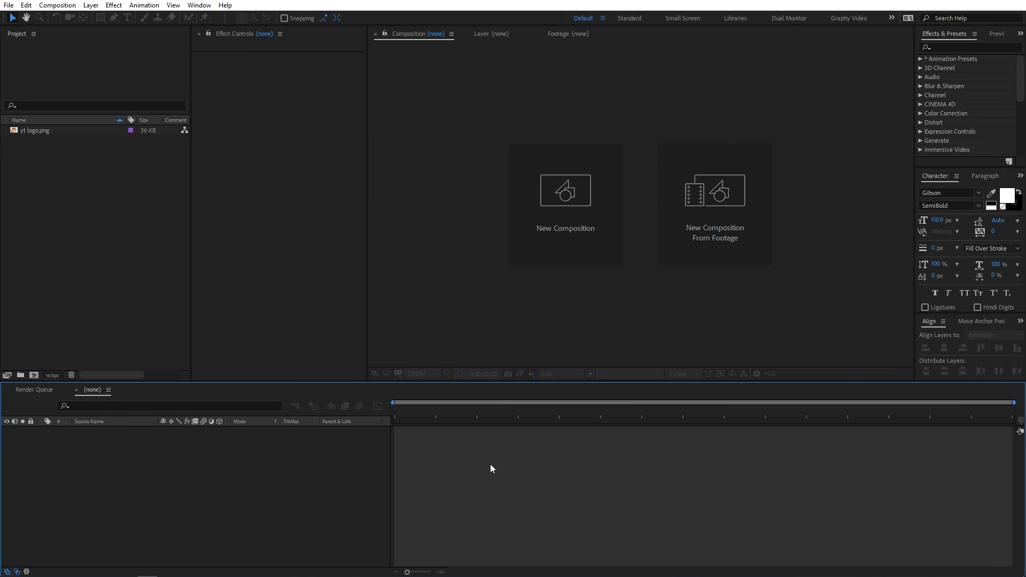
Step: Create a new composition named Main that uses the CINEMA 4D renderer
left_click(59, 6)
left_click(79, 18)
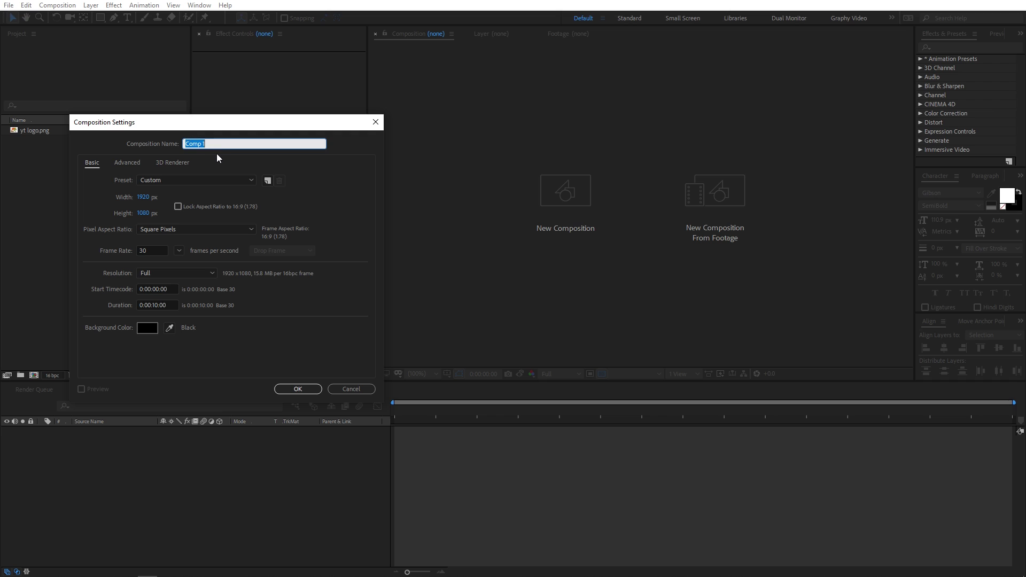
type("Main")
left_click(181, 163)
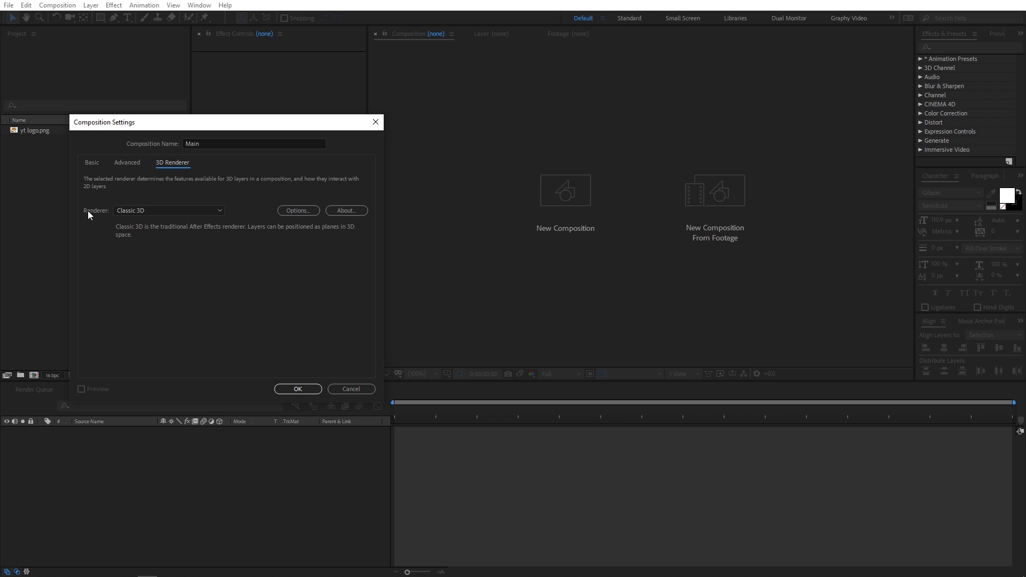
left_click(158, 210)
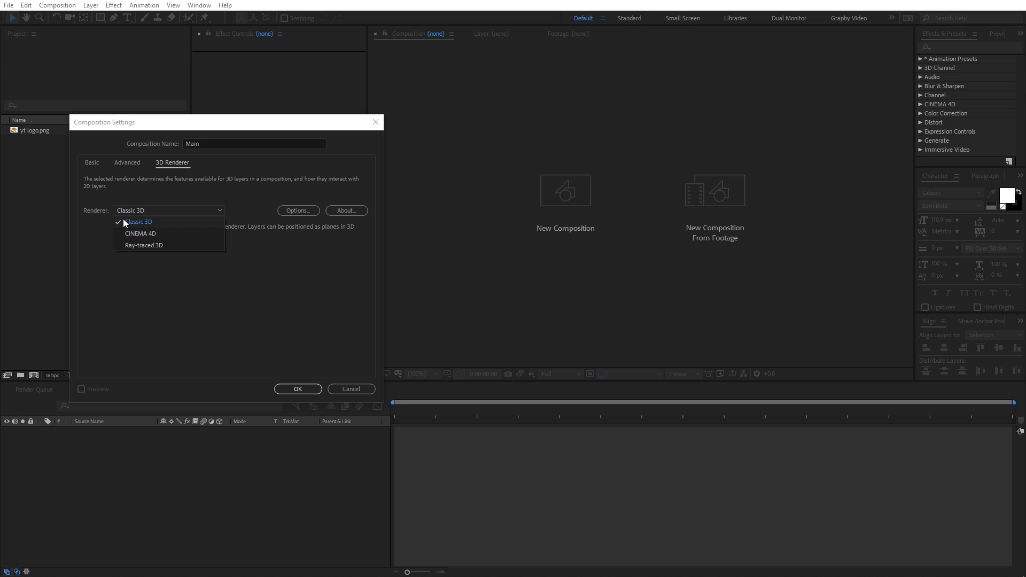
left_click(135, 234)
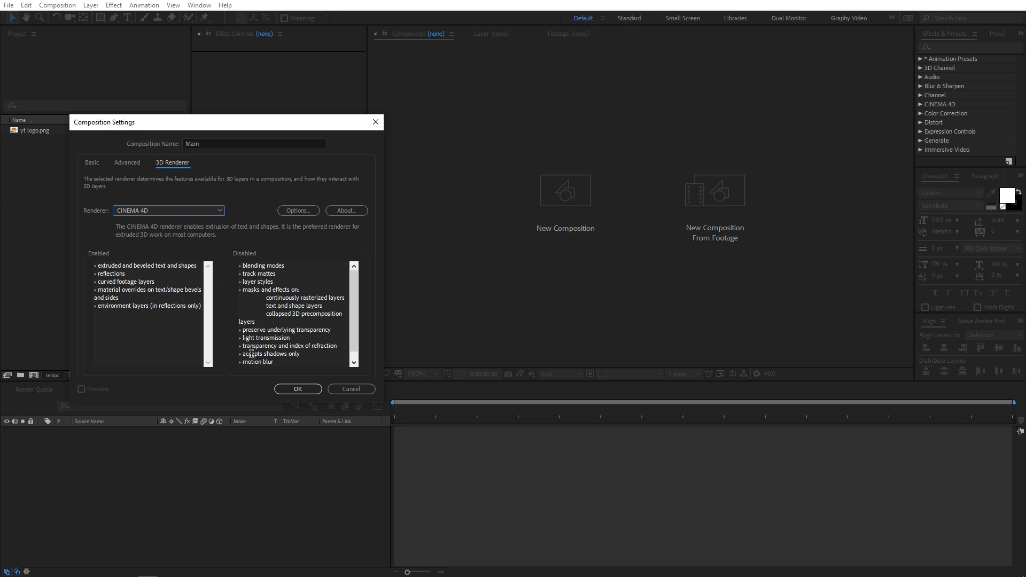
left_click(294, 389)
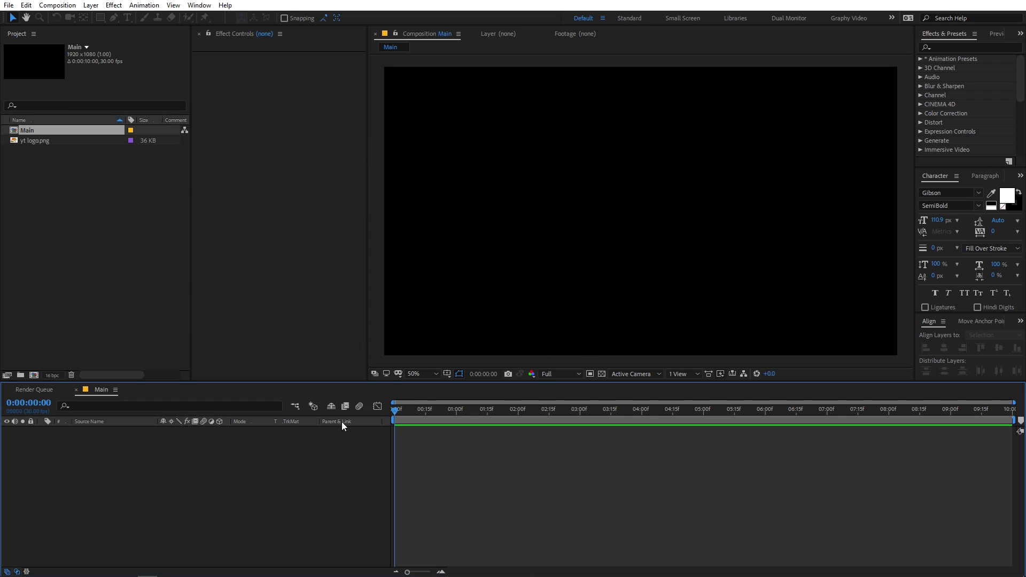
Step: Add yt logo.png to the Main composition as a layer and check its transparent background
left_click(34, 140)
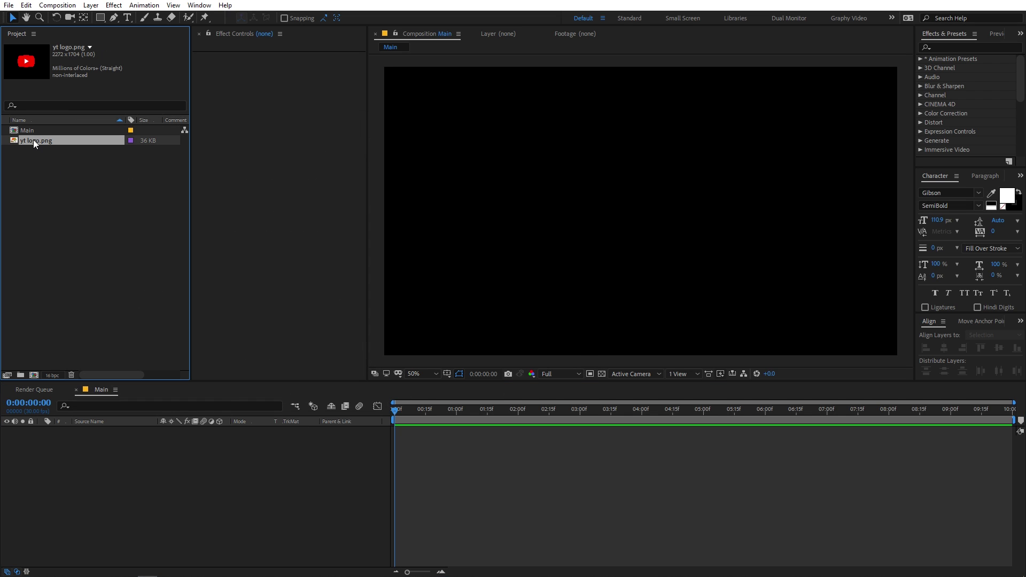
left_click_drag(35, 140, 136, 454)
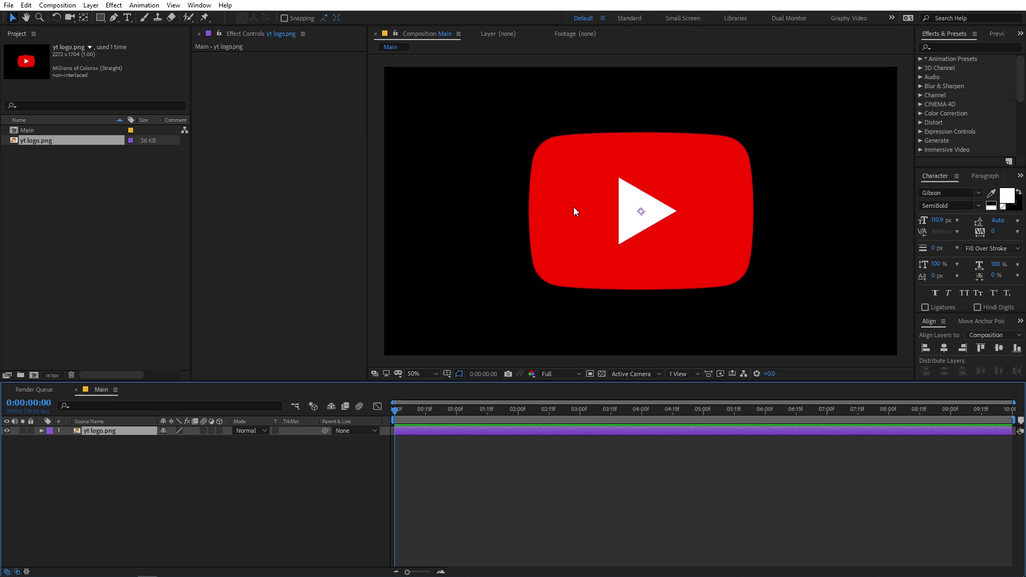
left_click(604, 374)
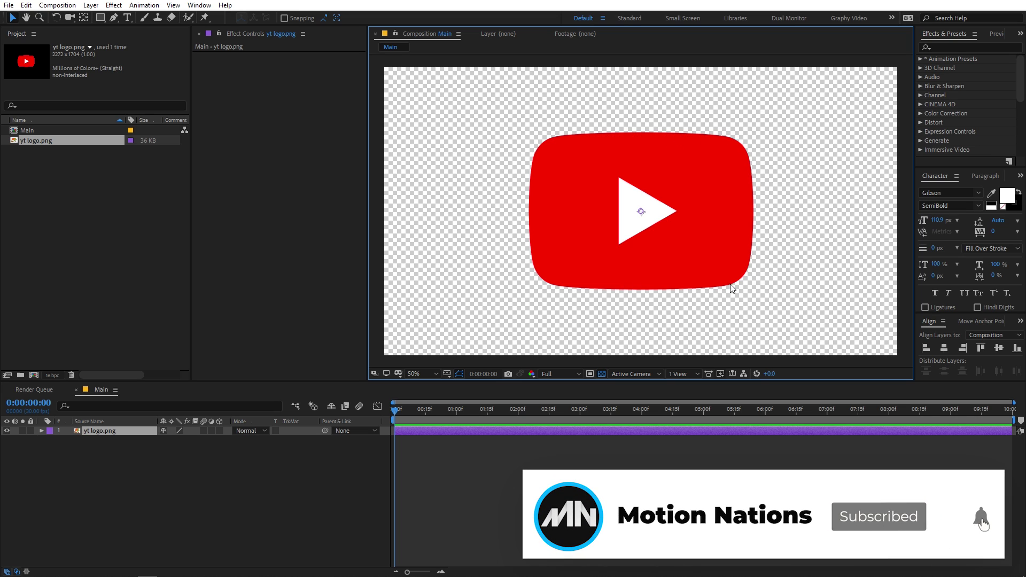
left_click(604, 373)
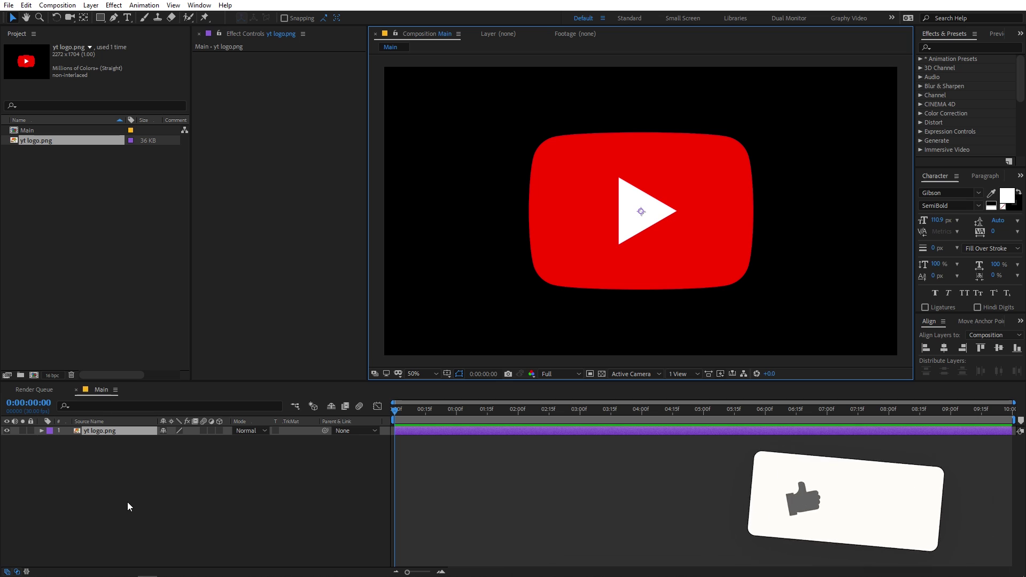
Step: Auto-trace the yt logo.png layer from its Alpha channel at the current frame onto a new layer, with the preview enabled
left_click(102, 432)
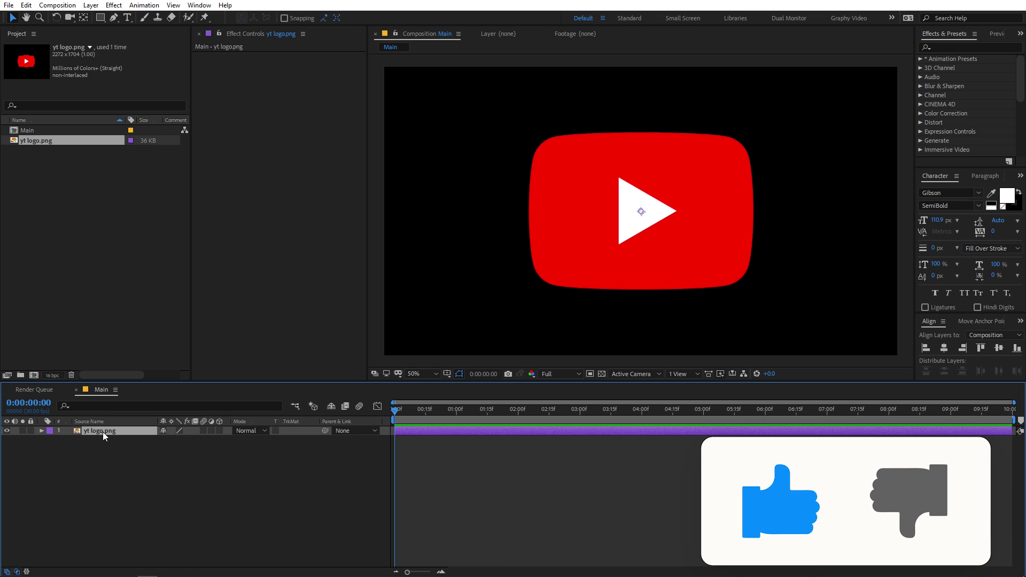
left_click(91, 4)
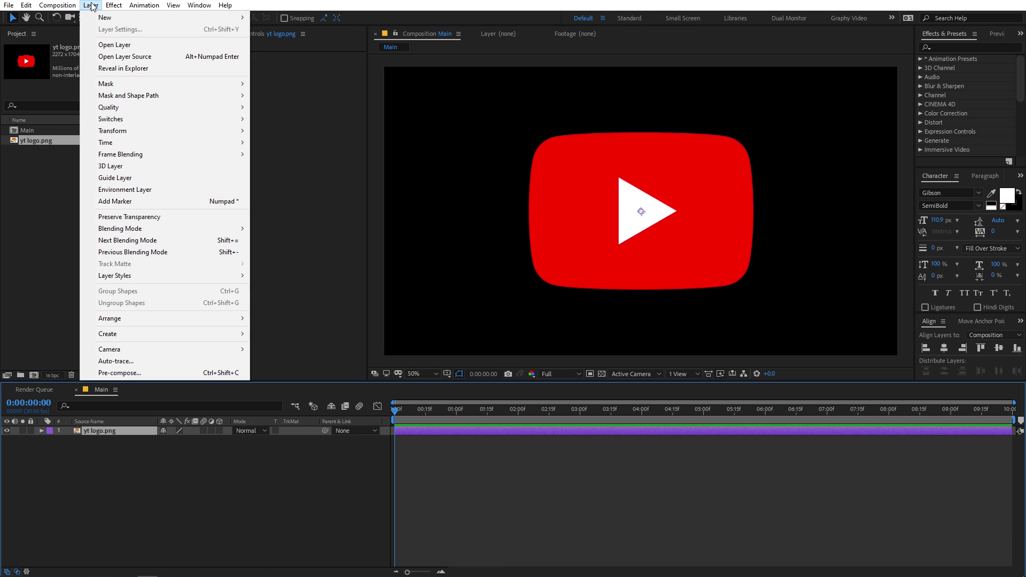
left_click(115, 361)
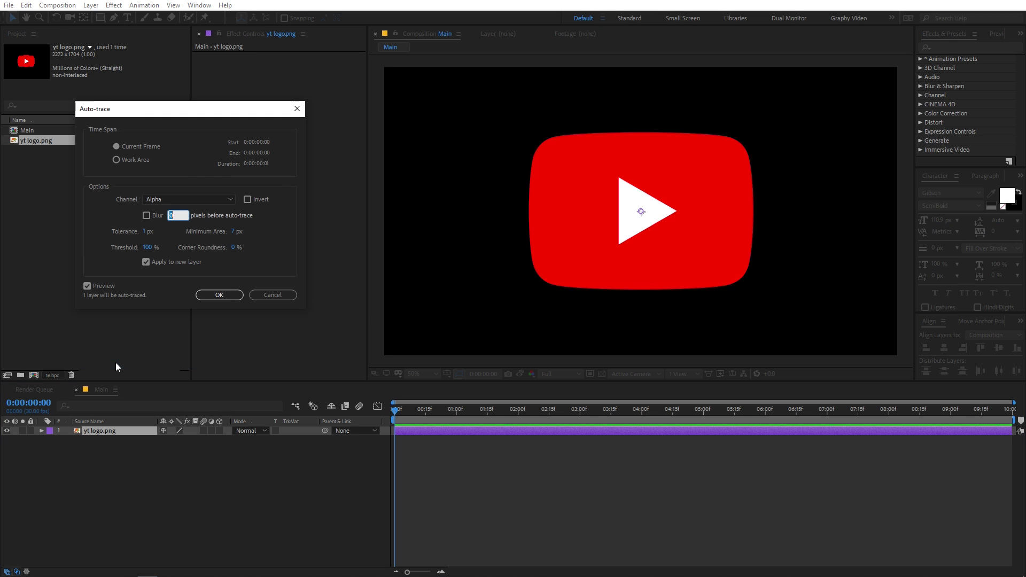
left_click_drag(182, 115, 240, 177)
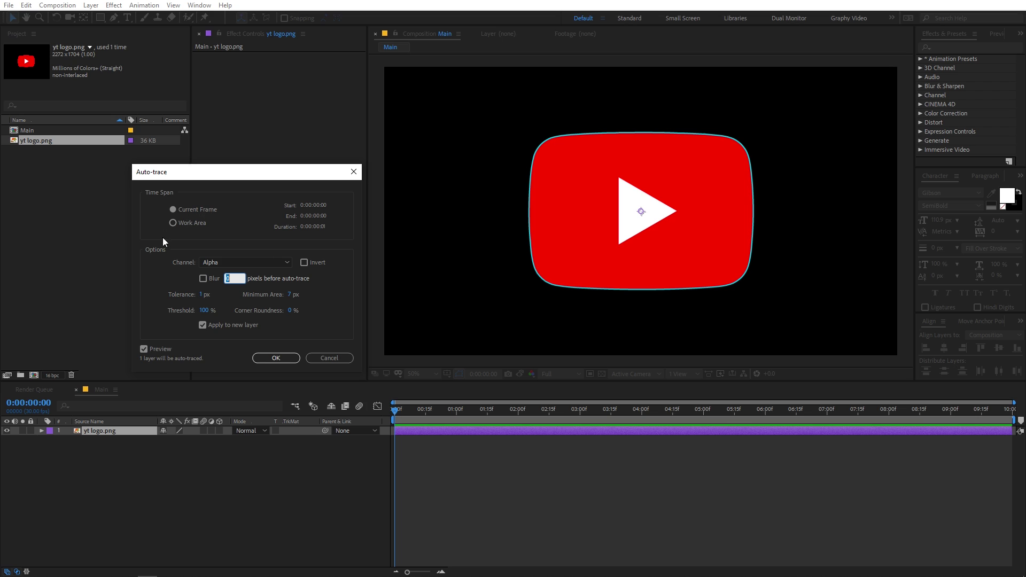
left_click(213, 262)
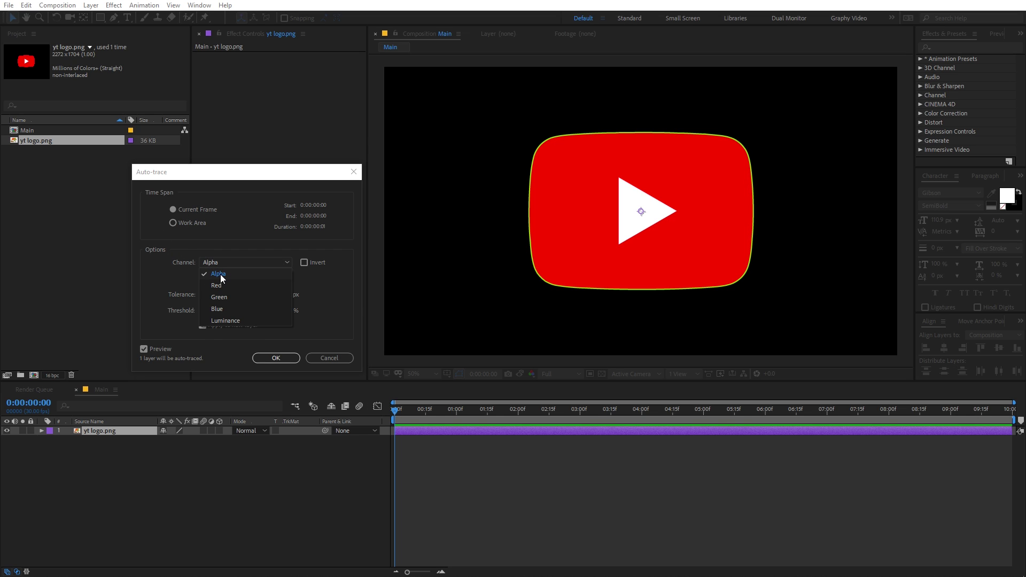
left_click(221, 275)
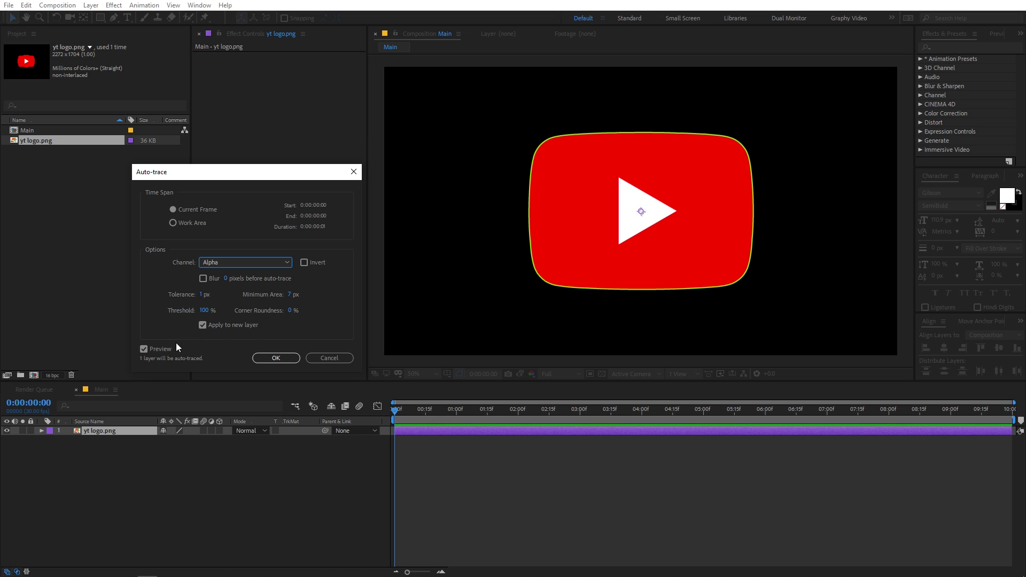
left_click(143, 349)
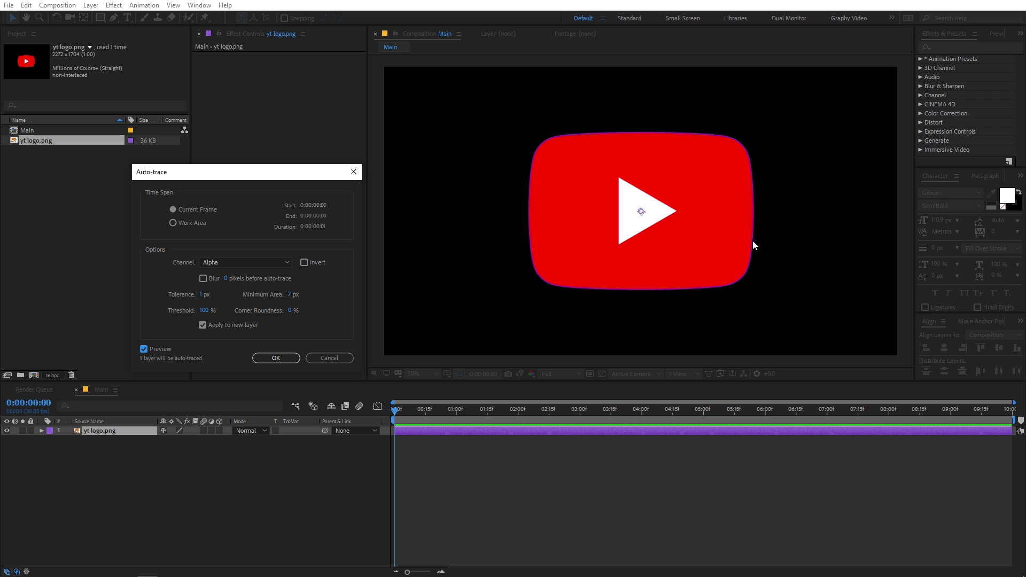
left_click(276, 358)
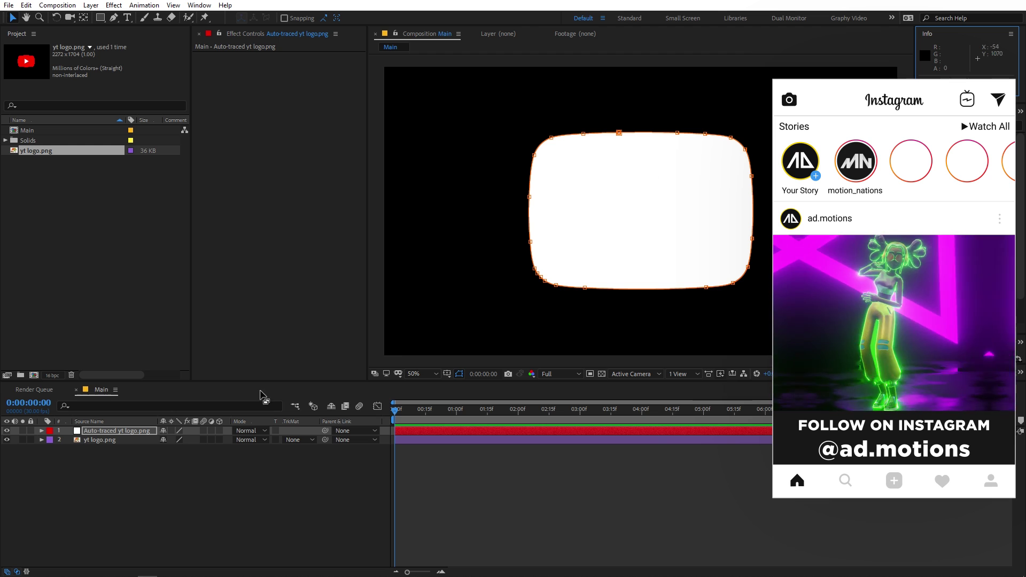
Step: Filter the auto-traced layer's properties by "path" and copy its Mask Path keyframe with the playhead at 0:00:00:16
left_click(123, 431)
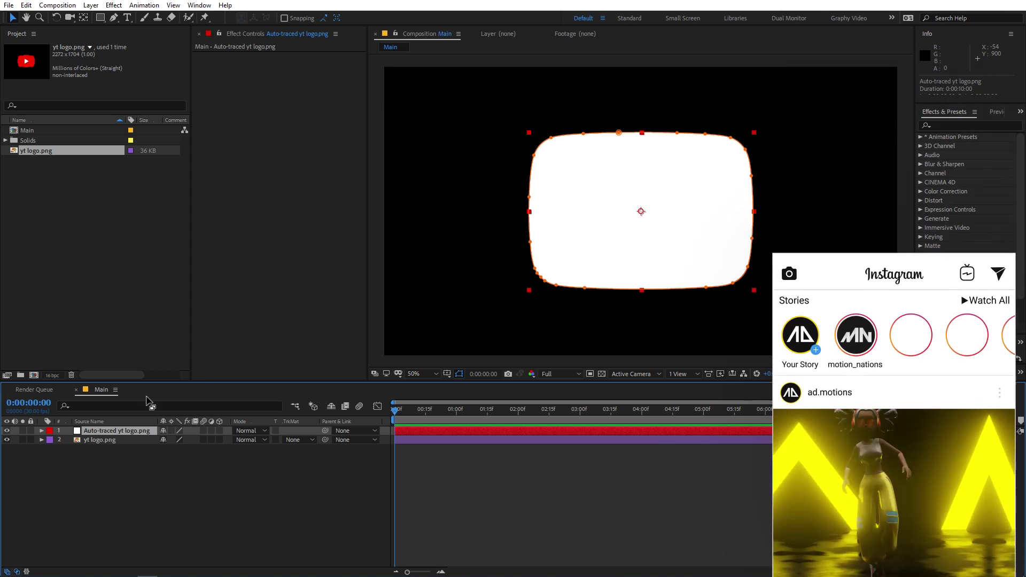
left_click(98, 406)
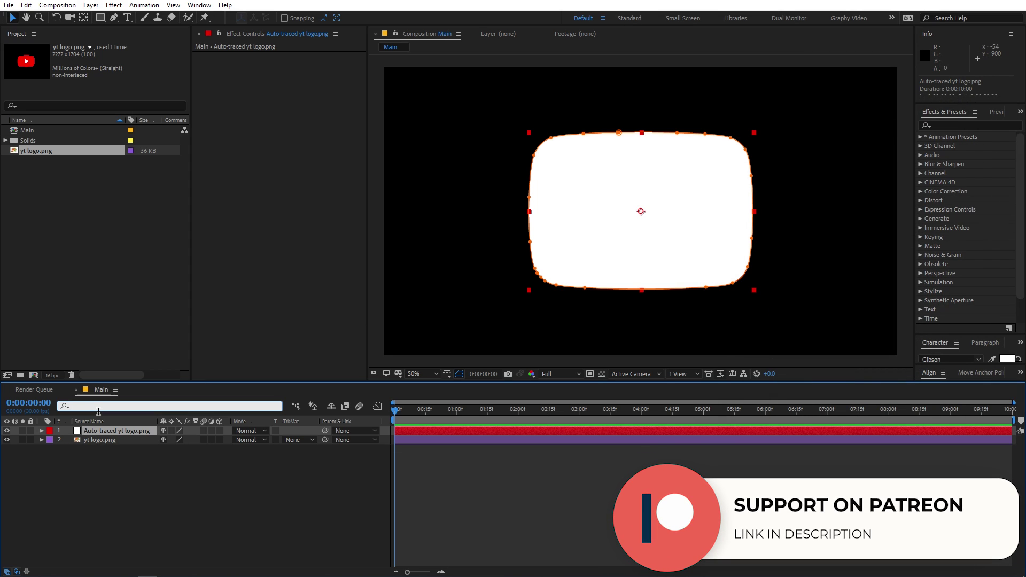
type("path")
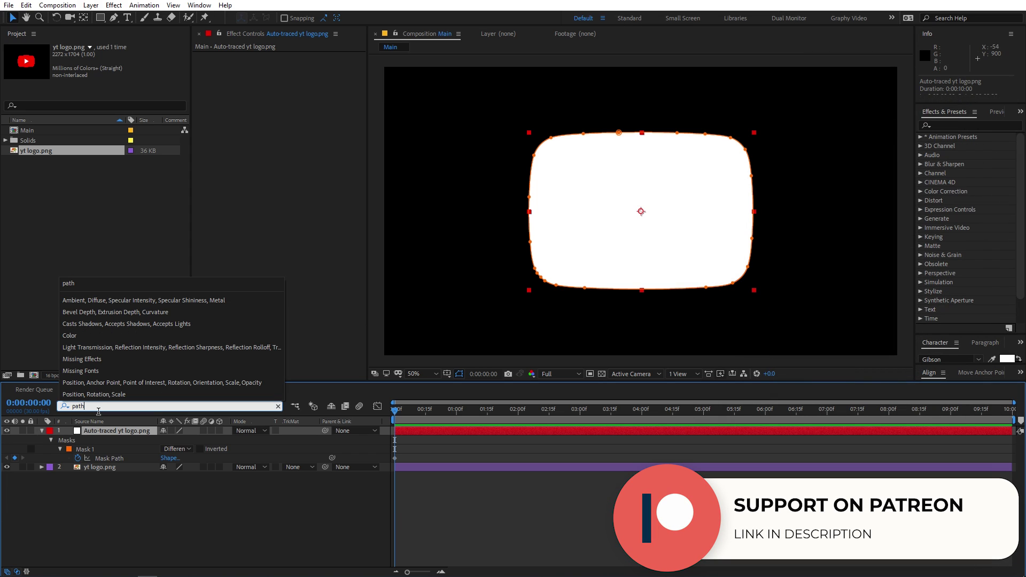
left_click_drag(401, 413, 428, 413)
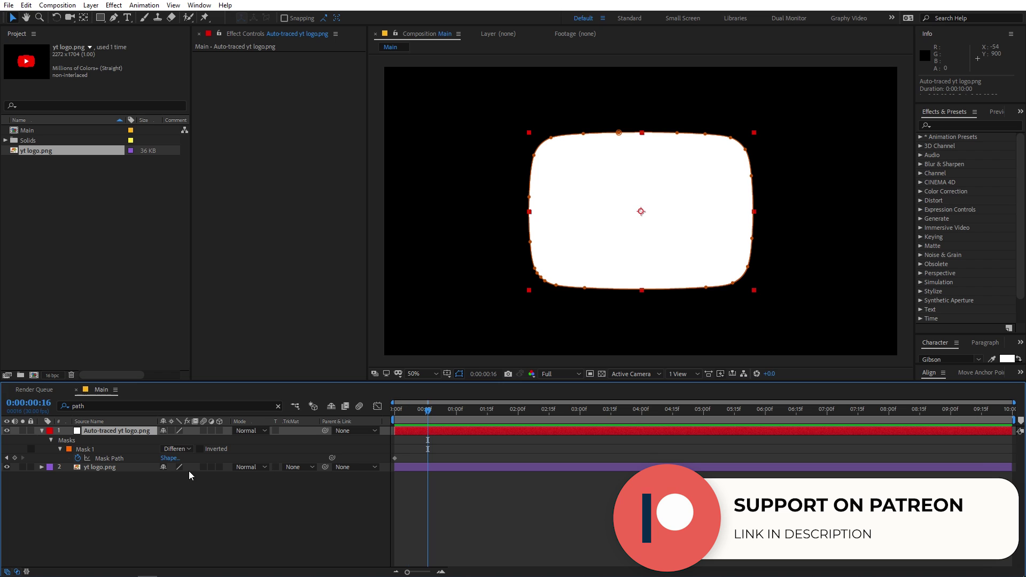
left_click(395, 458)
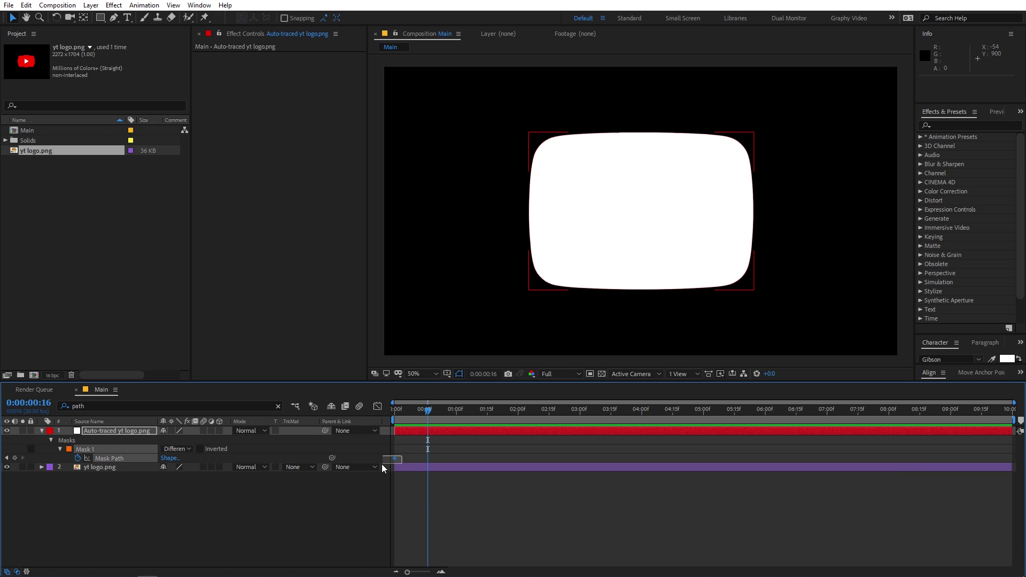
key("ctrl+c")
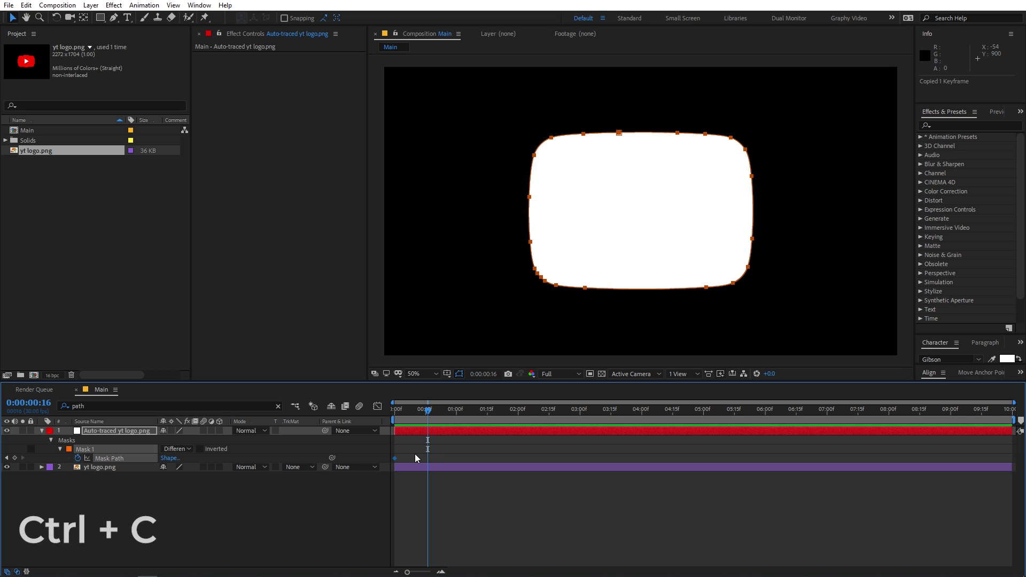
Step: With no layer selected, draw a rough closed three-point shape over the logo with the Pen tool to make a new shape layer
left_click(114, 19)
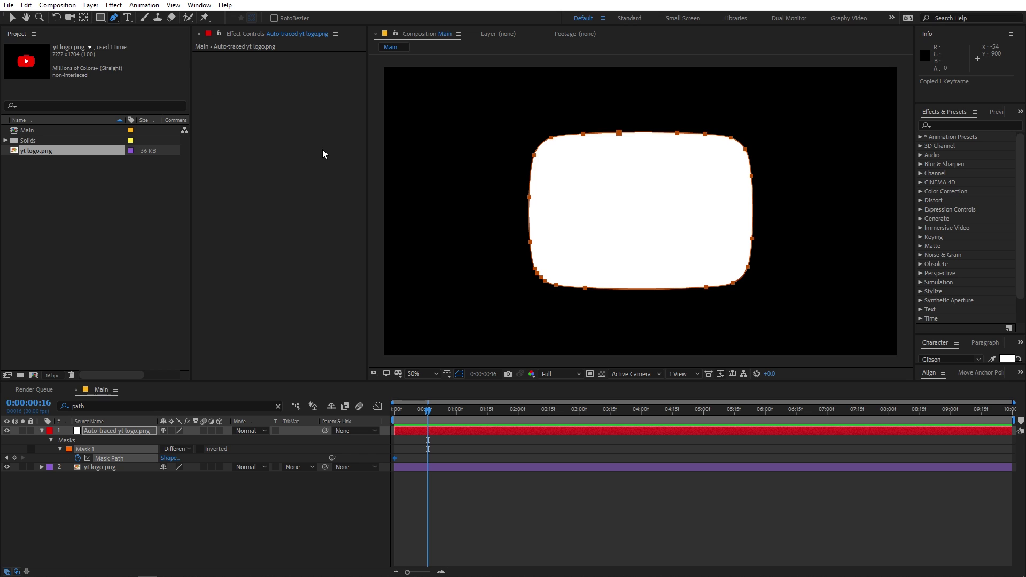
left_click(548, 506)
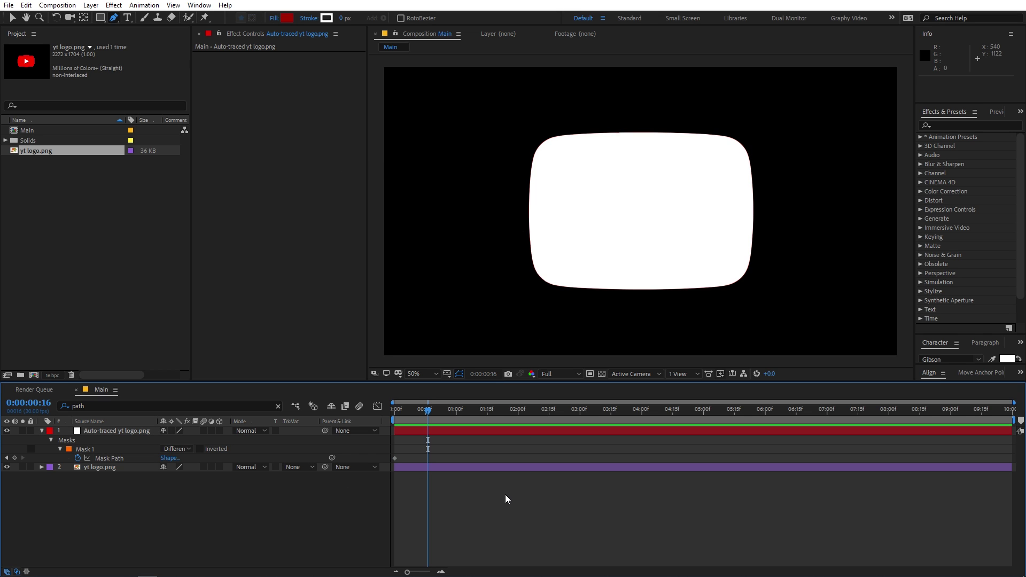
left_click_drag(502, 213, 461, 231)
left_click(623, 163)
left_click(630, 251)
left_click(503, 213)
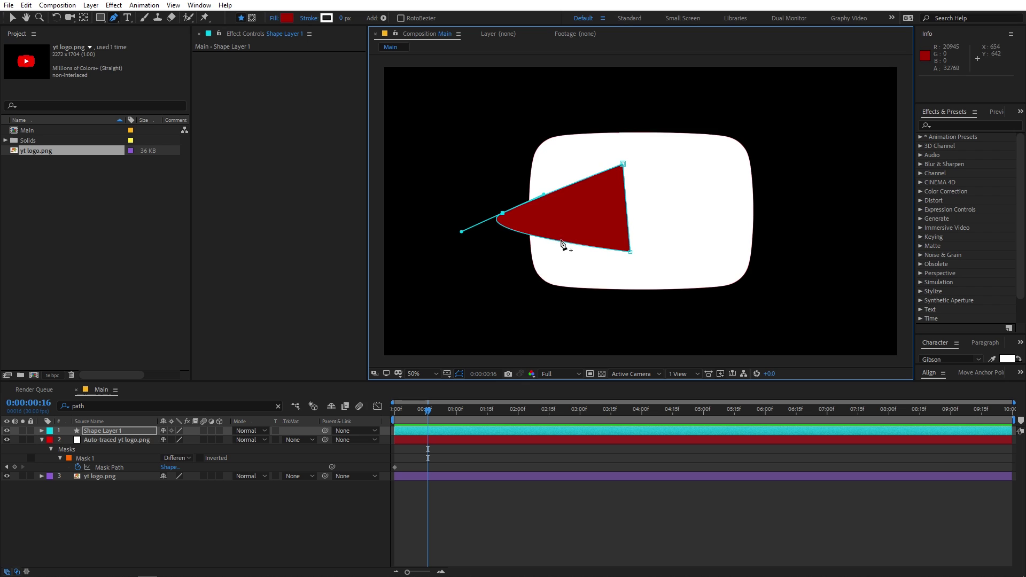
Step: Paste the copied mask path into the Path property of Shape Layer 1 to replace the rough outline
left_click(98, 433)
left_click(98, 409)
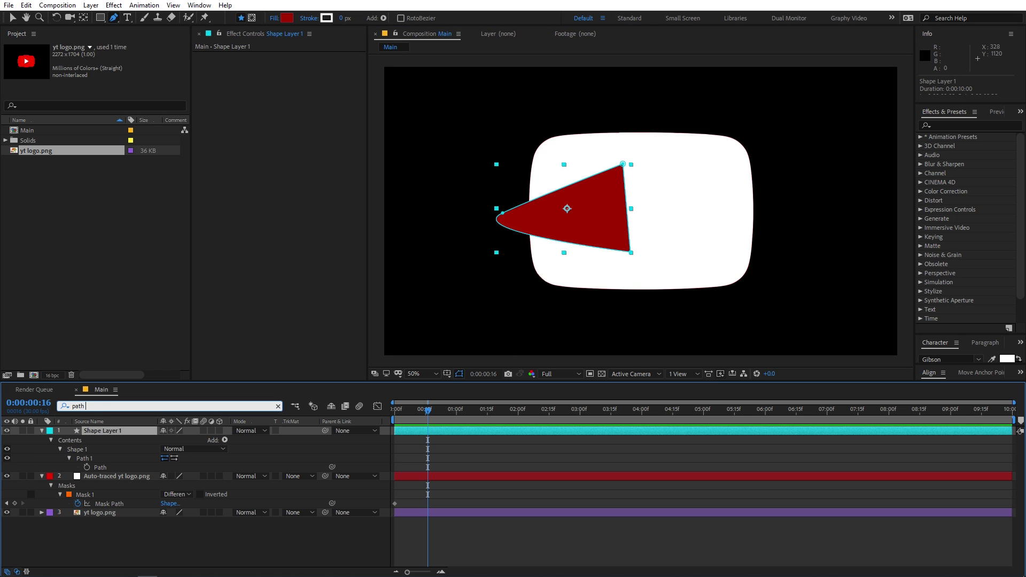
left_click(100, 467)
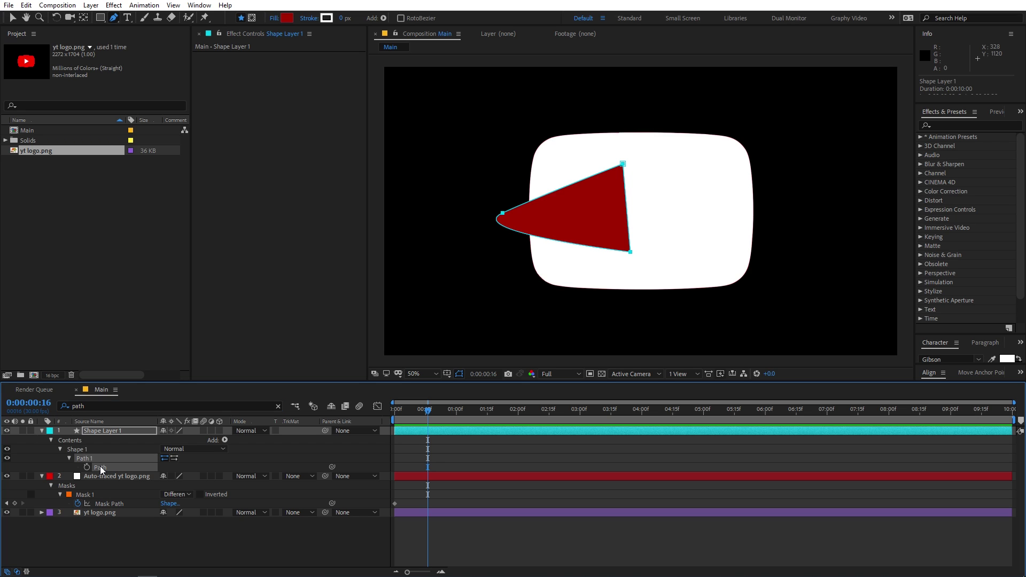
key("ctrl+v")
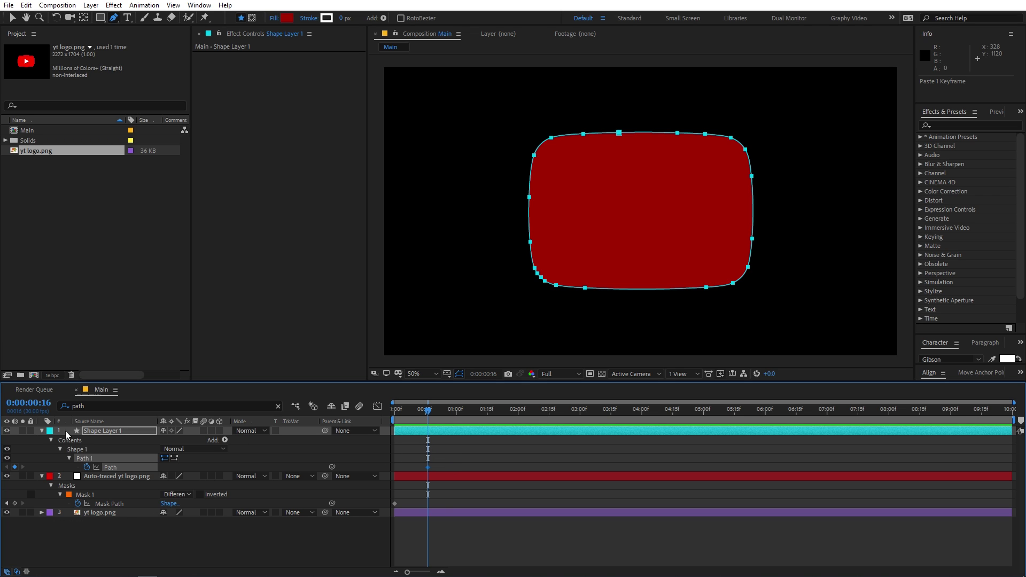
Step: Collapse the expanded layers and delete the auto-traced yt logo.png layer
left_click(42, 430)
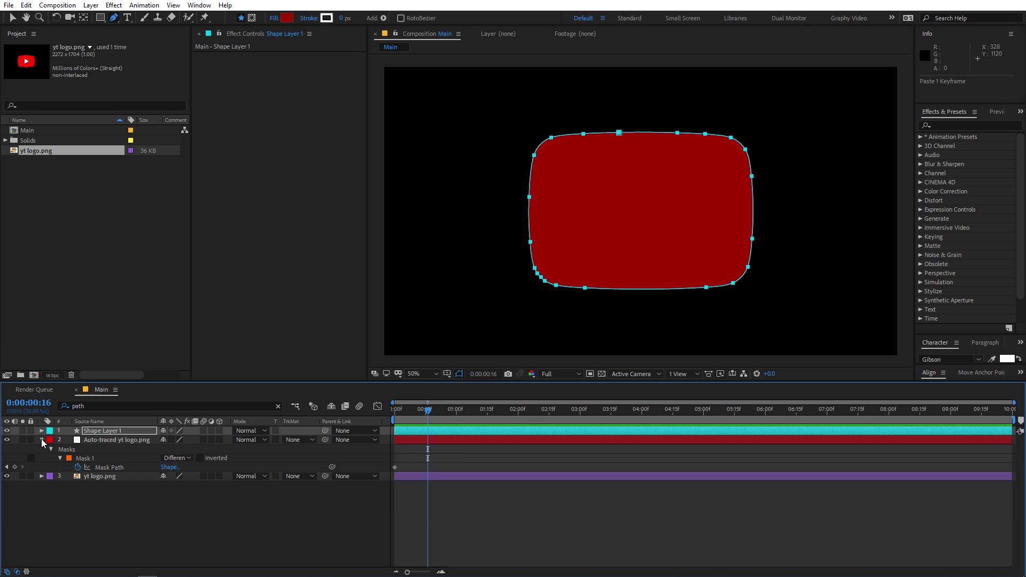
left_click(42, 439)
left_click(102, 440)
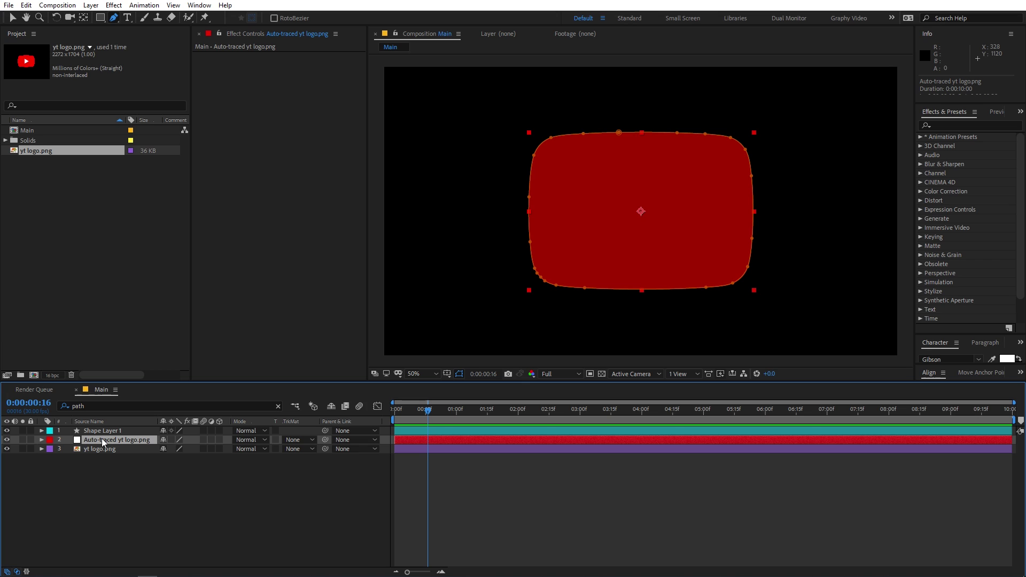
key("Delete")
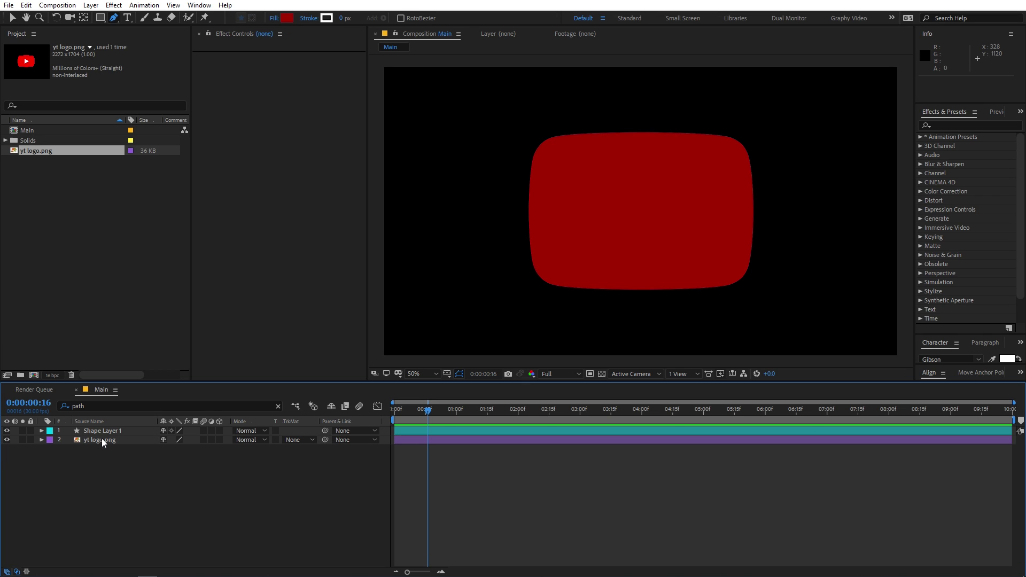
Step: Move Shape Layer 1 below the yt logo.png layer and centre its anchor point on the shape
left_click(110, 433)
left_click_drag(112, 433, 110, 457)
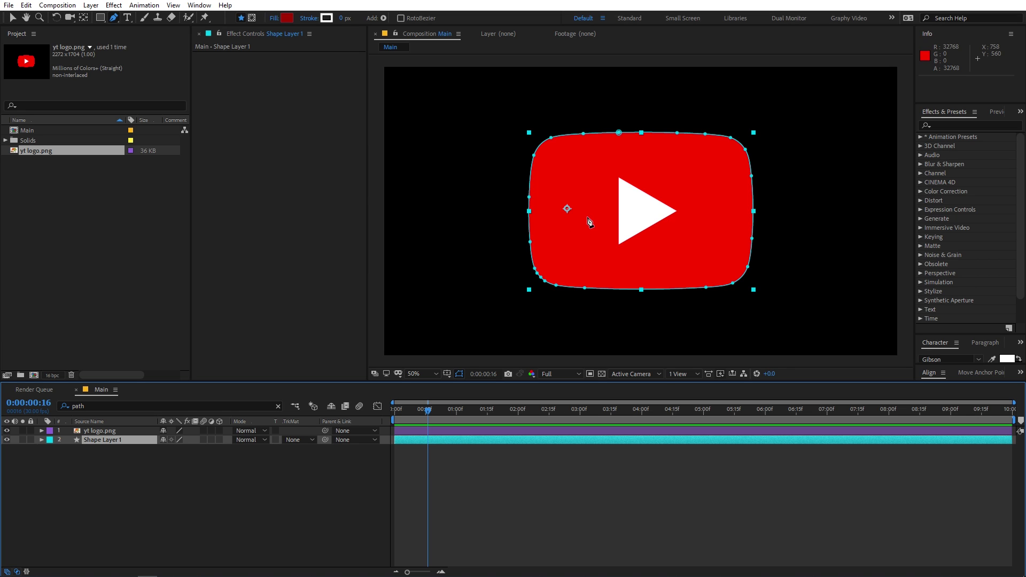
key("v")
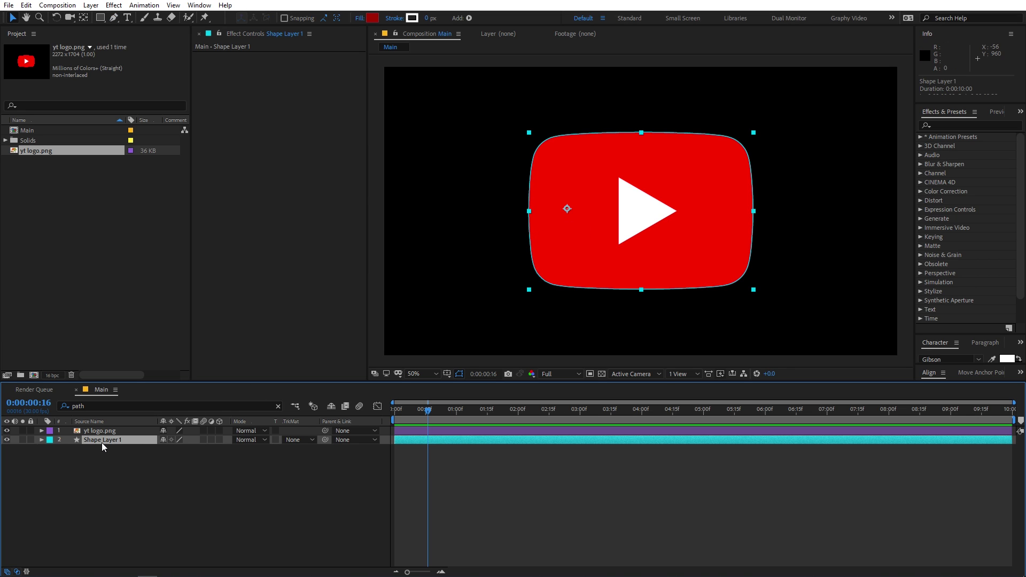
left_click(83, 19)
key("ctrl+alt+Home")
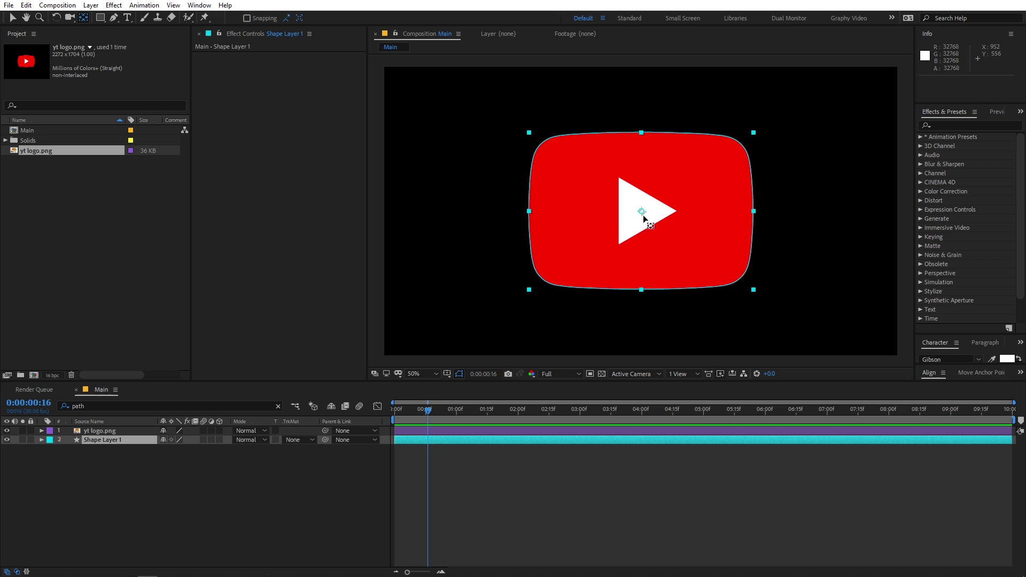
Step: Set the Scale of the yt logo.png layer to 50%
left_click(121, 463)
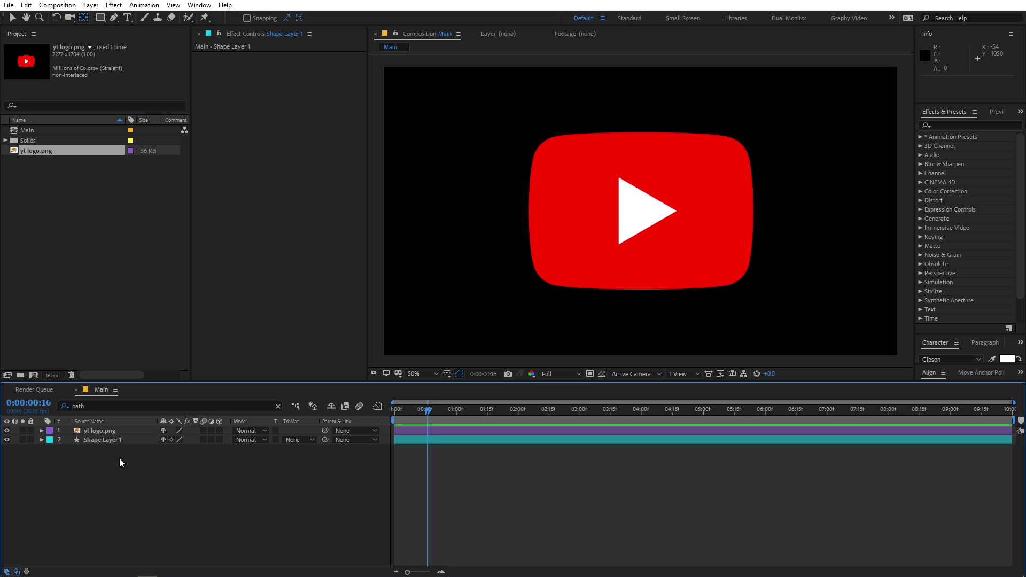
left_click(104, 431)
key("s")
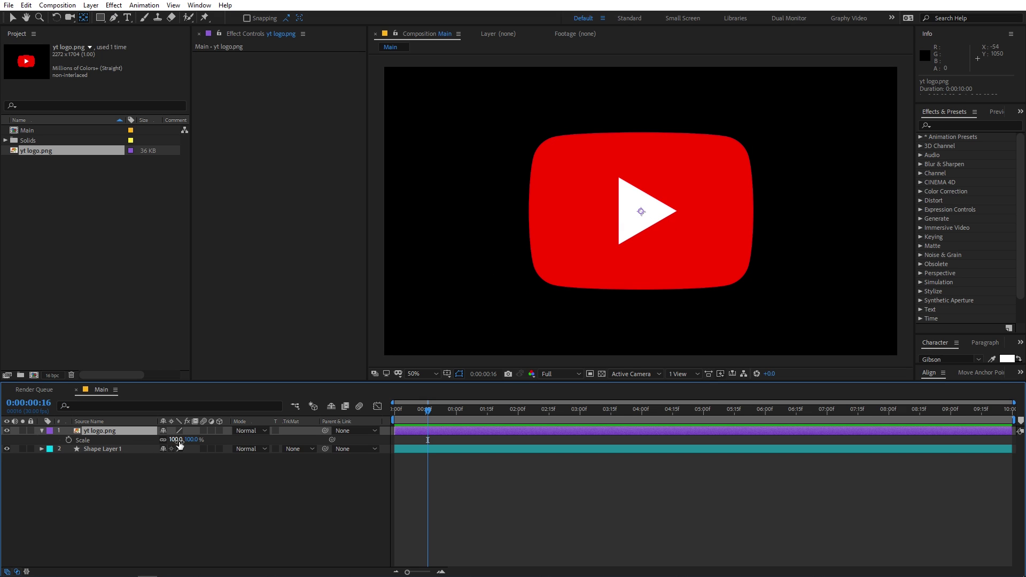
left_click_drag(179, 444, 158, 451)
left_click(176, 440)
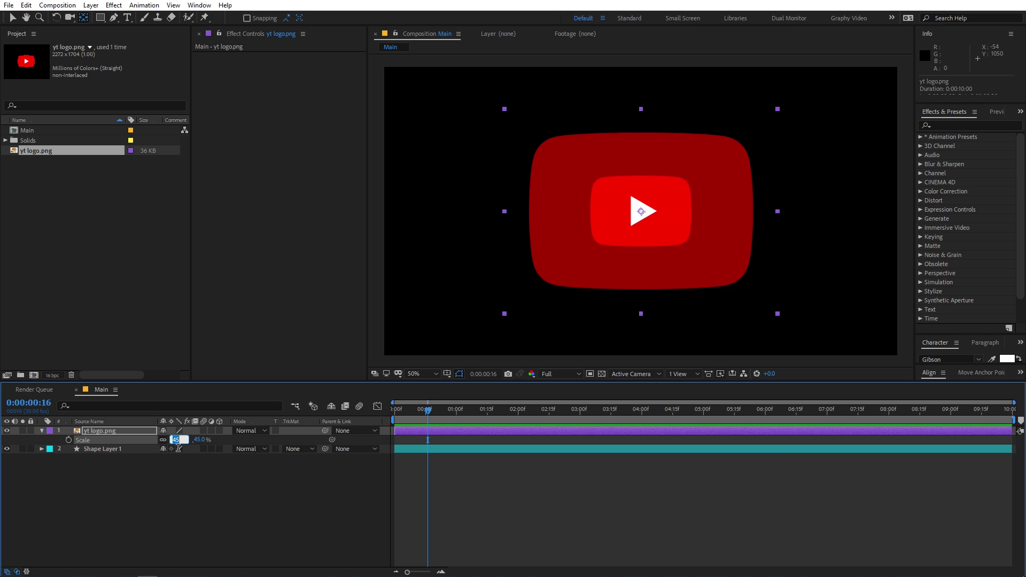
type("50")
key("Return")
Step: Scale Shape Layer 1 to 50% to match the logo image, and leave no layer selected
left_click(105, 452)
key("s")
left_click(175, 457)
type("50")
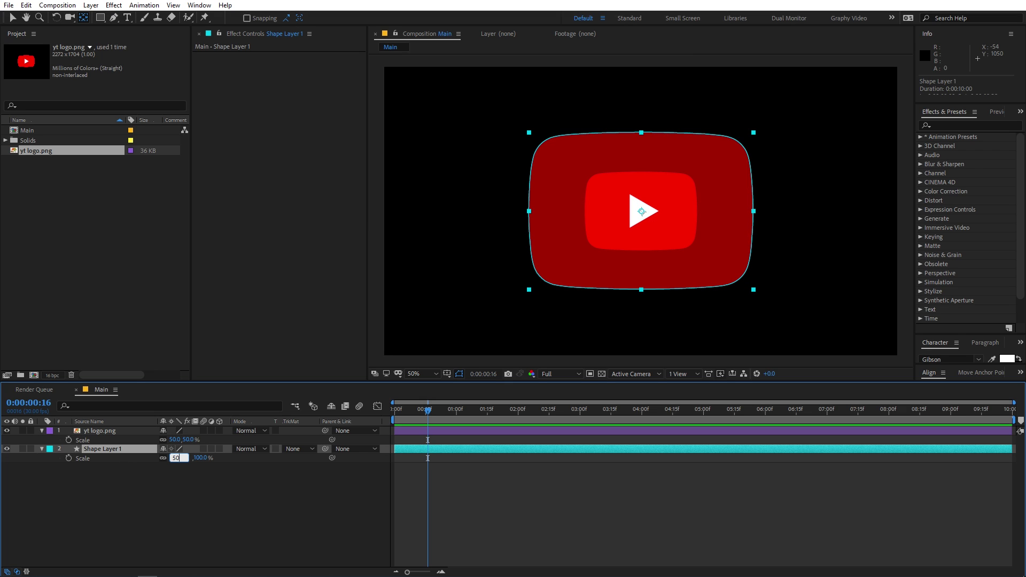
key("Return")
left_click(252, 514)
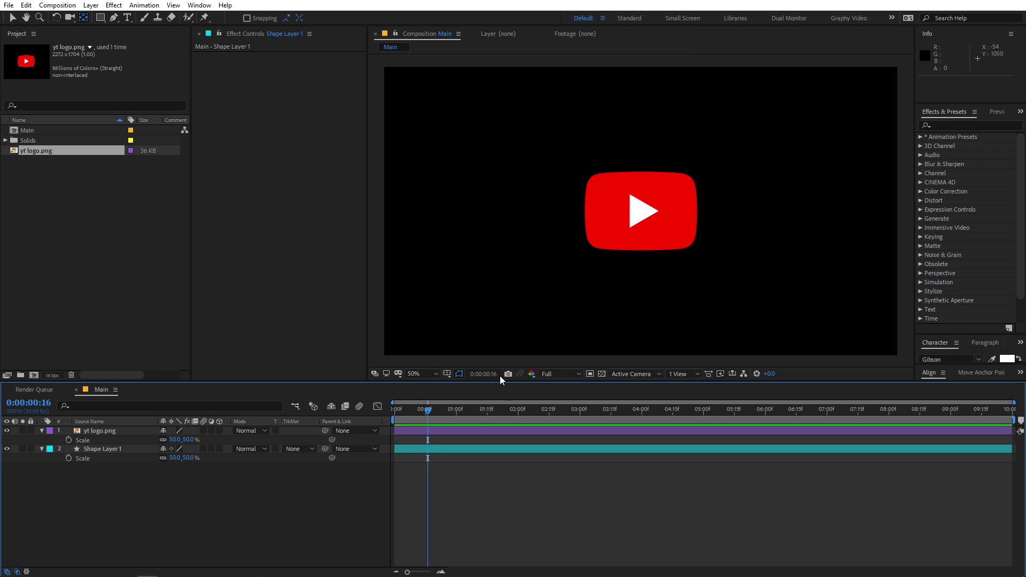
Step: Make both yt logo.png and Shape Layer 1 3D layers
key("c")
left_click(249, 522)
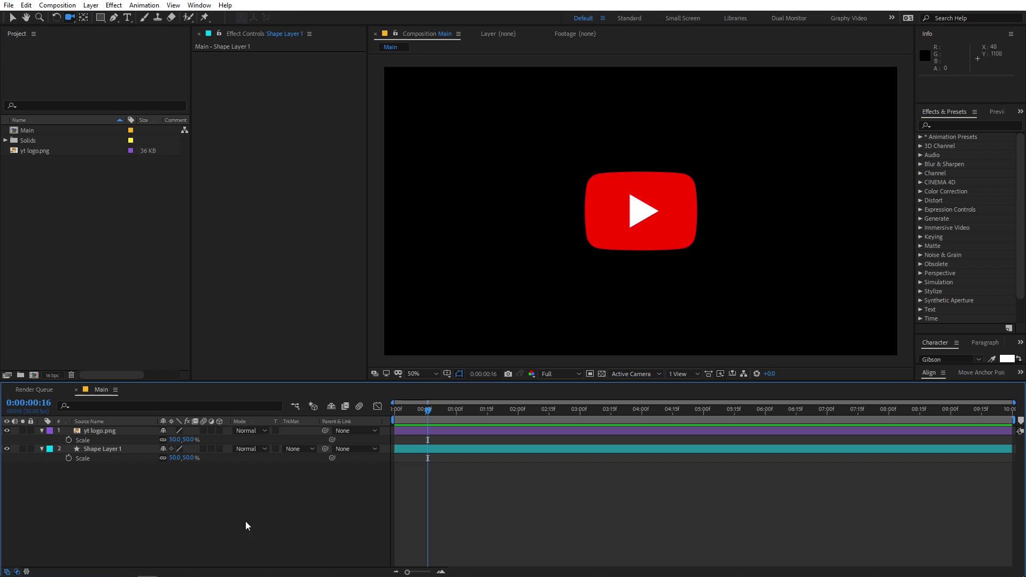
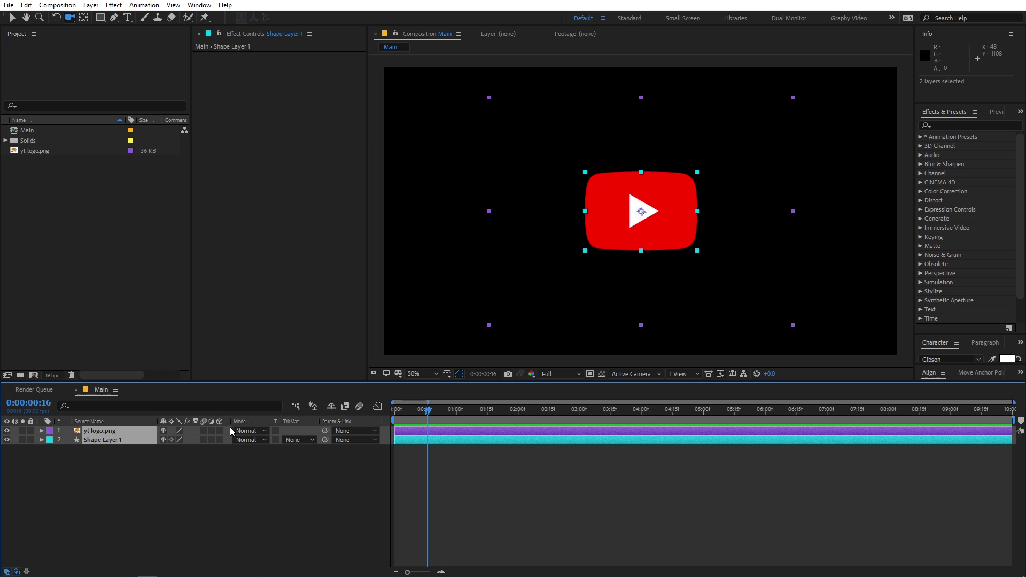
left_click_drag(220, 430, 220, 440)
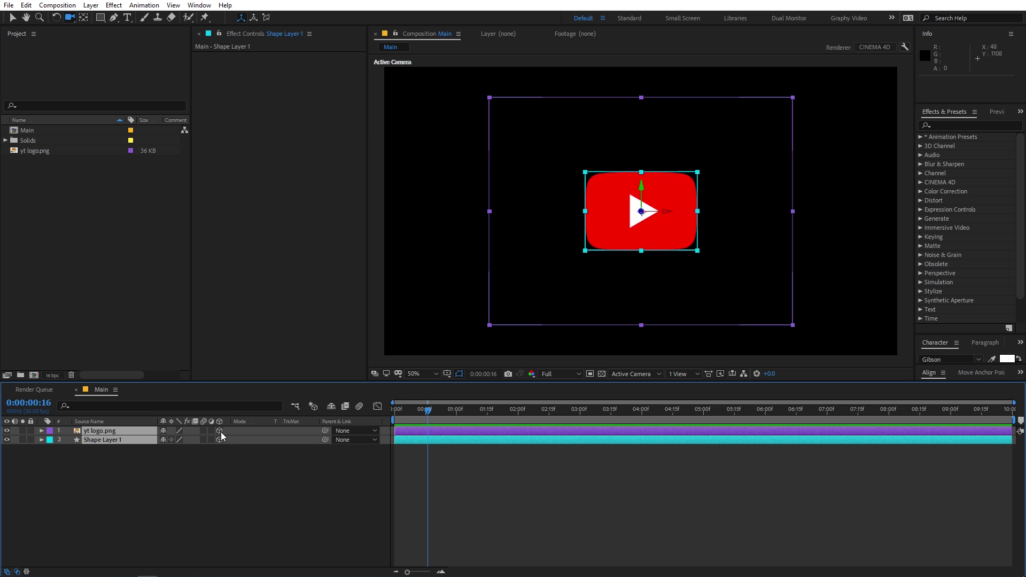
left_click(173, 469)
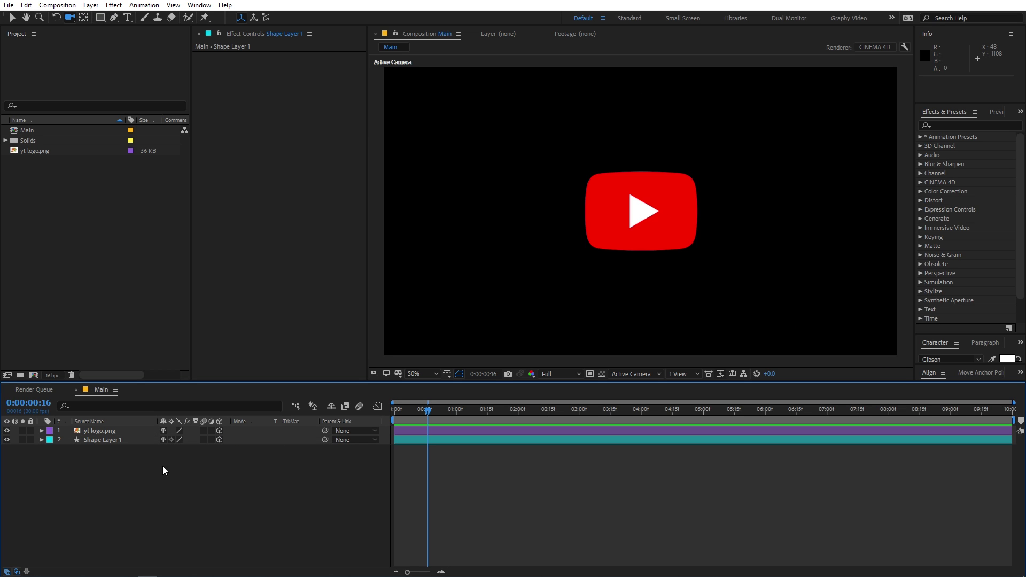
Step: In the Geometry Options of Shape Layer 1, raise the Extrusion Depth to about 91
left_click(97, 437)
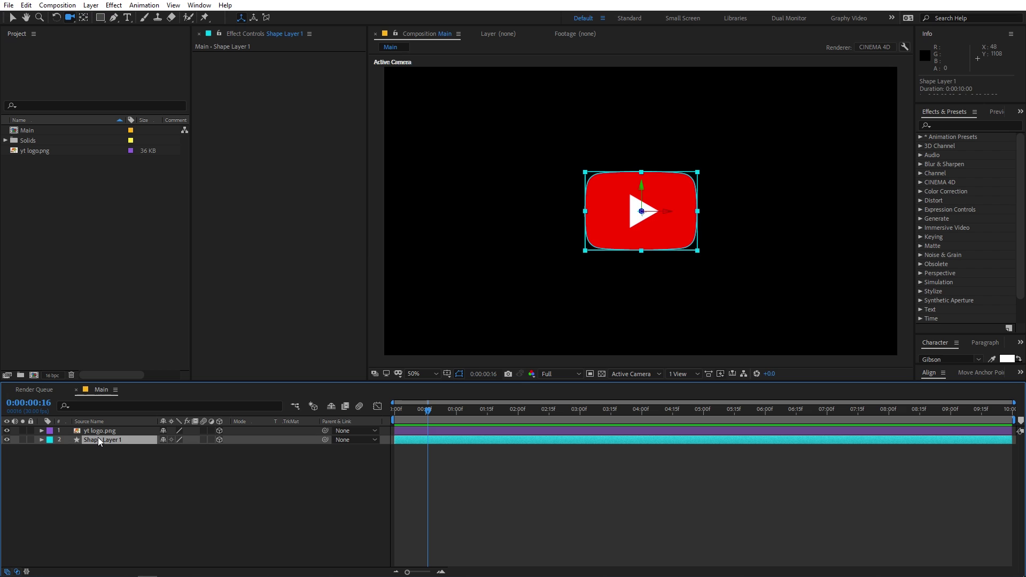
left_click(42, 440)
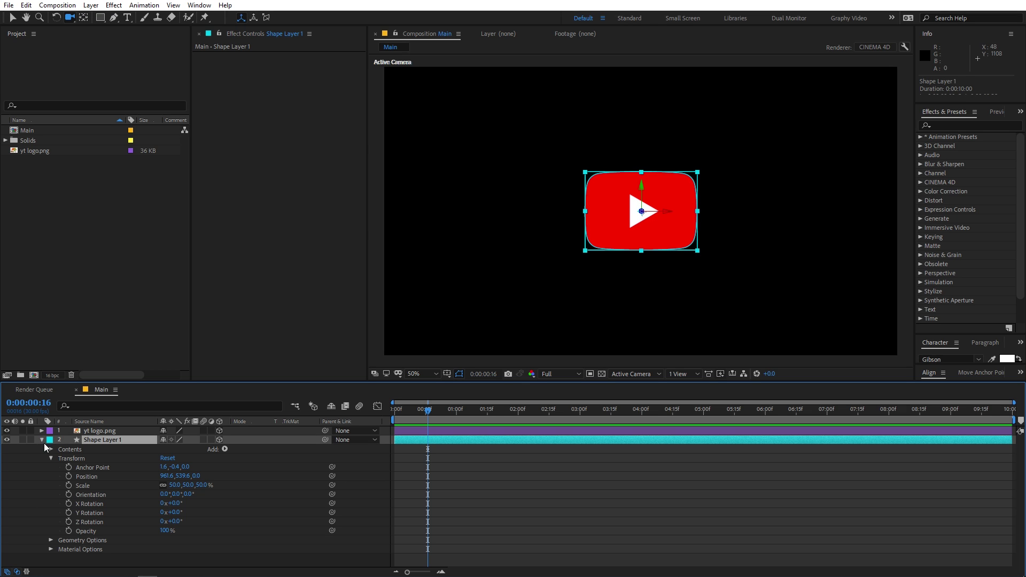
left_click(51, 458)
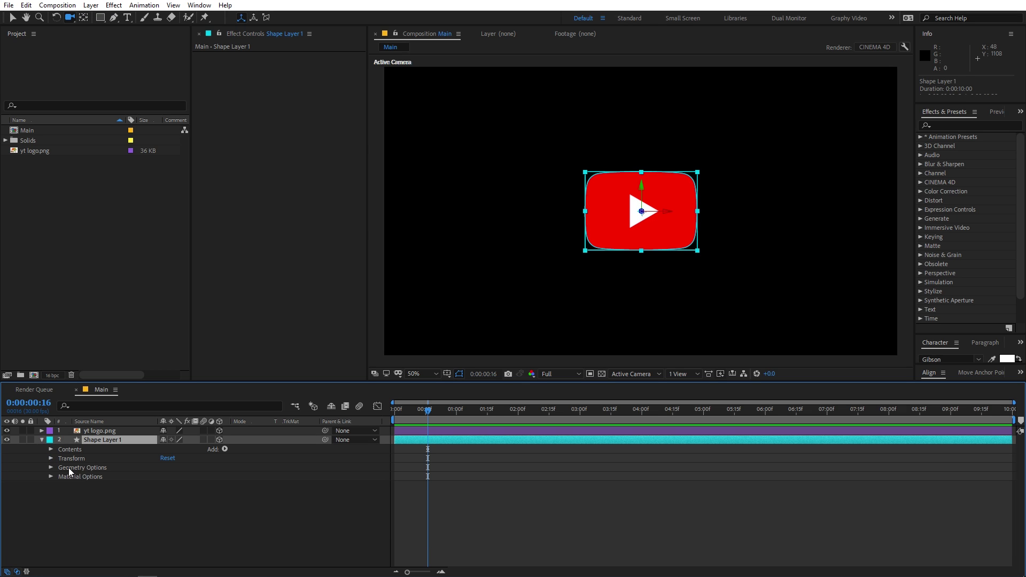
left_click(50, 467)
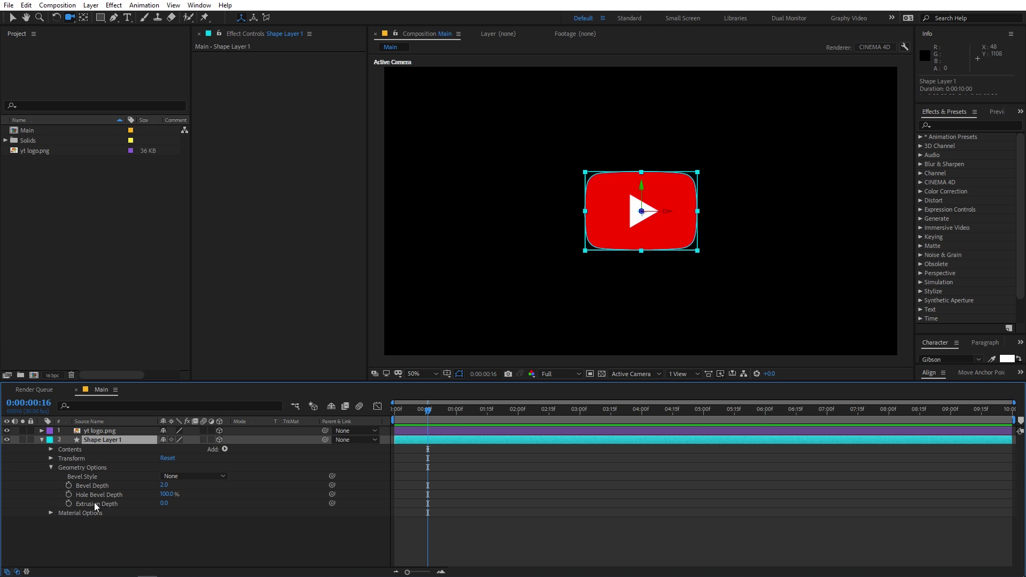
left_click_drag(168, 507, 216, 506)
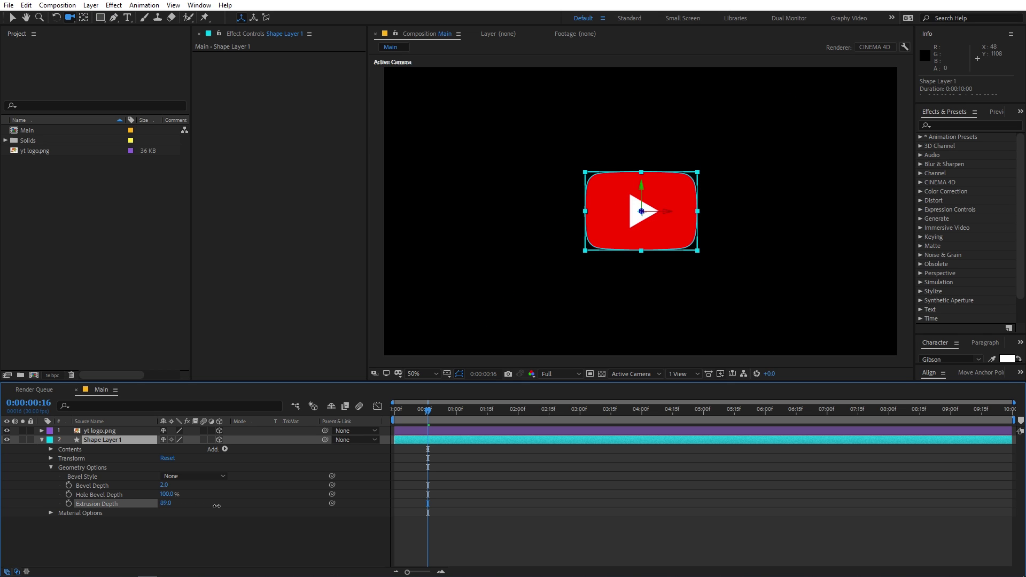
left_click(229, 501)
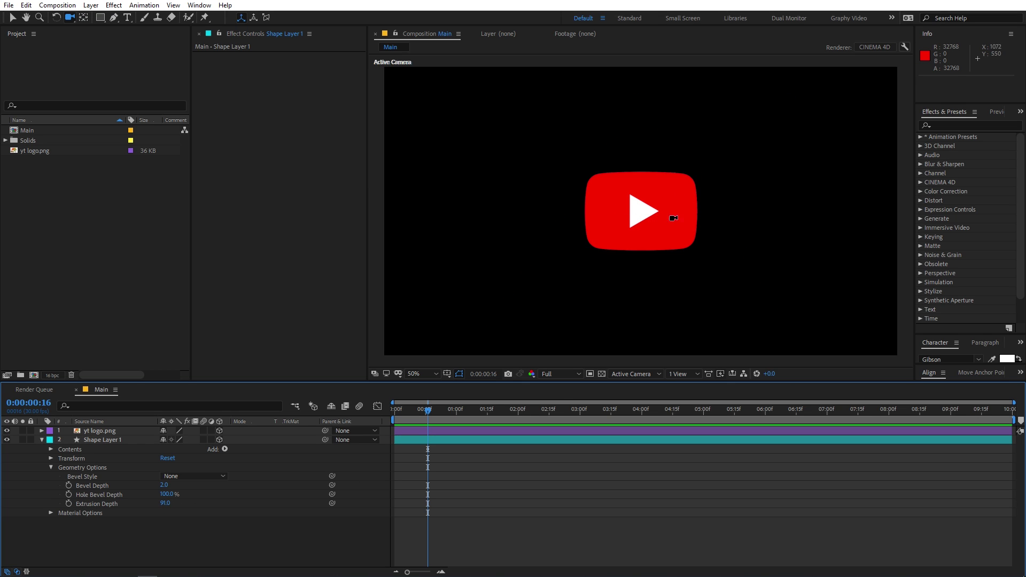
Step: Add a two-node camera with the 35mm preset and orbit it to view the extruded logo from an angle
key("v")
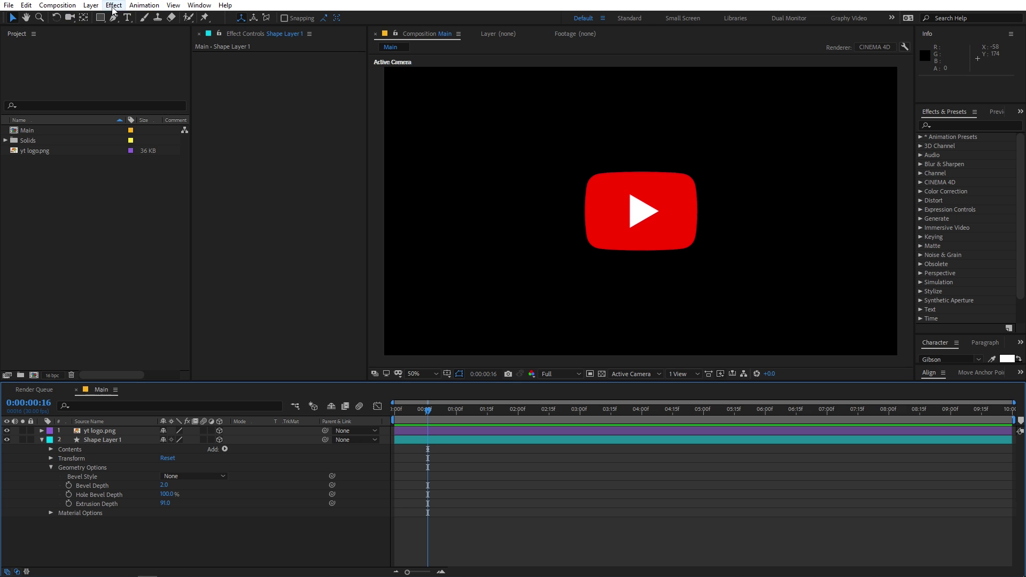
left_click(91, 5)
mouse_move(109, 18)
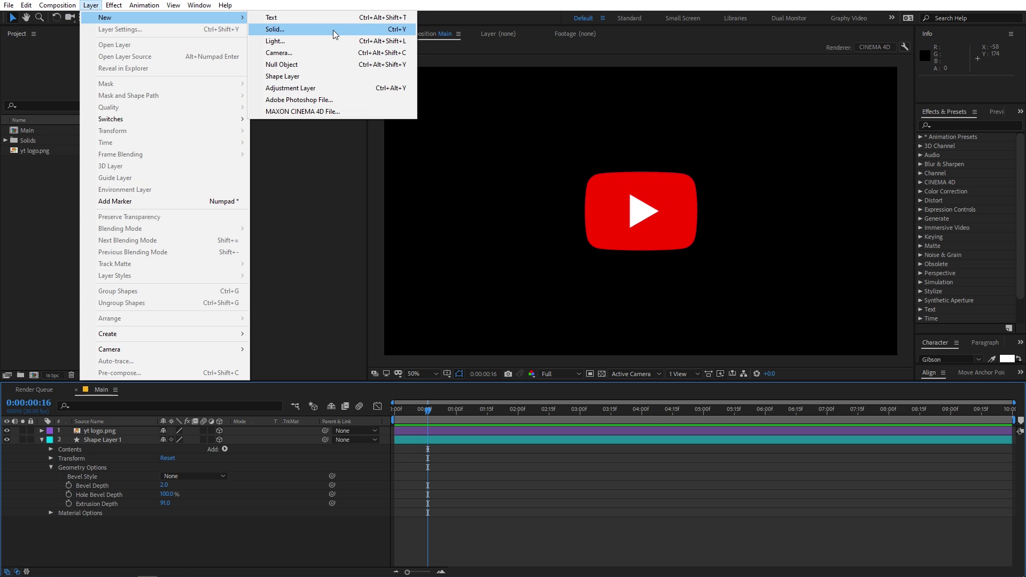
left_click(281, 53)
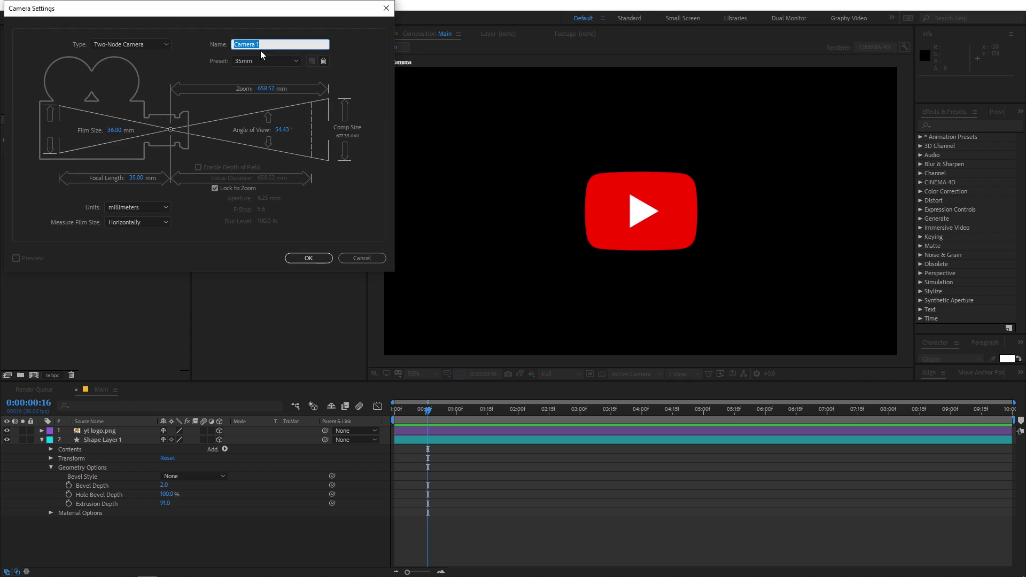
left_click(277, 63)
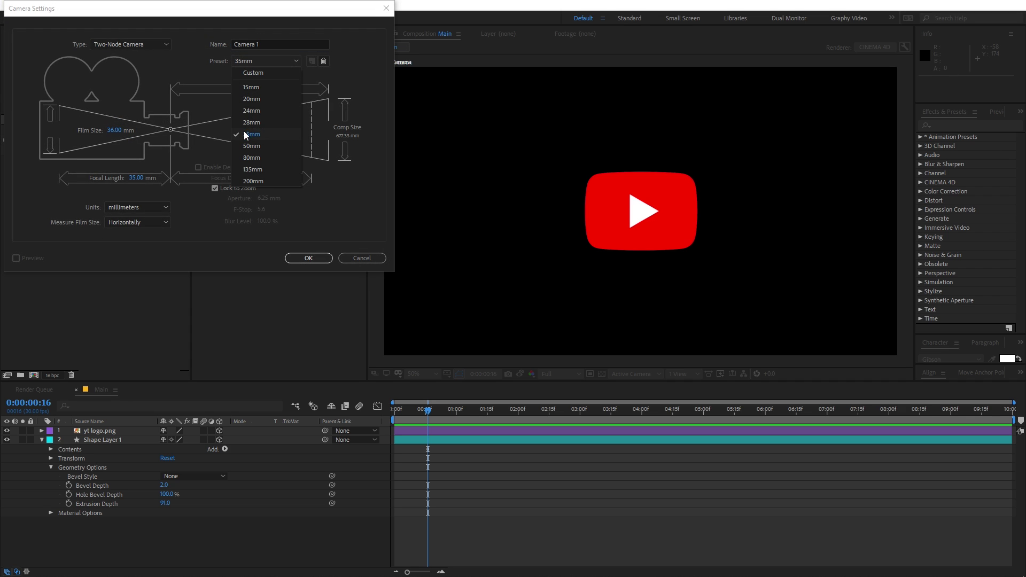
left_click(233, 249)
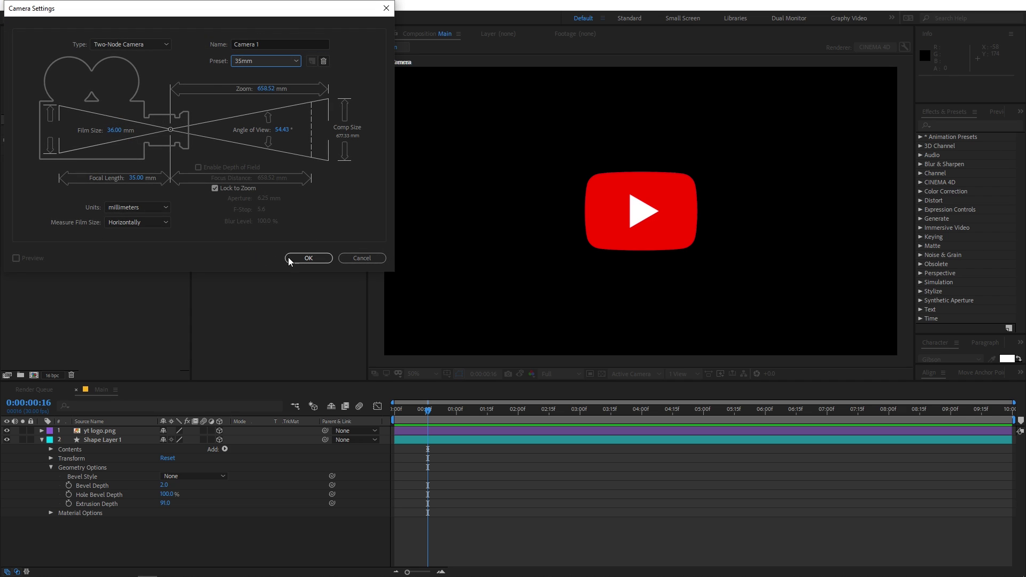
left_click(291, 258)
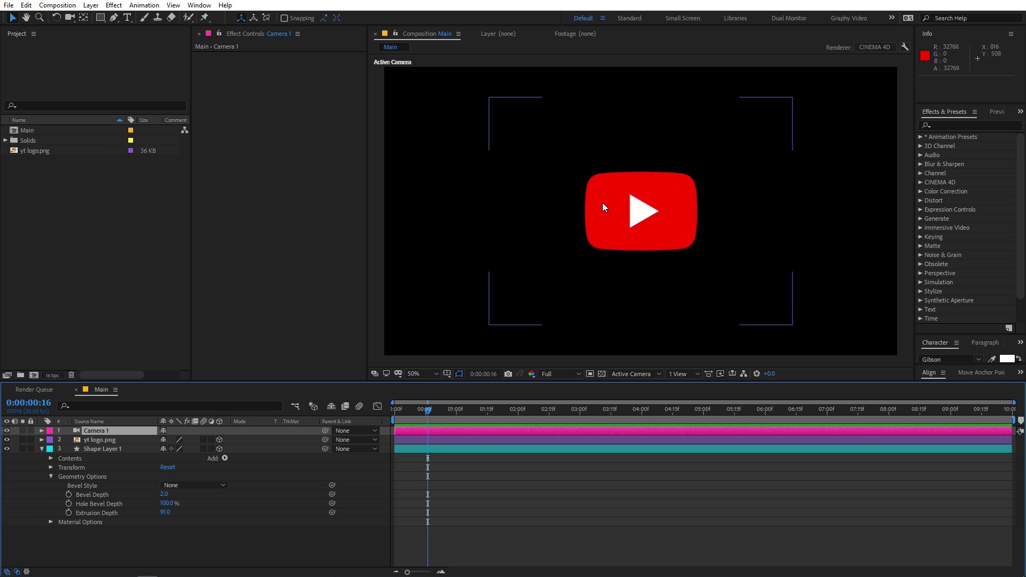
key("c")
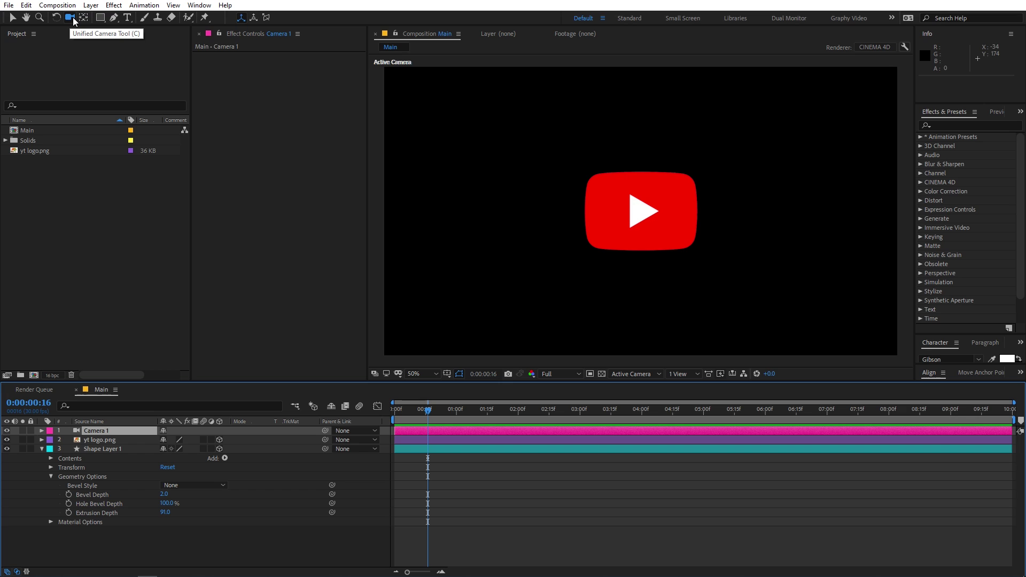
left_click_drag(681, 192, 707, 206)
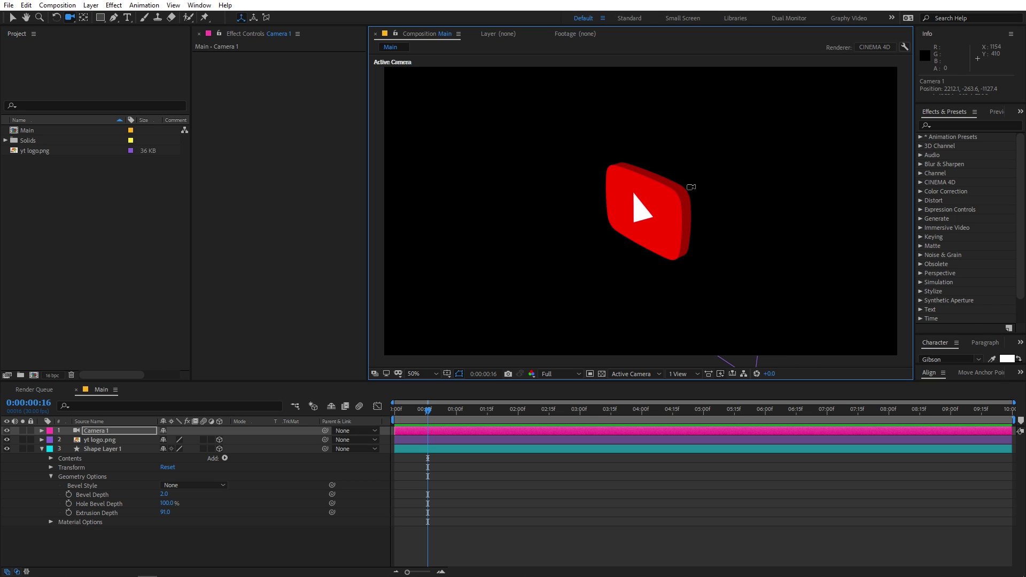
Step: Set the Extrusion Depth of Shape Layer 1 to 150 and orbit the camera around to the logo's opposite side
left_click_drag(165, 512, 319, 514)
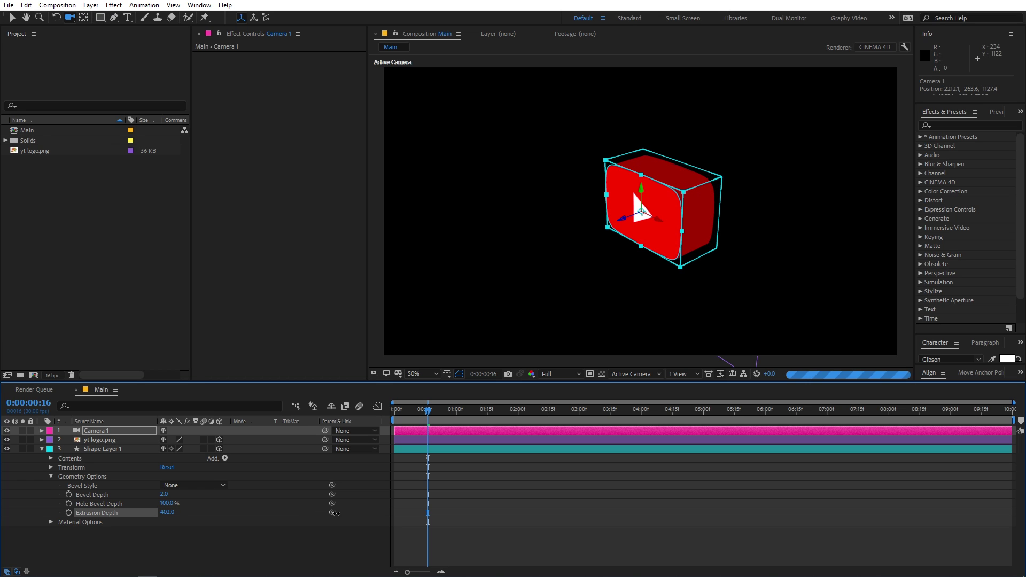
left_click(705, 211)
left_click_drag(166, 512, 69, 537)
left_click(169, 513)
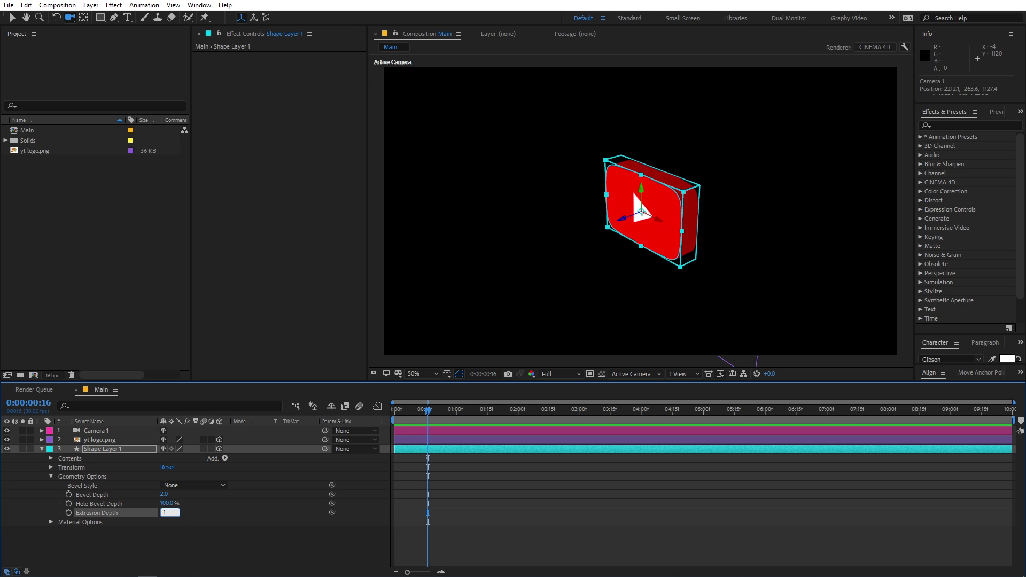
key("Return")
left_click(190, 512)
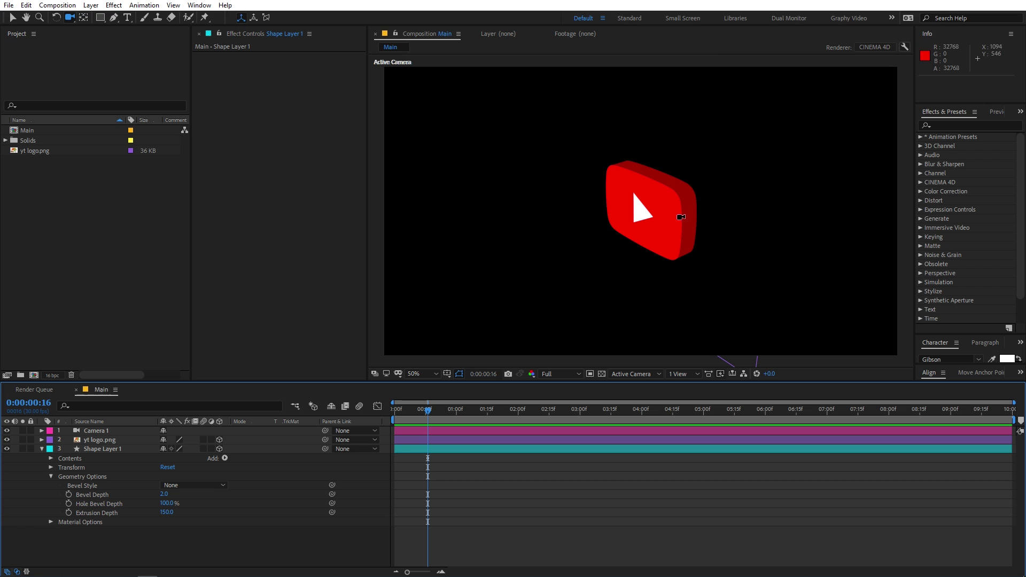
left_click(721, 223)
left_click_drag(721, 223, 606, 222)
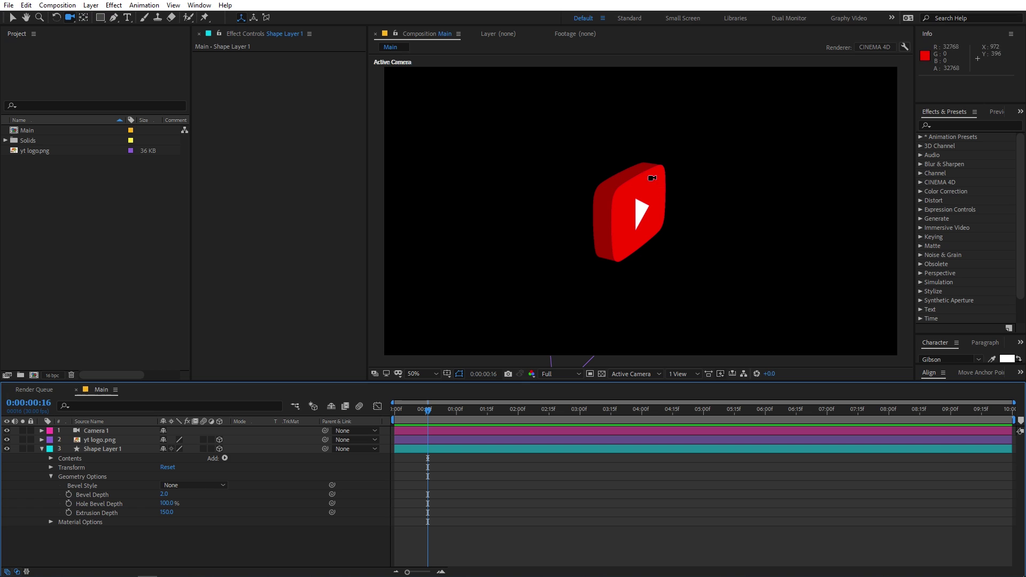
Step: Change the fill of Shape Layer 1 to dark red 910000, based on the logo's red, and deselect the layer
left_click(114, 450)
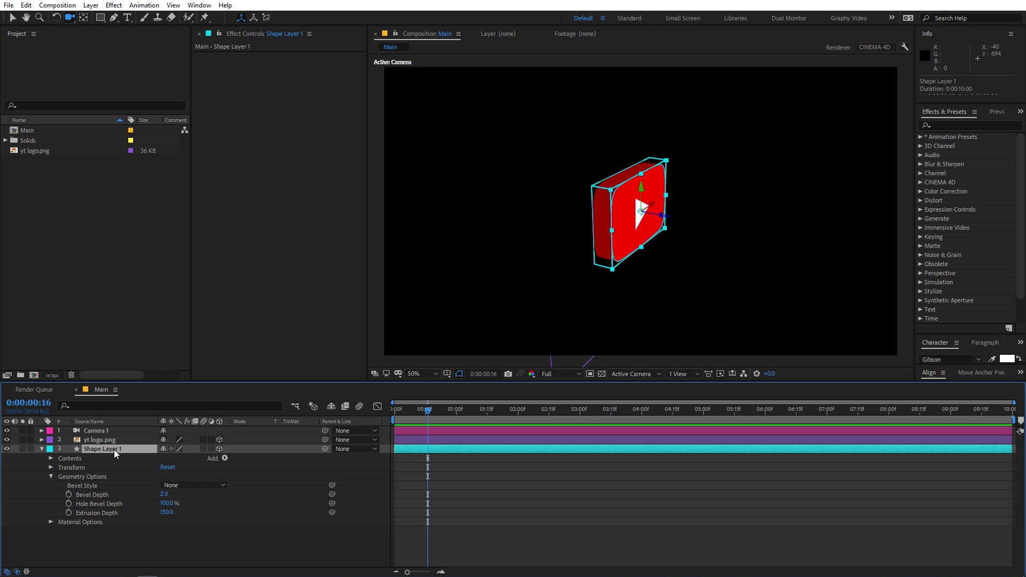
left_click(100, 18)
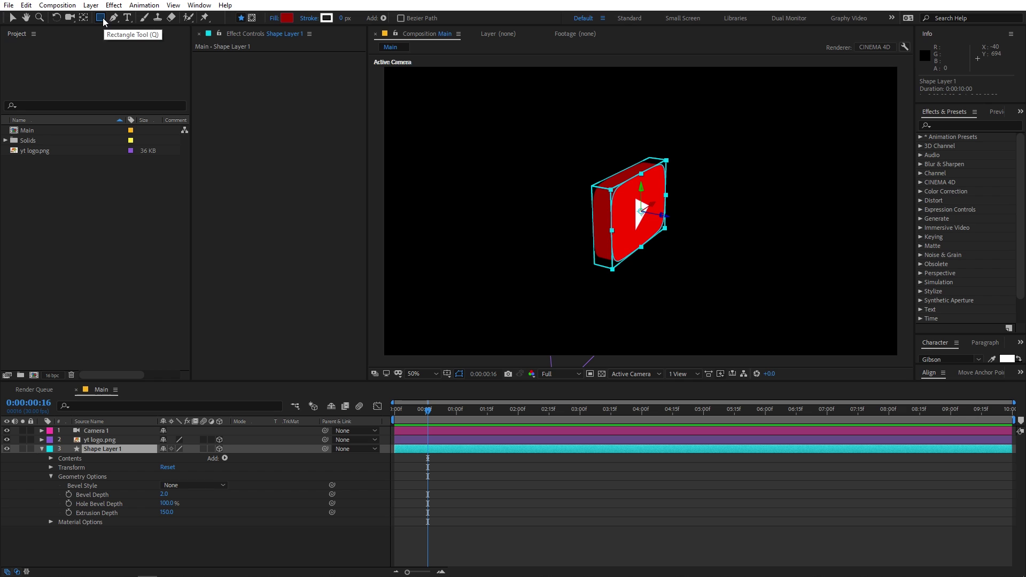
left_click(285, 18)
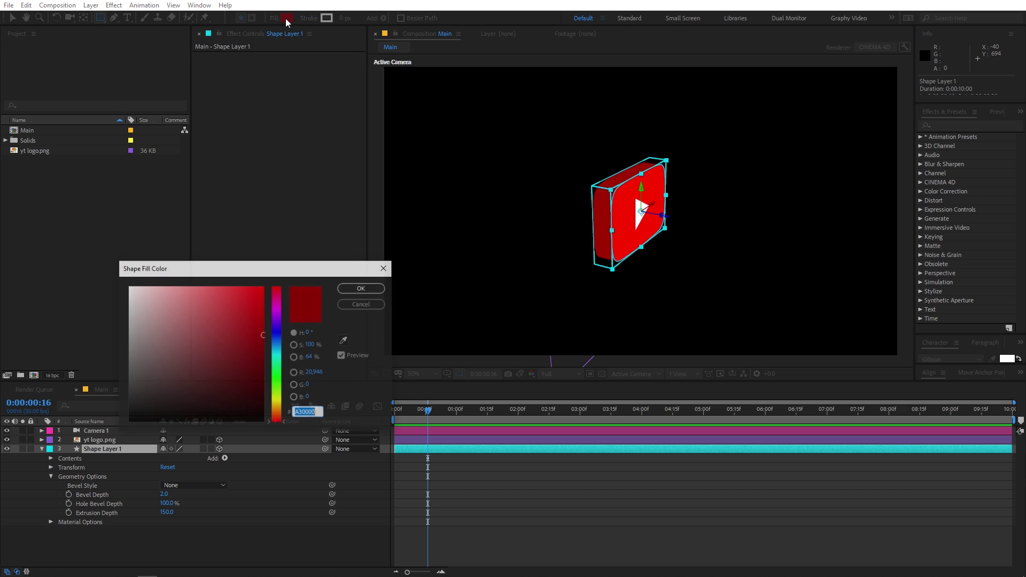
mouse_move(272, 324)
left_mouse_down()
mouse_move(275, 307)
mouse_move(278, 350)
mouse_move(287, 337)
left_mouse_up()
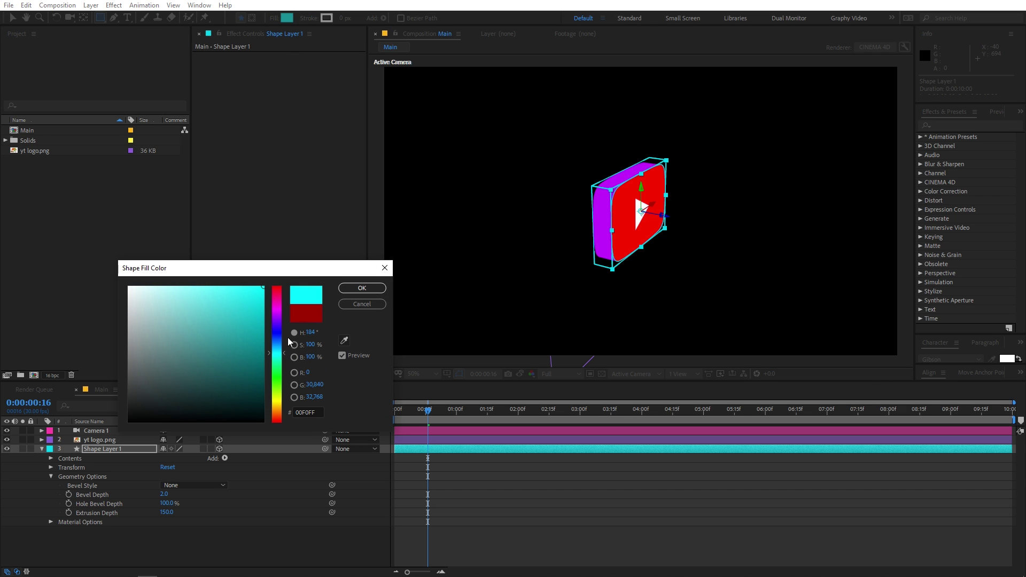
left_click(344, 341)
left_click(627, 195)
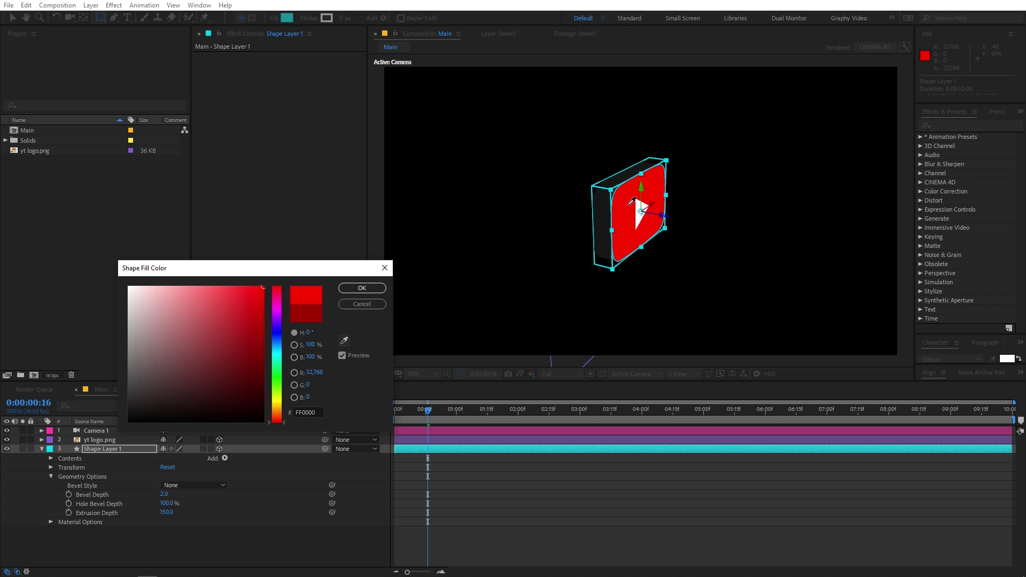
left_click_drag(266, 294, 263, 341)
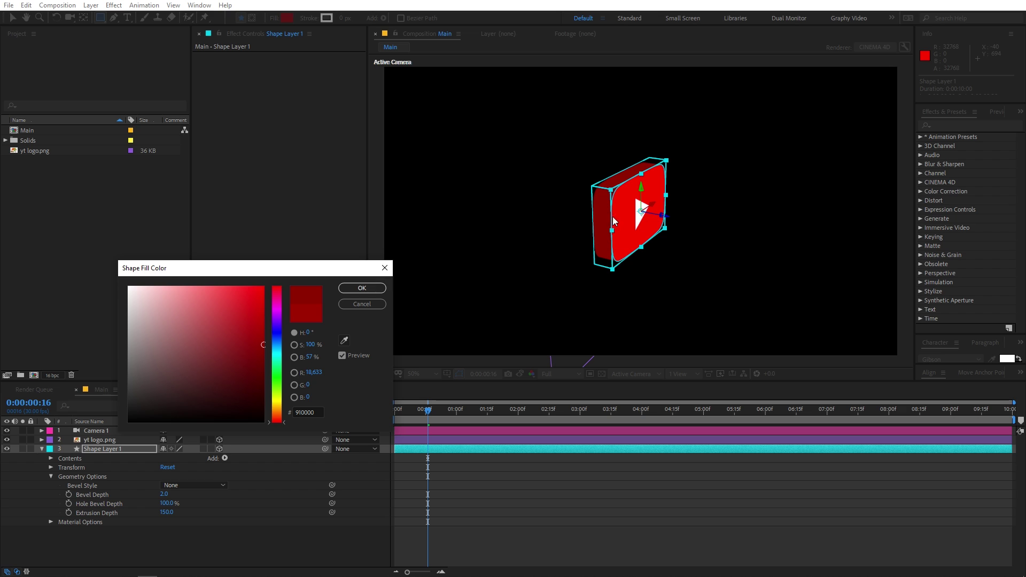
left_click(362, 288)
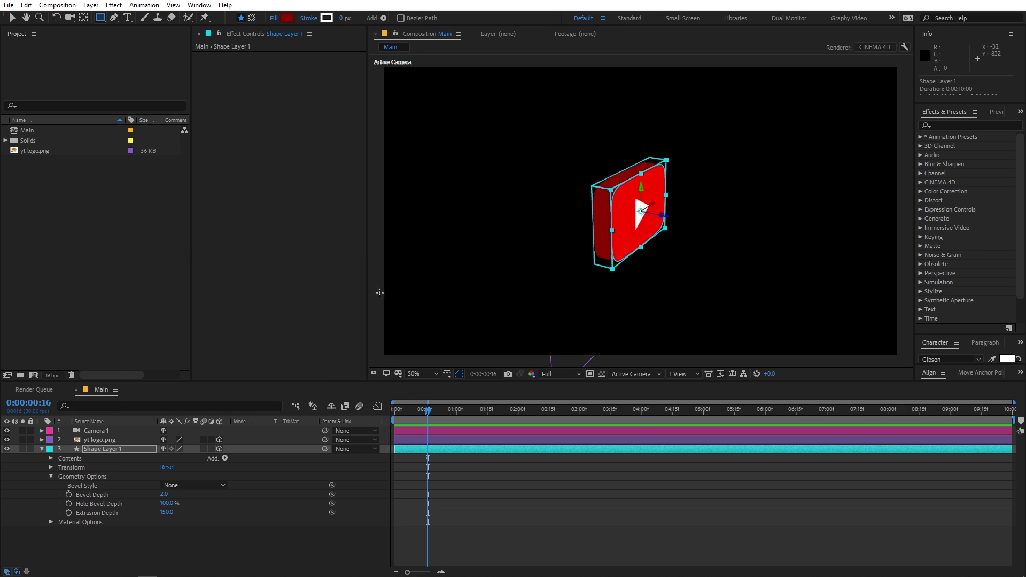
left_click(605, 474)
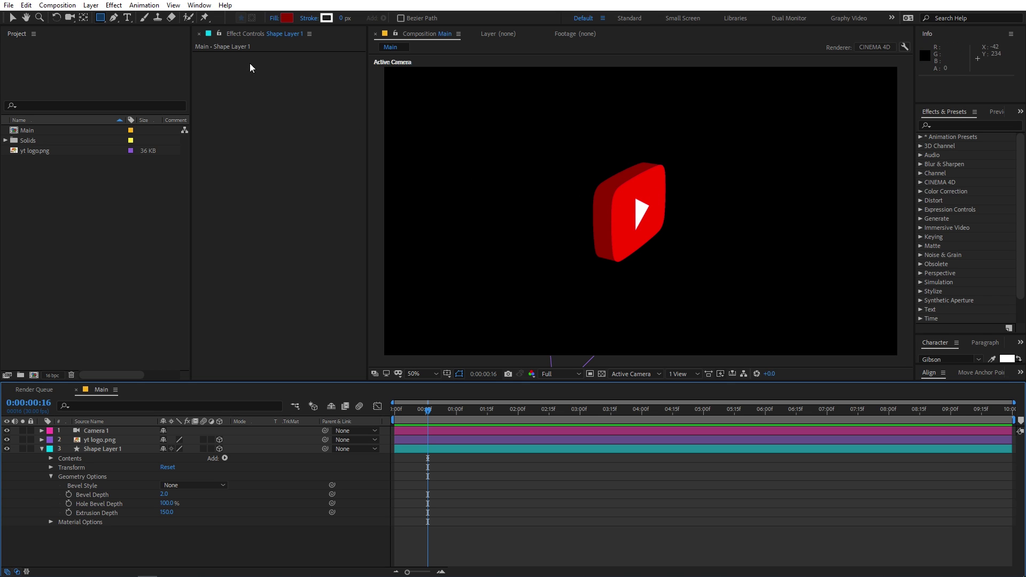
Step: Orbit the camera around the extruded logo and inspect its face and extruded side up close
left_click(69, 18)
left_click(621, 198)
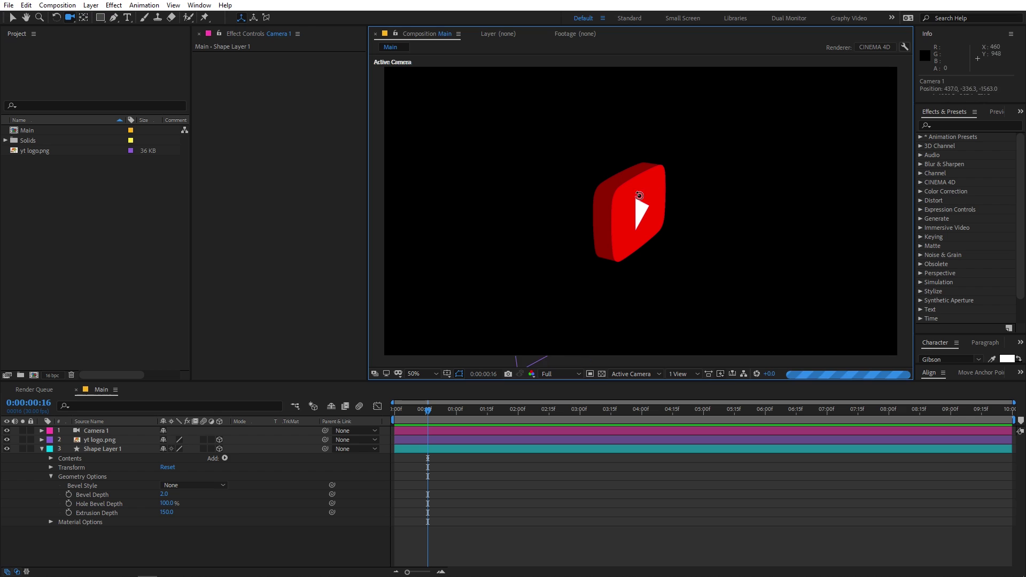
mouse_move(622, 198)
left_mouse_down()
mouse_move(653, 198)
mouse_move(625, 192)
left_mouse_up()
scroll(647, 200, "up", 2)
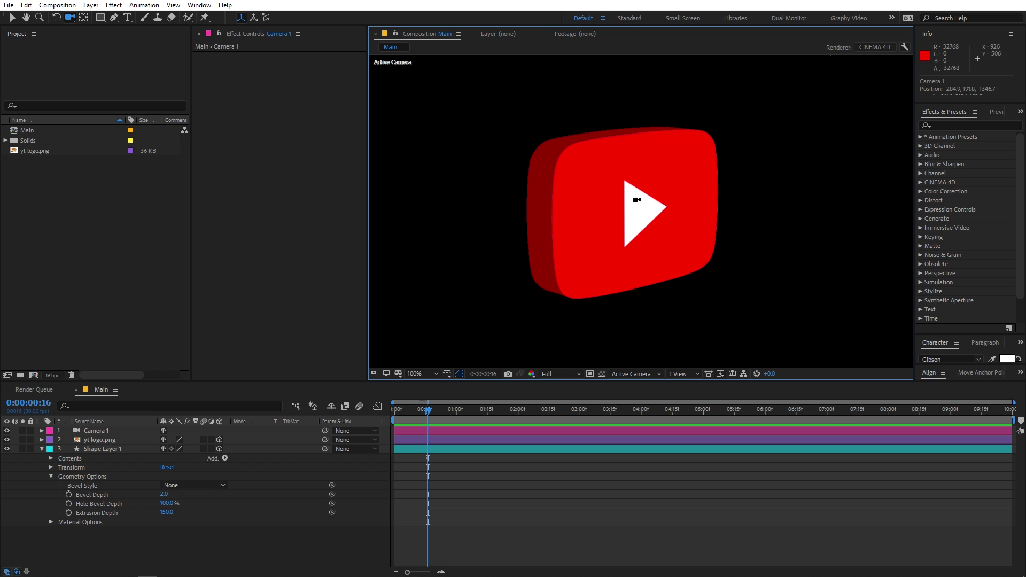
Step: Set the Z position of Shape Layer 1 to 0.1 so it sits just behind the logo image
left_click(45, 450)
left_click(85, 438)
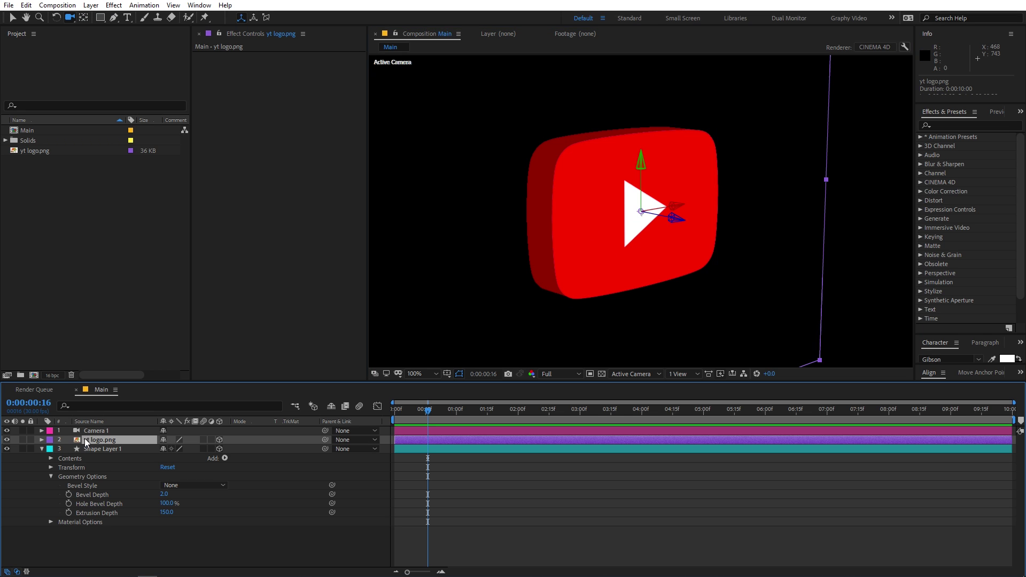
left_click(91, 448)
key("p")
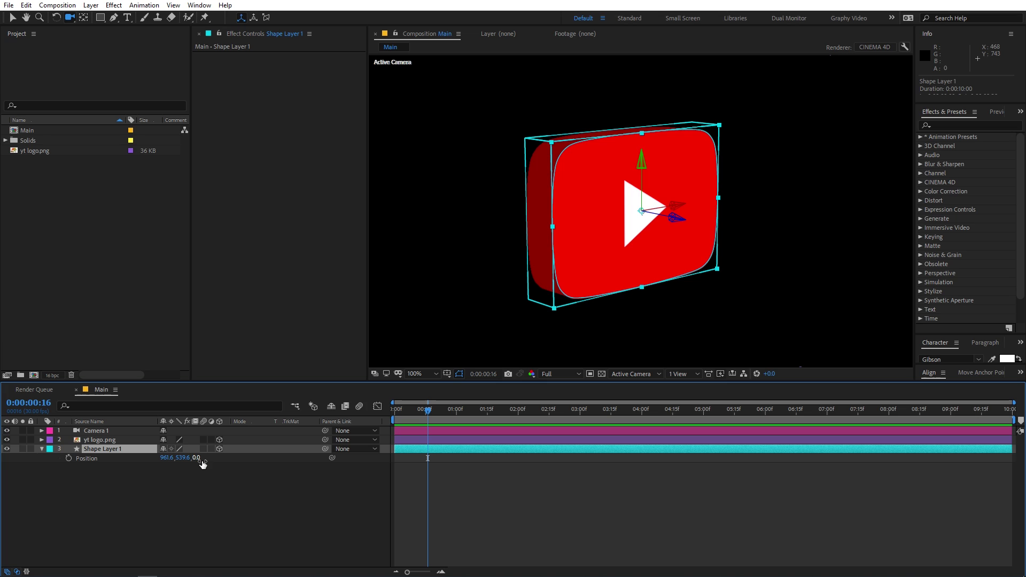
key("BackSpace")
key("Return")
left_click(236, 485)
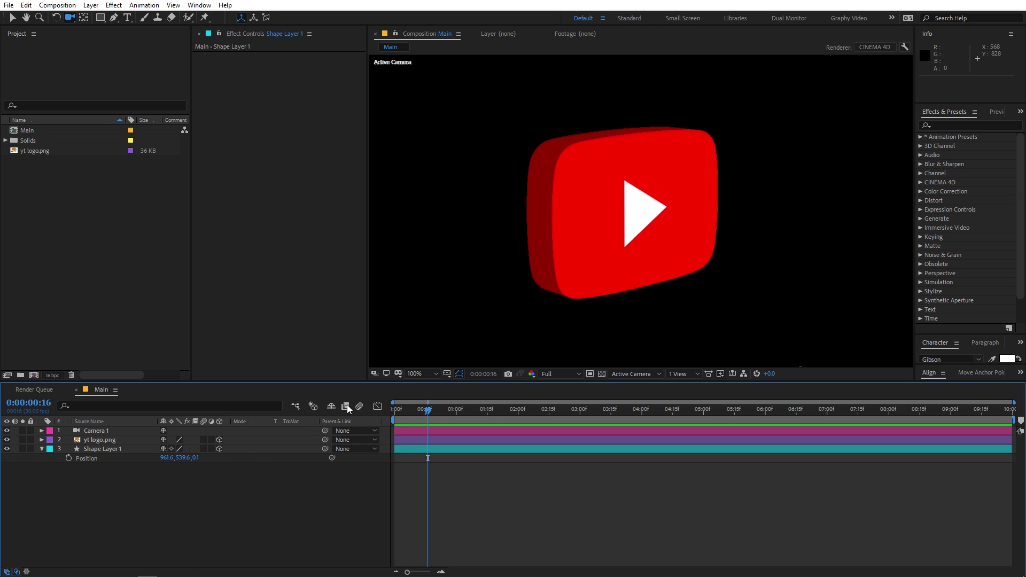
Step: Orbit the camera to check the extrusion, settling on a nearly frontal view from slightly above, and return to the Selection tool
left_click_drag(680, 177, 652, 216)
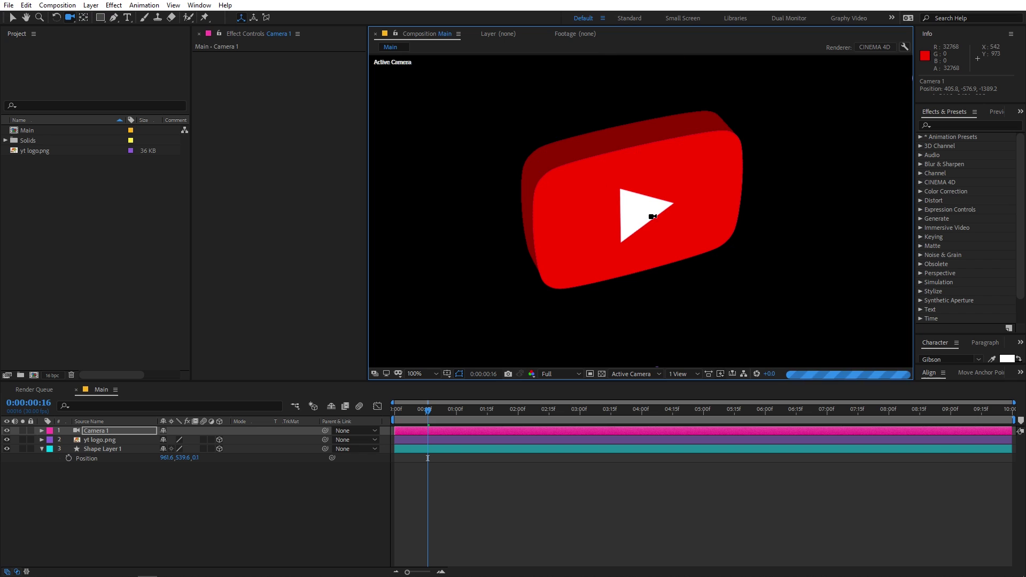
scroll(652, 216, "down", 2)
key("ctrl+z")
key("ctrl+z")
key("ctrl+z")
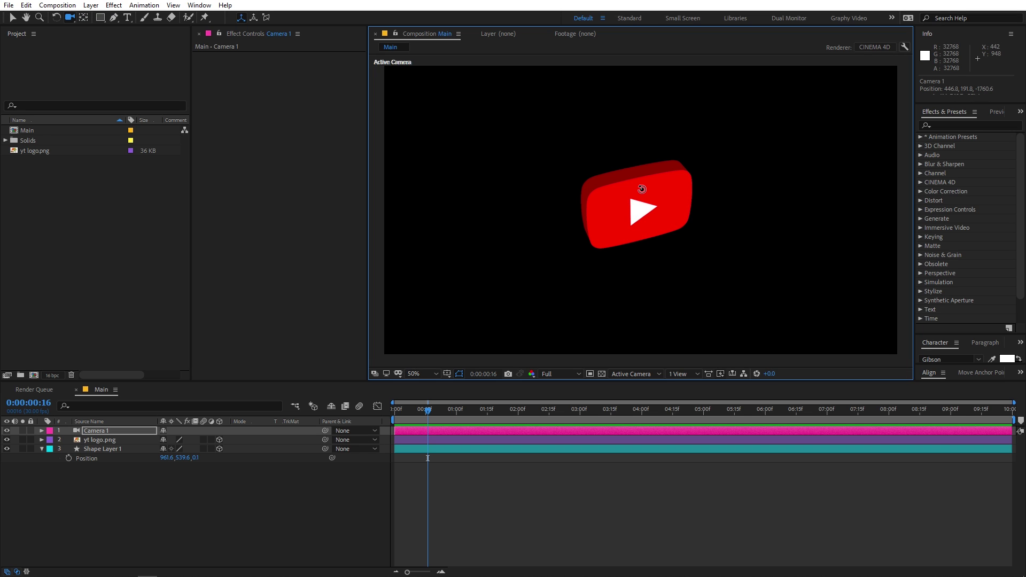
key("v")
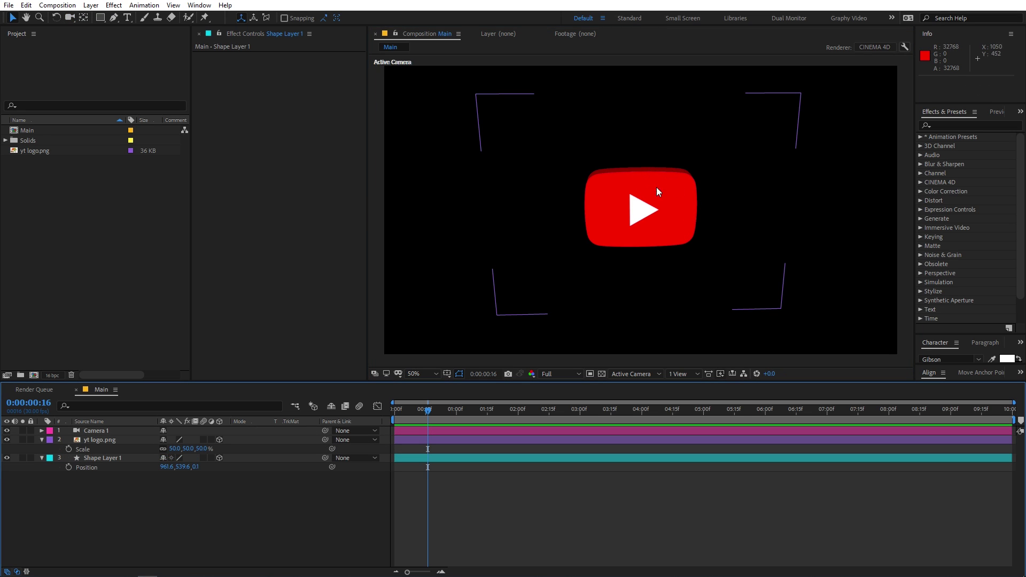
Step: Parent Shape Layer 1 to the yt logo.png layer
left_click(103, 458)
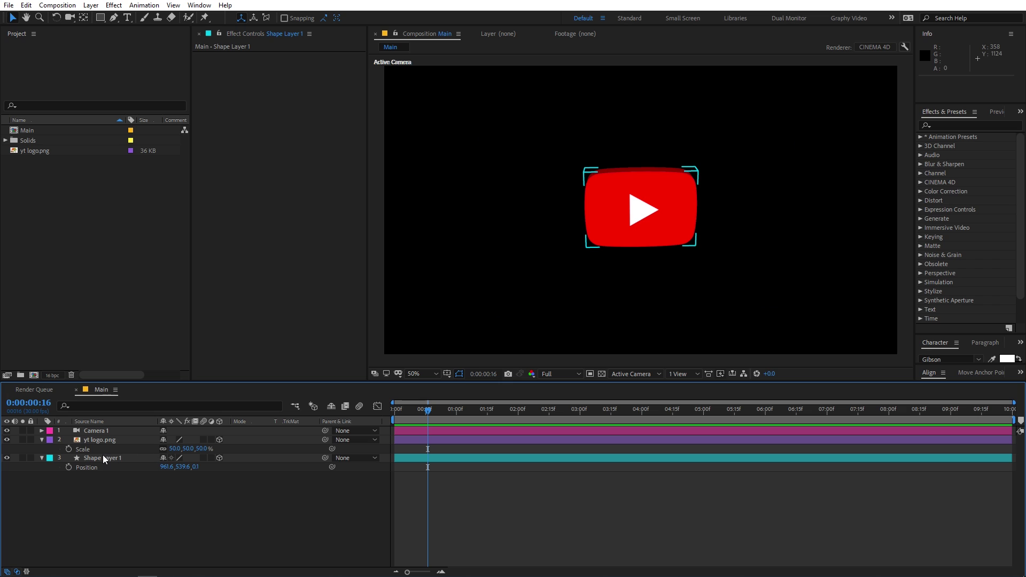
left_click(102, 456)
left_click_drag(325, 458, 92, 441)
Step: Test the parenting by moving the yt logo.png layer sideways and scaling it to 74%, undoing both changes
left_click(95, 439)
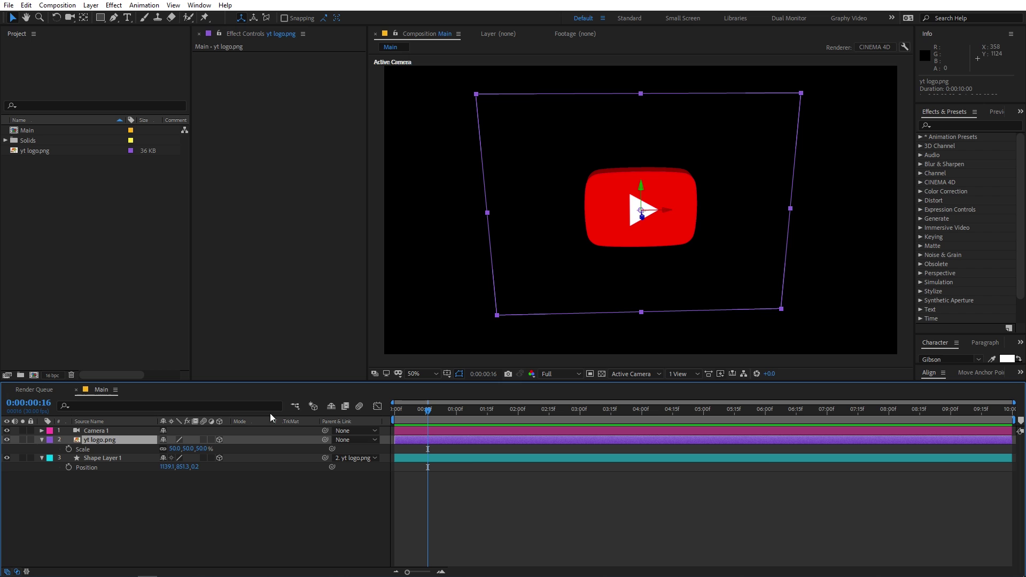
left_click_drag(672, 214, 719, 216)
key("ctrl+z")
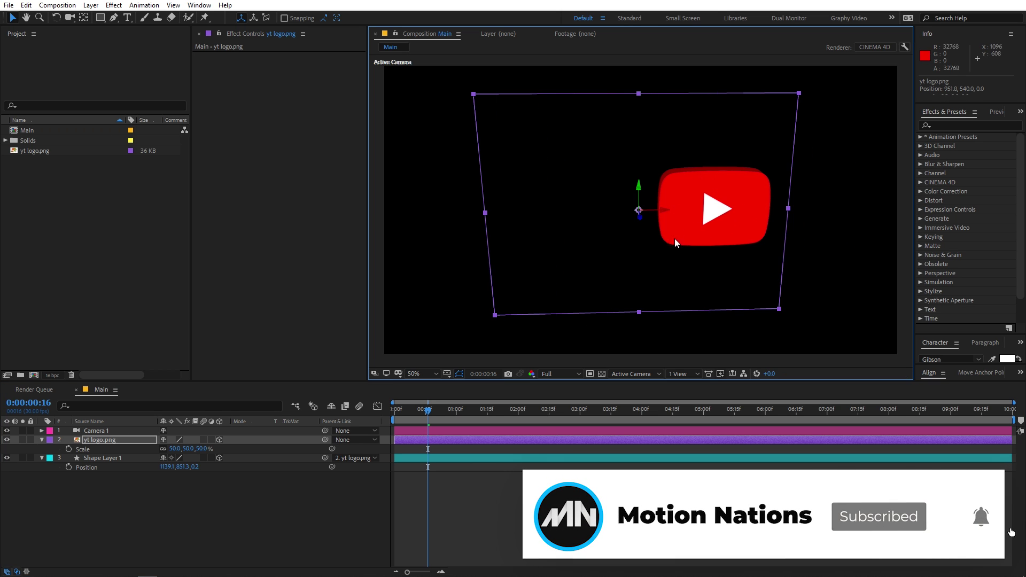
left_click_drag(182, 452, 199, 454)
key("ctrl+z")
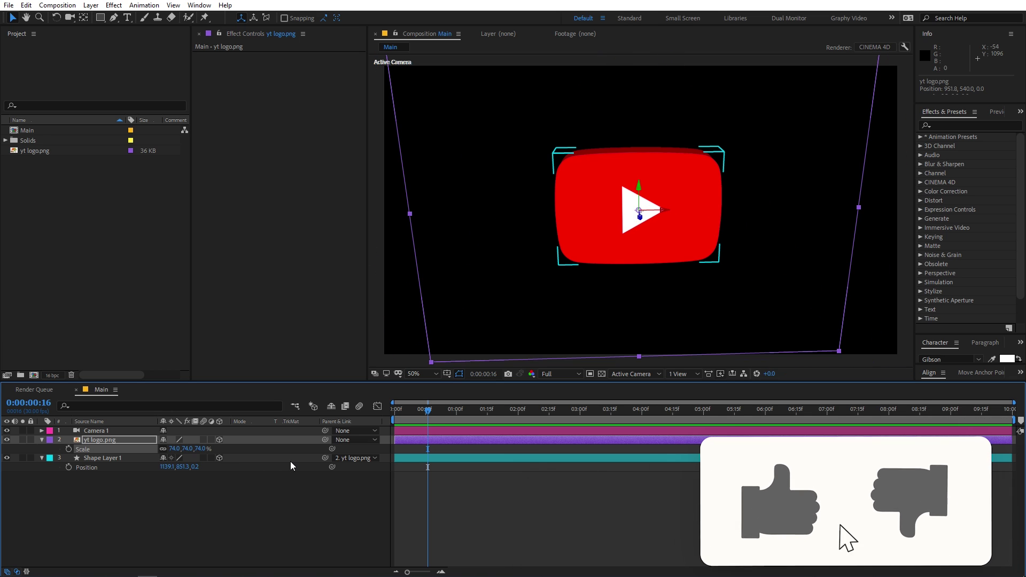
key("ctrl+z")
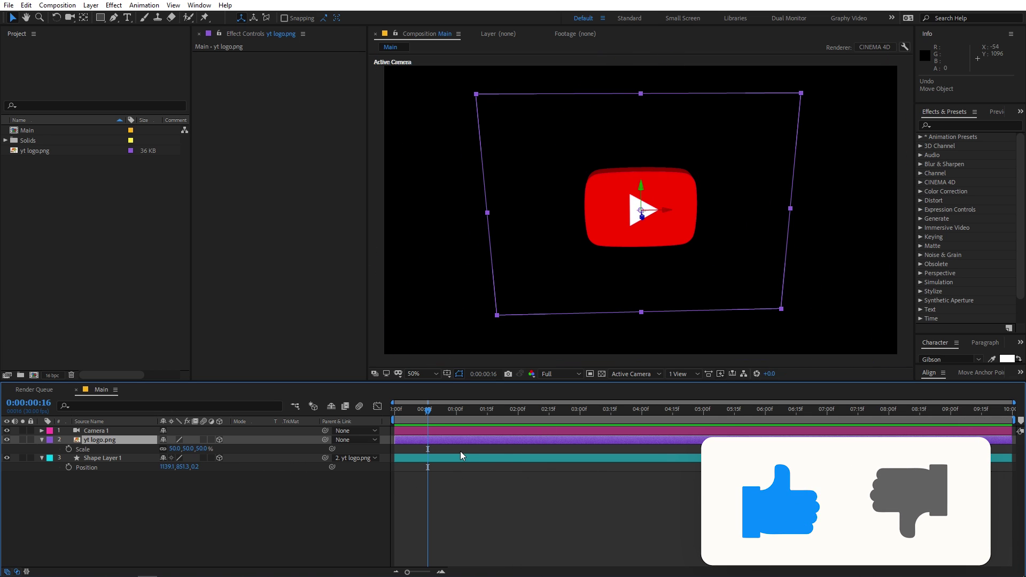
Step: Deselect the layers and collapse the properties of yt logo.png and Shape Layer 1
left_click(114, 495)
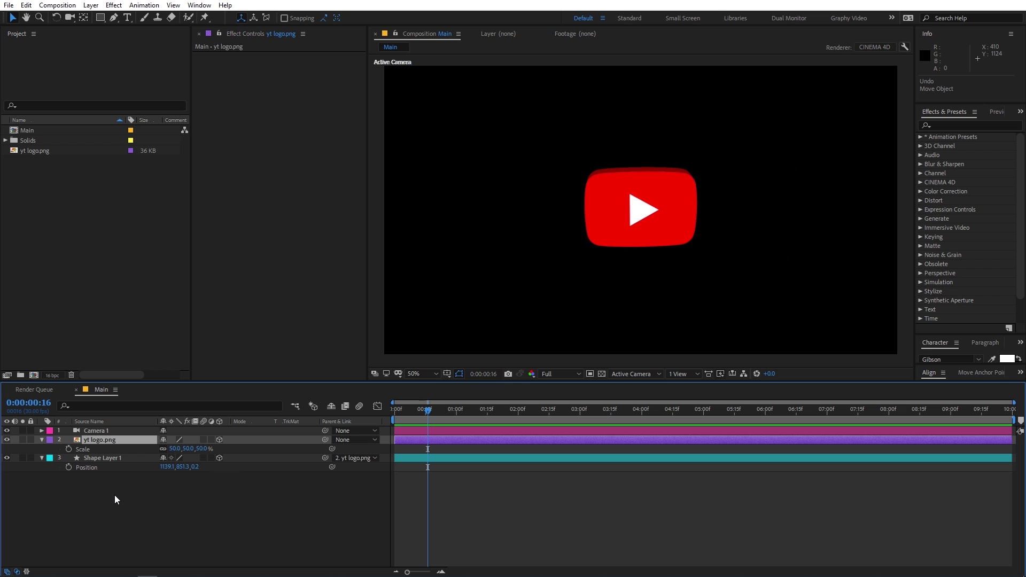
left_click(42, 439)
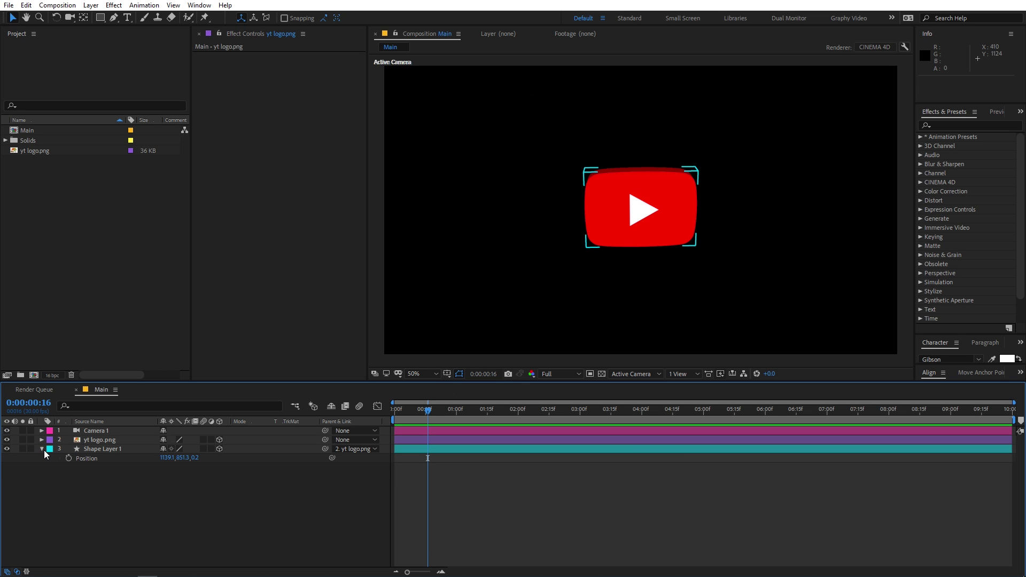
left_click(41, 449)
Step: Create a new 1920 x 1080 solid named White Solid 1 with the light grey color ECECEC
right_click(180, 501)
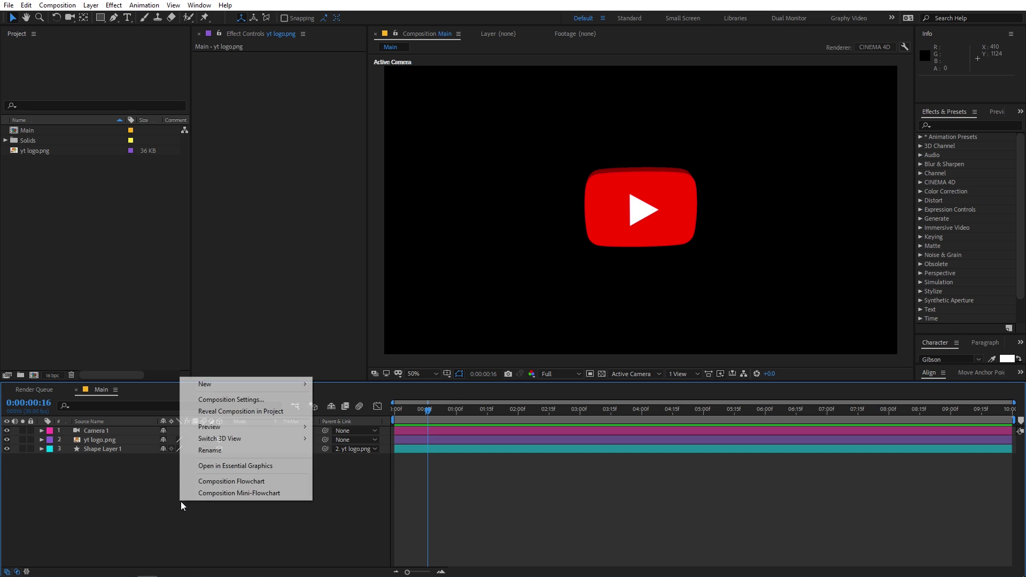
mouse_move(289, 390)
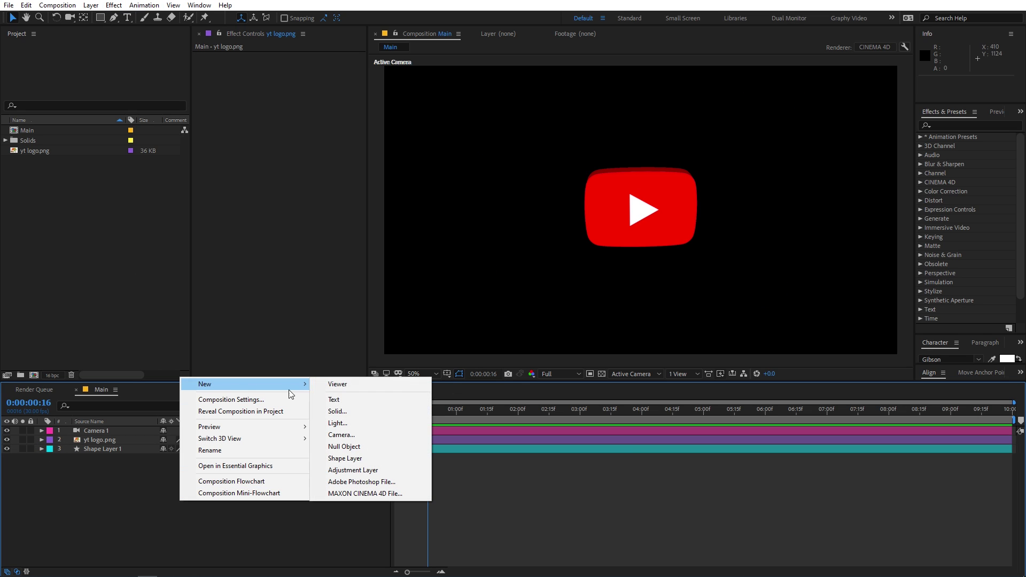
left_click(344, 412)
left_click(252, 236)
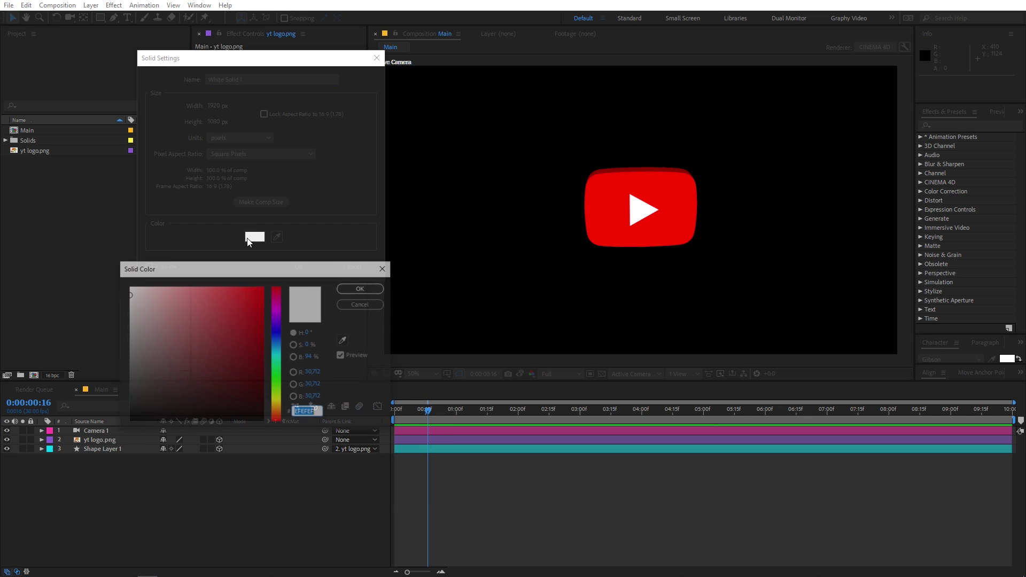
left_click_drag(129, 295, 110, 302)
left_click(345, 289)
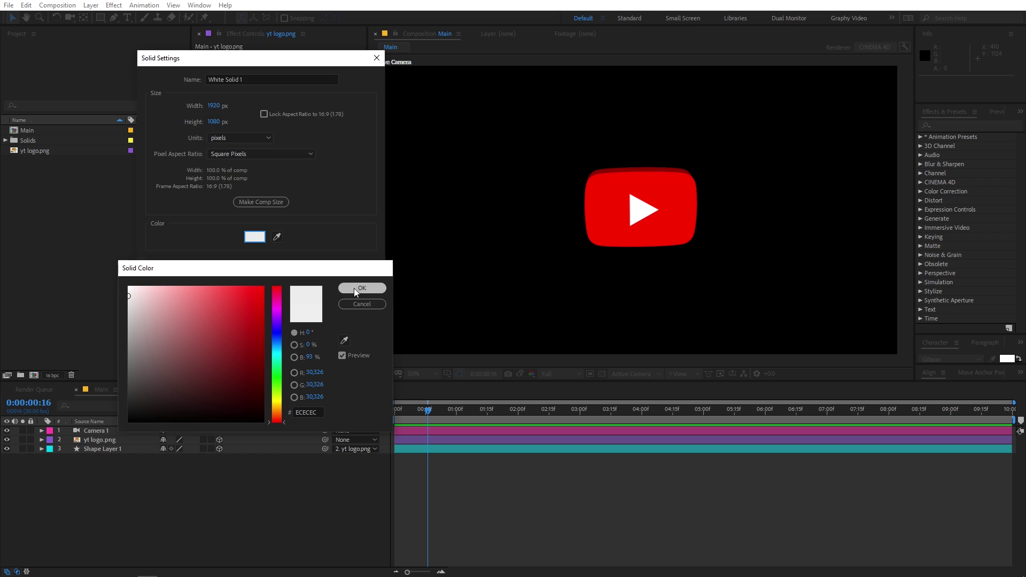
left_click(300, 266)
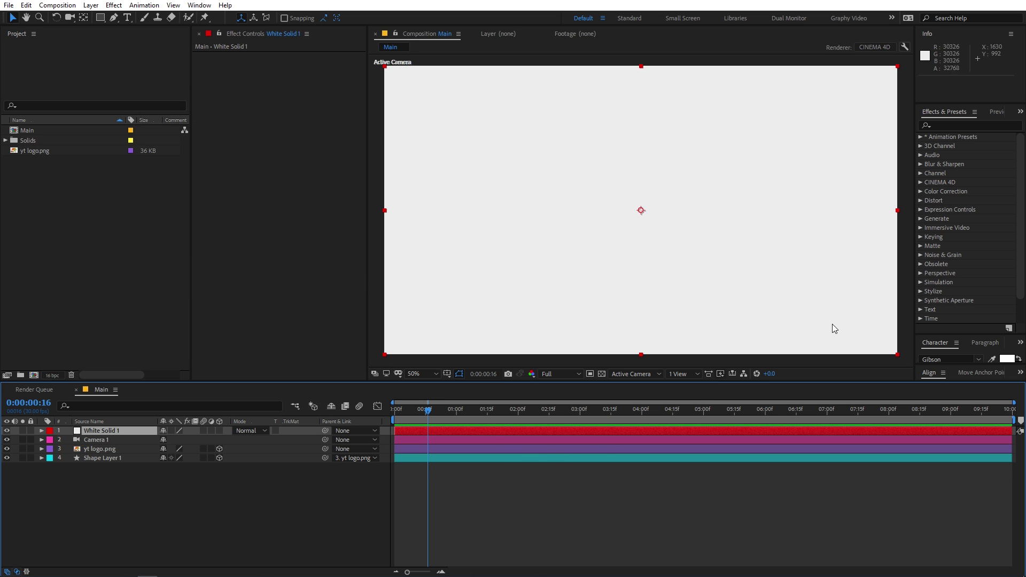
Step: Apply the Gradient Ramp effect to White Solid 1 and set its start color to light grey CBCBCB
left_click(955, 130)
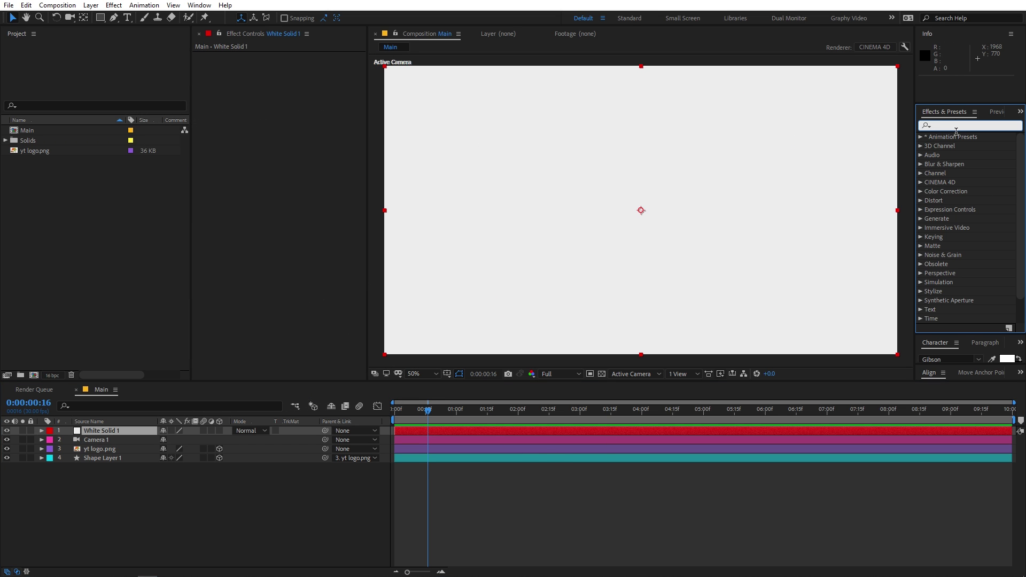
type("grad")
left_click_drag(973, 245, 656, 219)
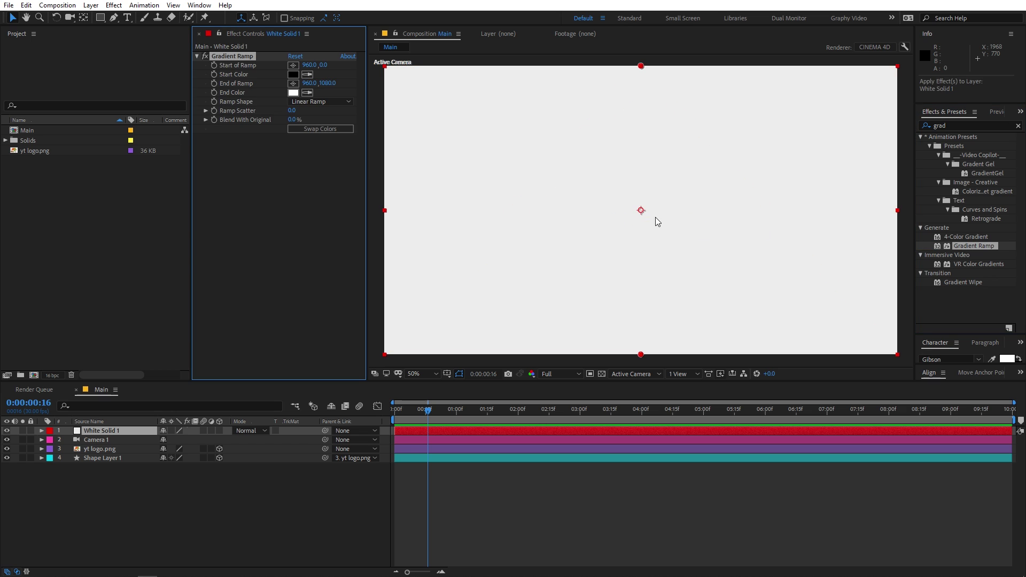
left_click(293, 75)
left_click_drag(131, 383, 104, 314)
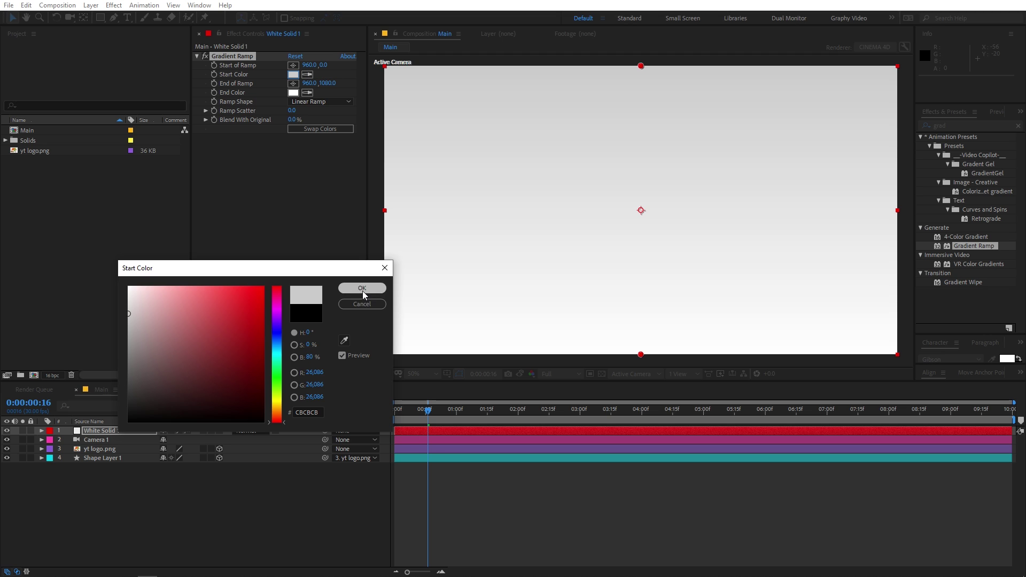
left_click(362, 288)
Step: Make the ramp radial, running from about 970, 548 at the center to about 0, 1074 at the lower-left corner, and swap its colors
left_click(331, 104)
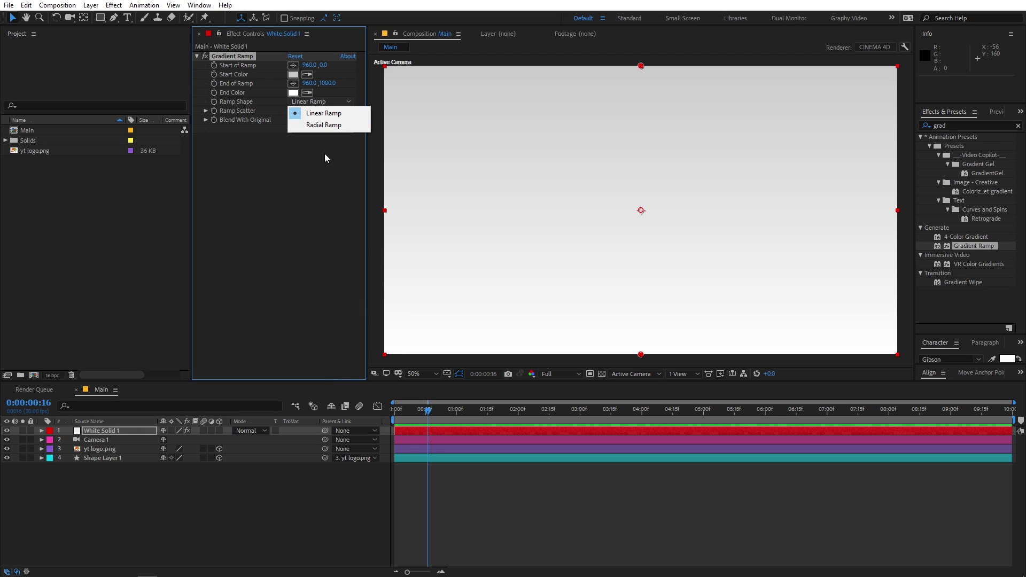
left_click(331, 124)
left_click_drag(640, 67, 644, 212)
left_click_drag(641, 355, 384, 353)
left_click(313, 129)
left_click(546, 472)
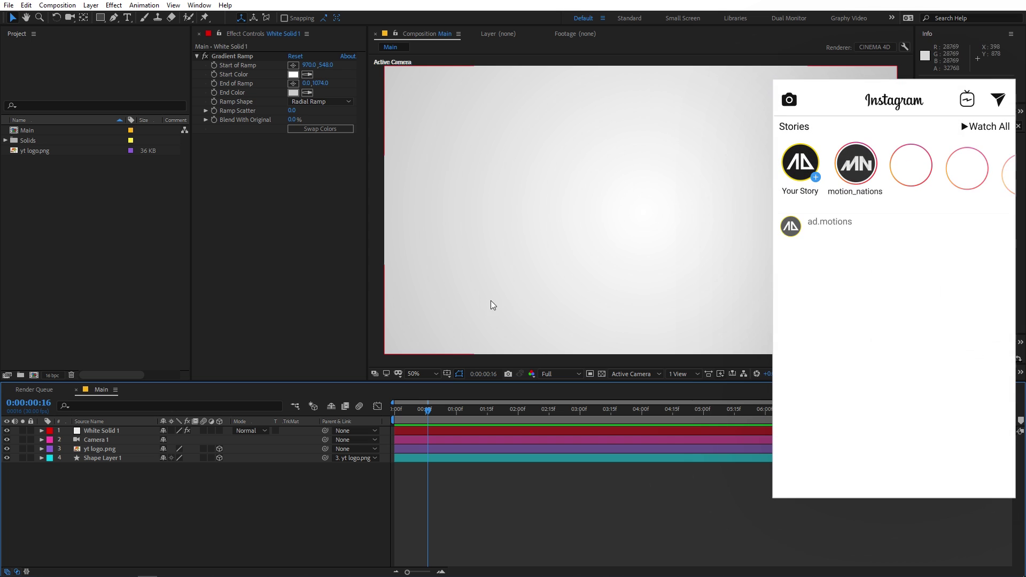
Step: Move White Solid 1 beneath all other layers as the background and deselect it
left_click_drag(100, 432, 106, 476)
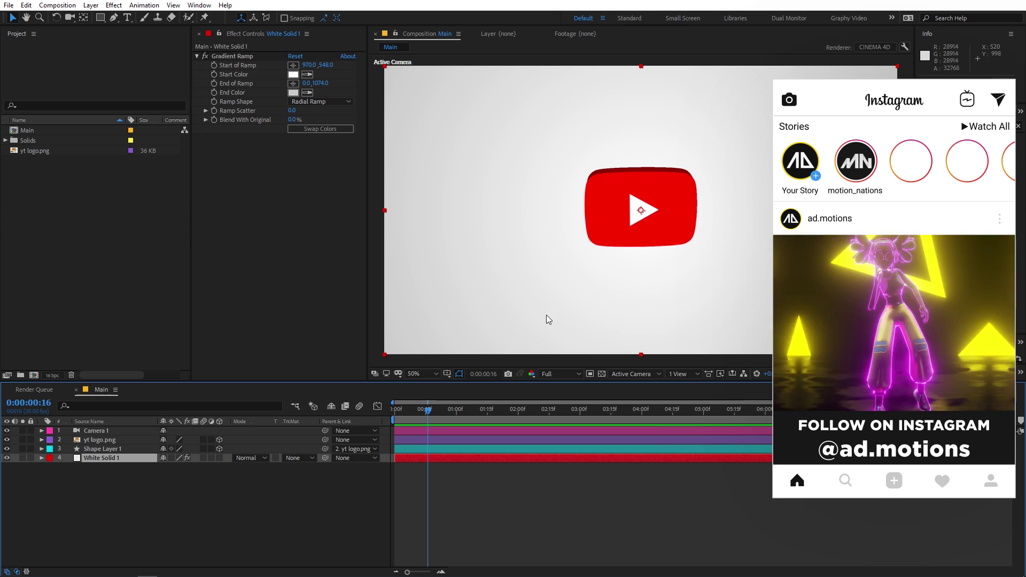
key("F2")
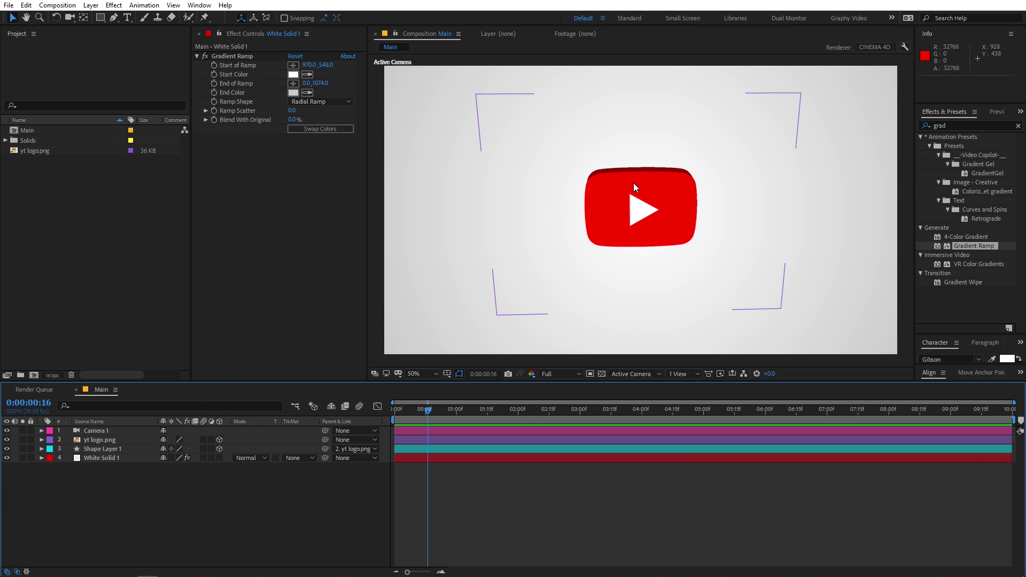
Step: Duplicate the yt logo.png layer and place the copy below Shape Layer 1 in the layer stack
left_click(99, 440)
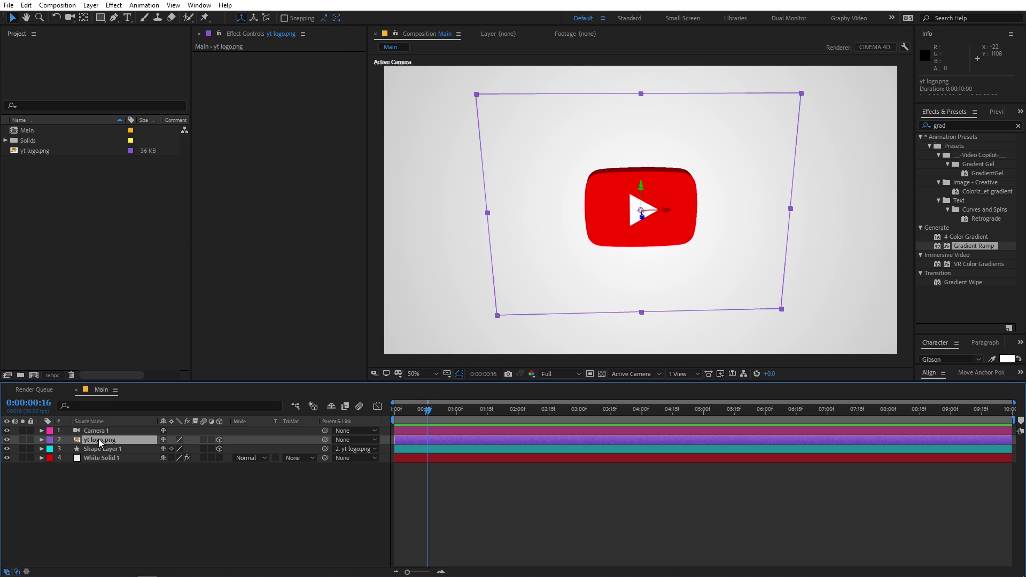
key("ctrl+d")
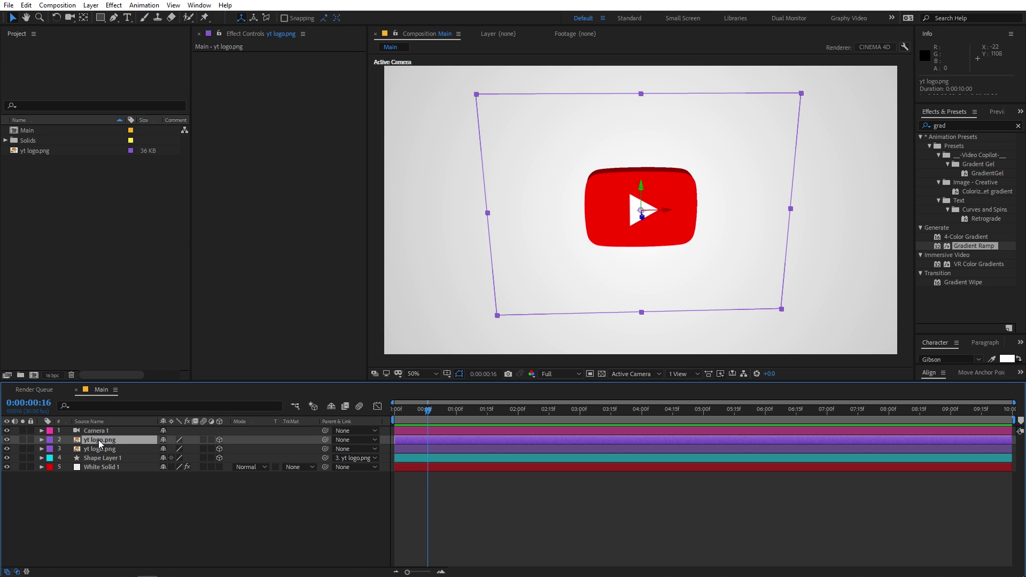
left_click_drag(99, 439, 101, 465)
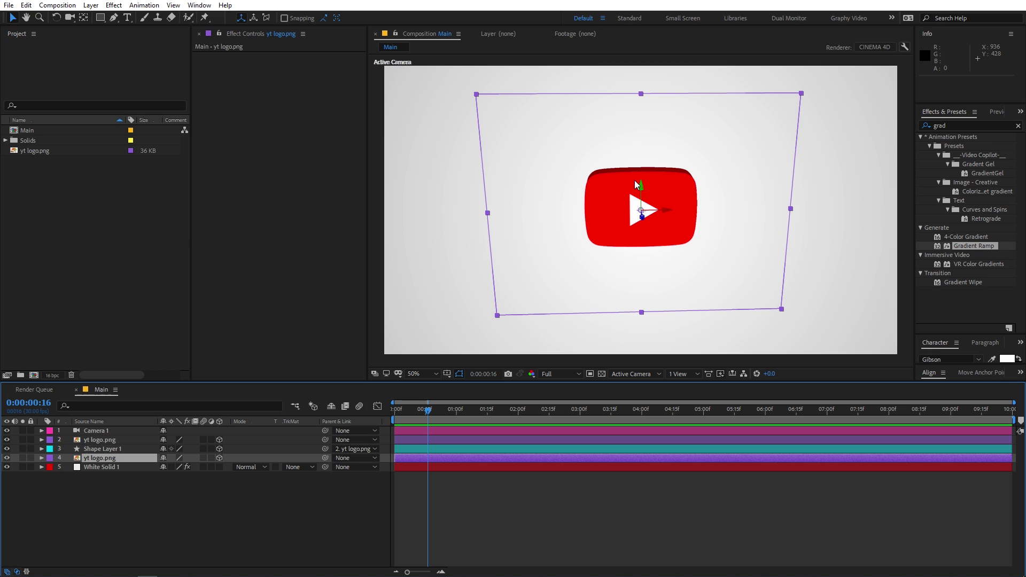
Step: In the Left view, move the duplicated logo back to a Z position of about 74, at the extrusion's back face, and deselect it
left_click(636, 373)
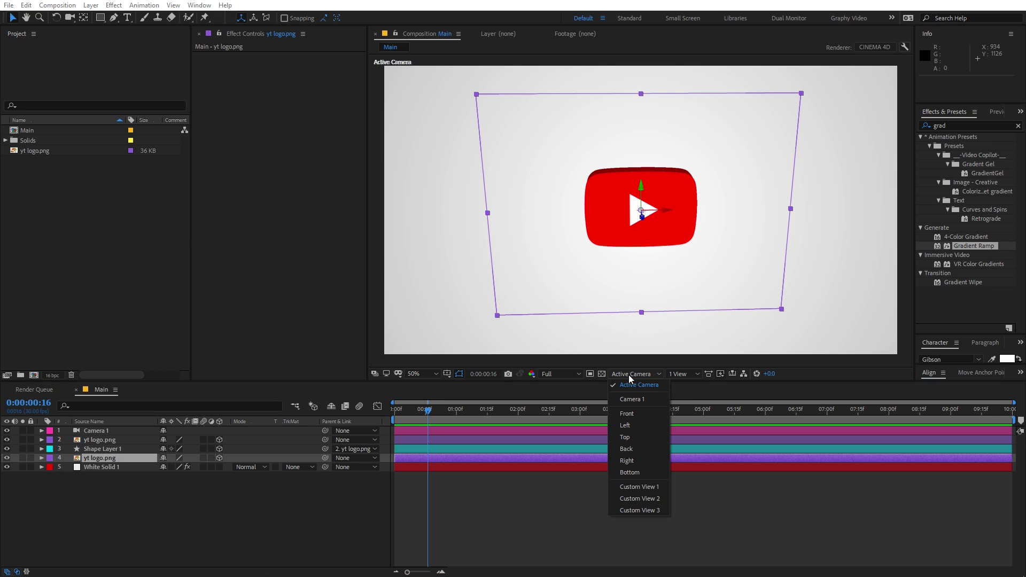
left_click(630, 424)
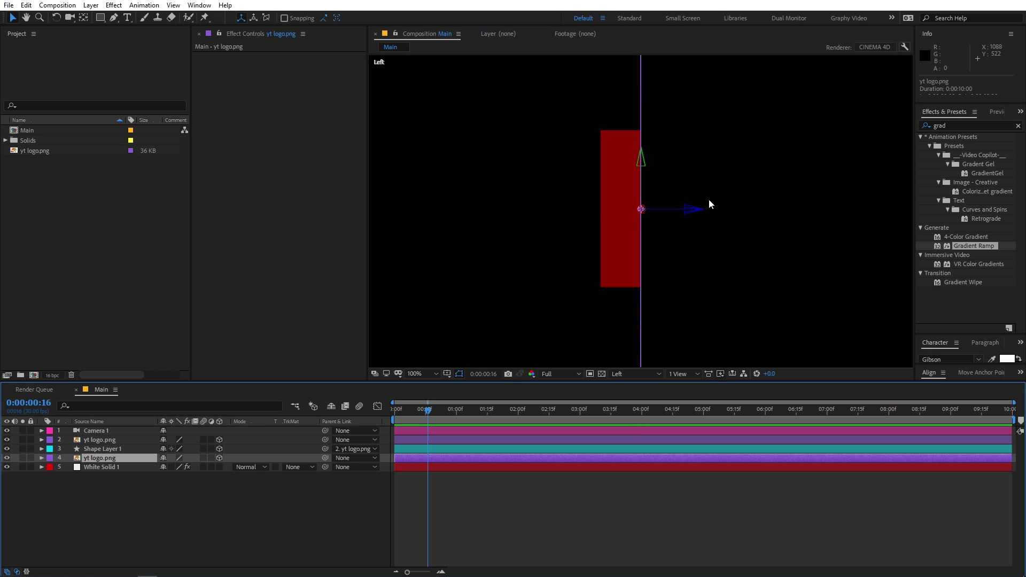
left_click_drag(689, 213, 654, 218)
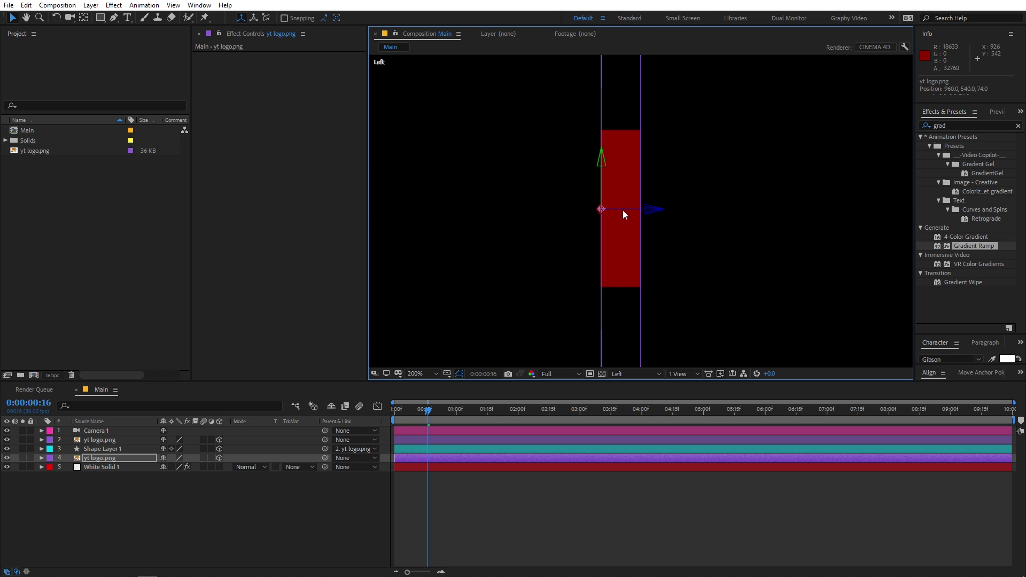
scroll(623, 214, "up", 5)
left_click_drag(501, 254, 710, 272)
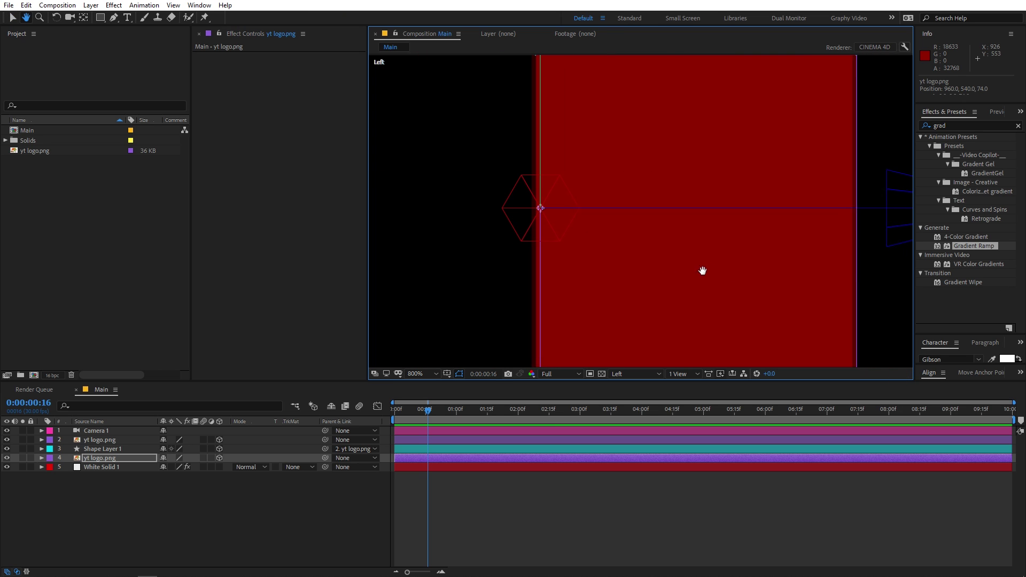
left_click(885, 199)
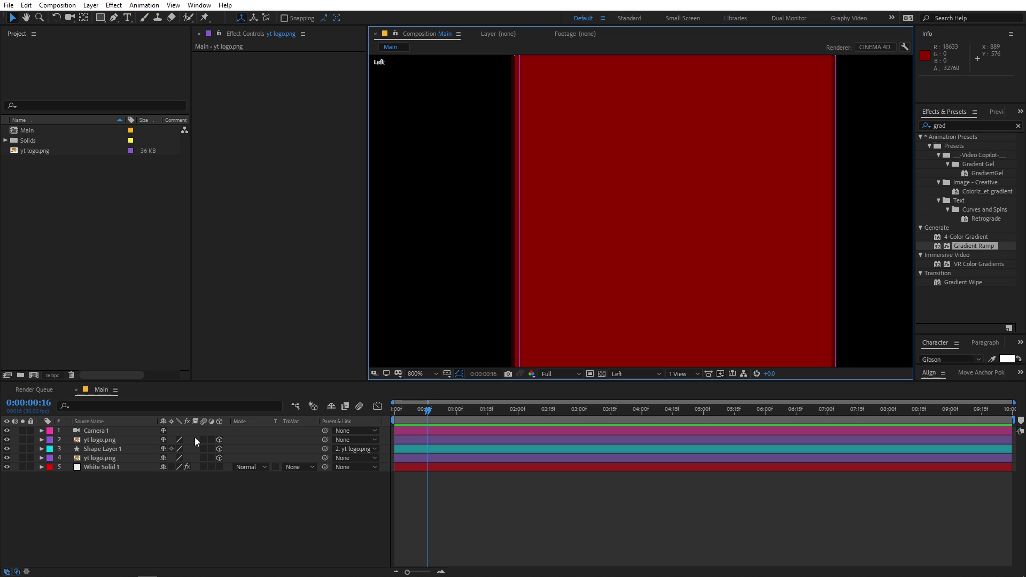
Step: Fine-tune the back yt logo.png layer's Z position to 75.2 against the extrusion's back face, and return to the Active Camera view
left_click(101, 461)
key("p")
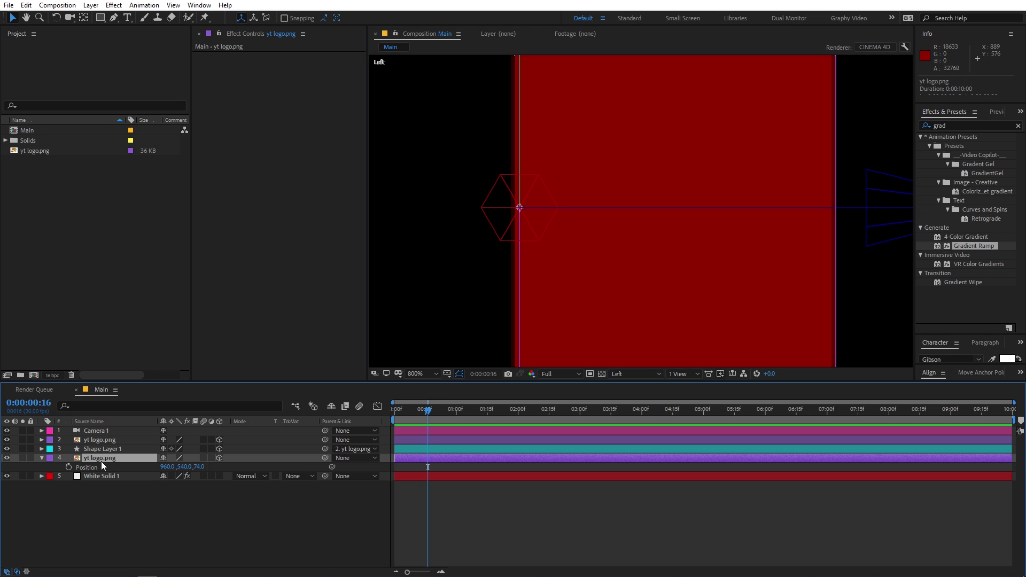
left_click_drag(202, 467, 211, 472)
key("period")
key("h")
left_click_drag(533, 240, 597, 246)
key("v")
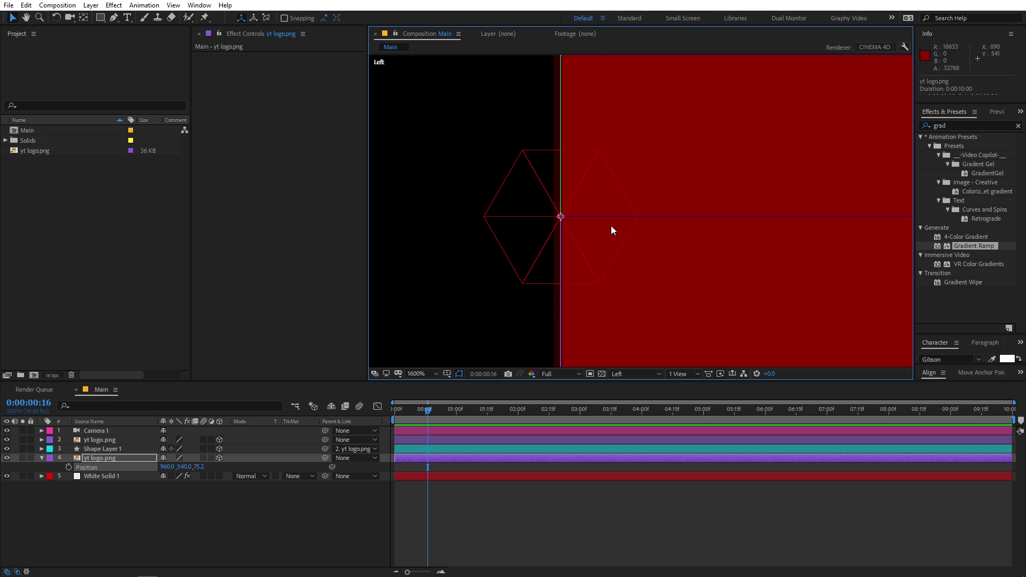
key("slash")
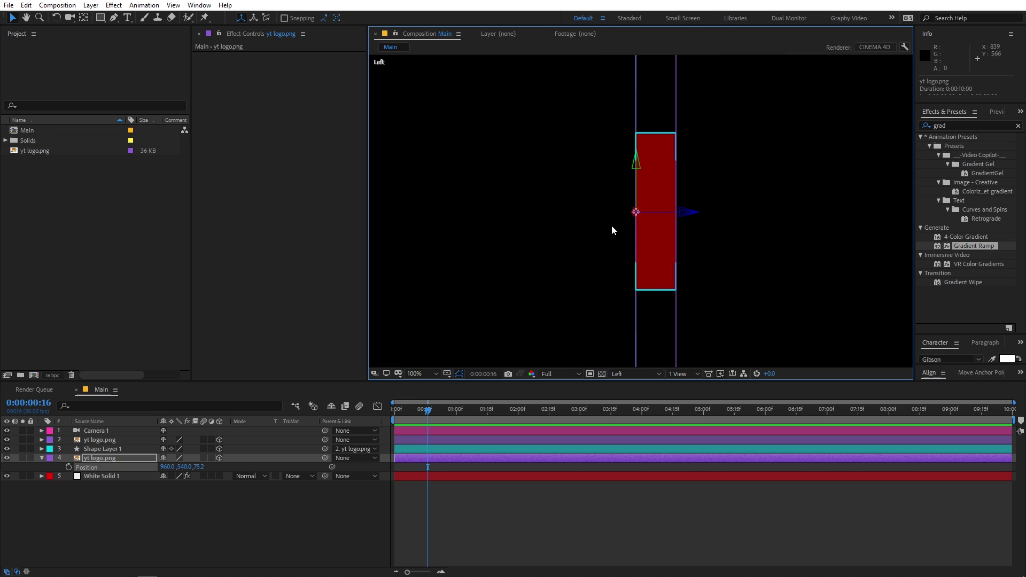
left_click(613, 374)
left_click(622, 385)
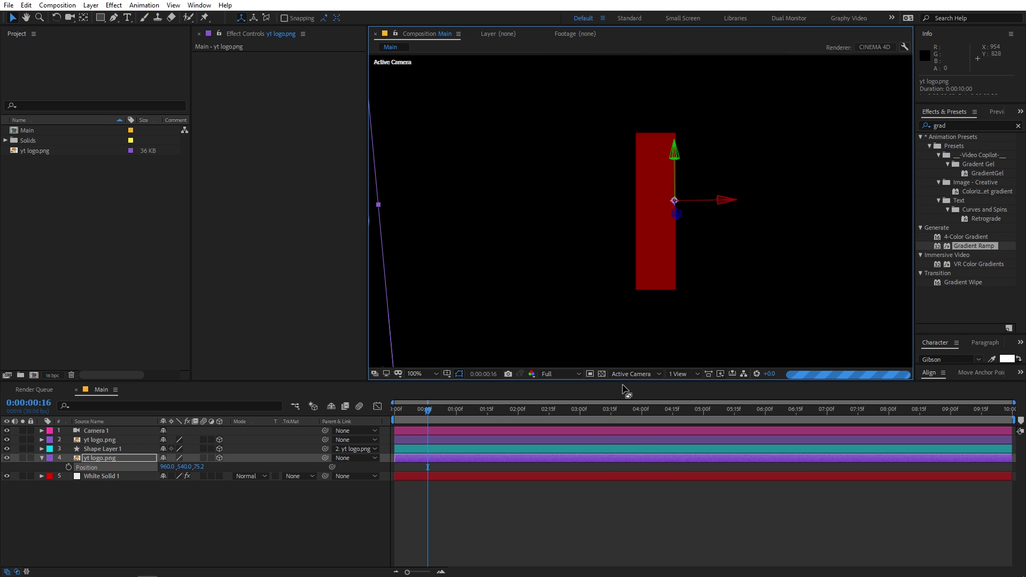
scroll(706, 125, "down", 2)
Step: Apply a Drop Shadow effect to the back yt logo.png layer and set its softness to 124
left_click(1017, 126)
left_click(975, 129)
type("drop")
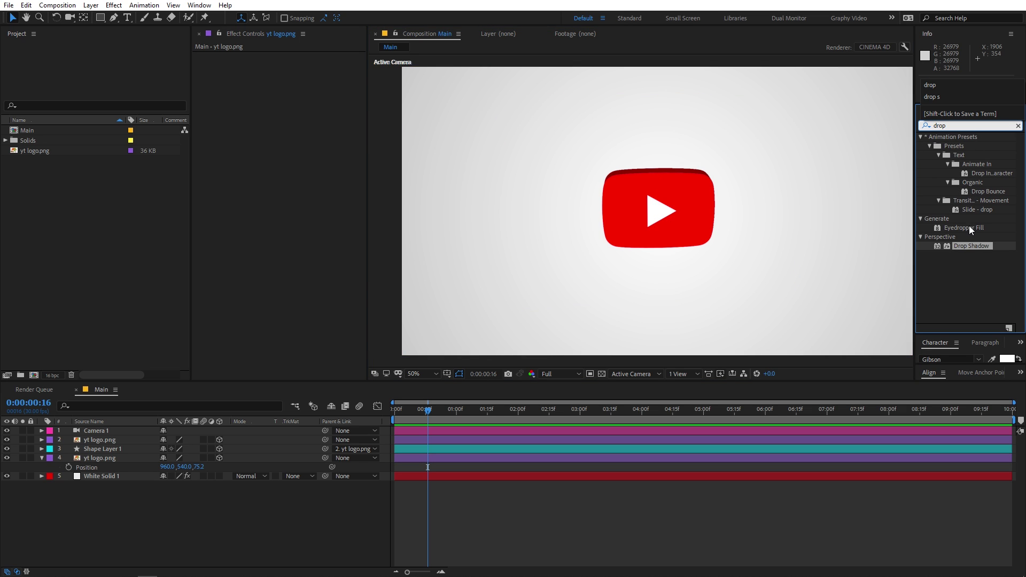
left_click_drag(968, 245, 97, 462)
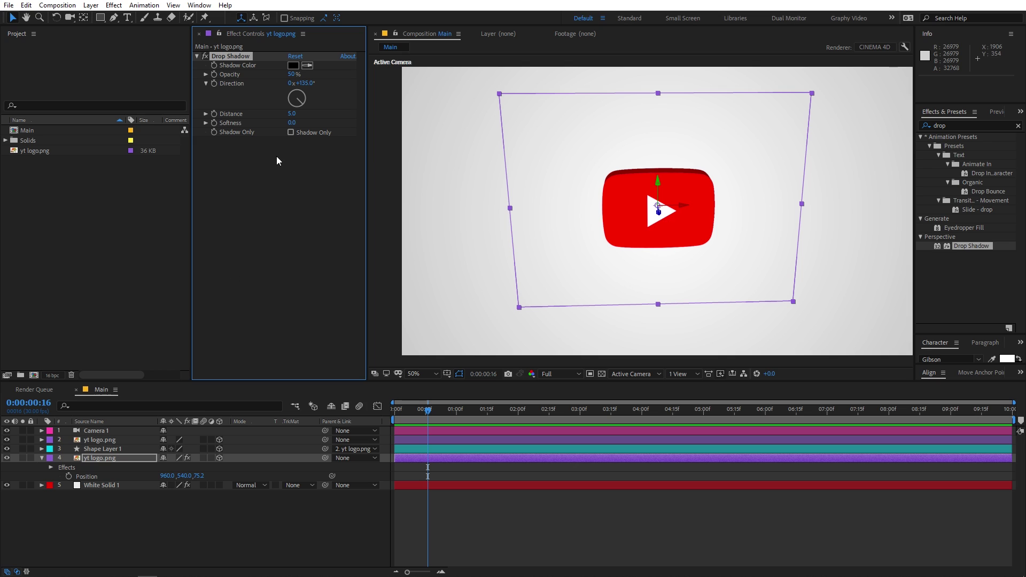
left_click_drag(301, 124, 366, 129)
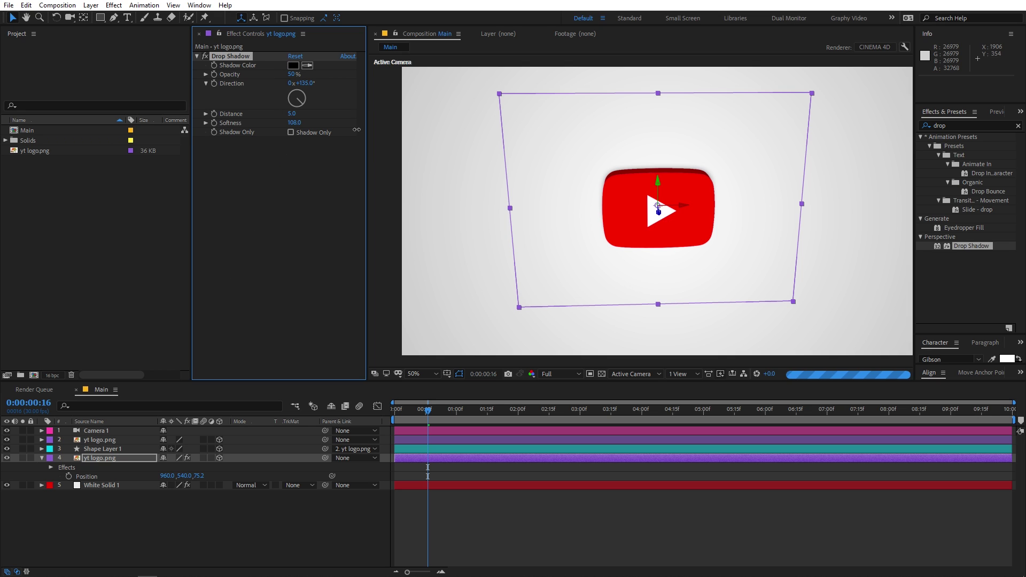
scroll(646, 185, "up", 2)
left_click_drag(644, 150, 652, 171)
key("v")
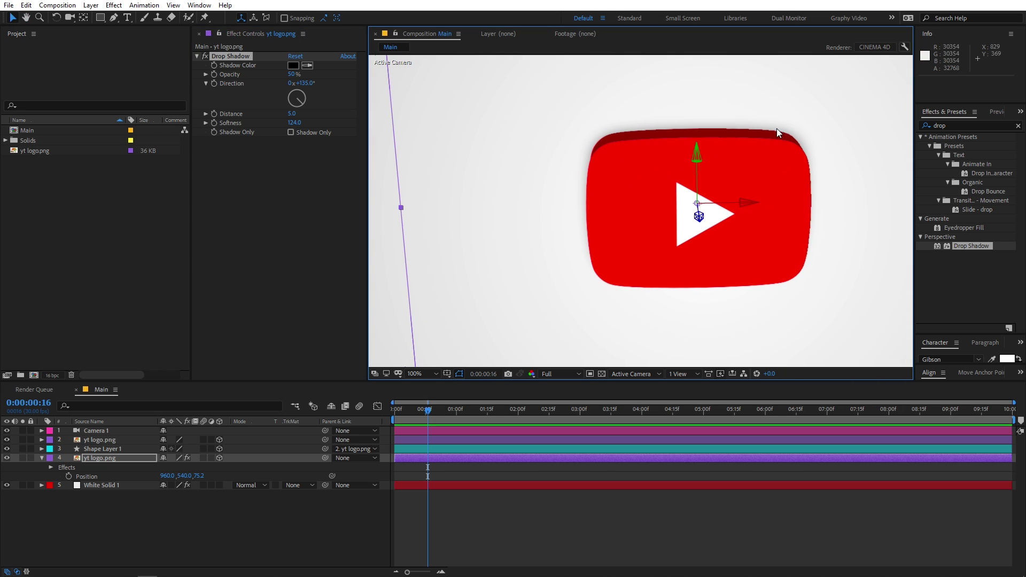
scroll(660, 188, "down", 2)
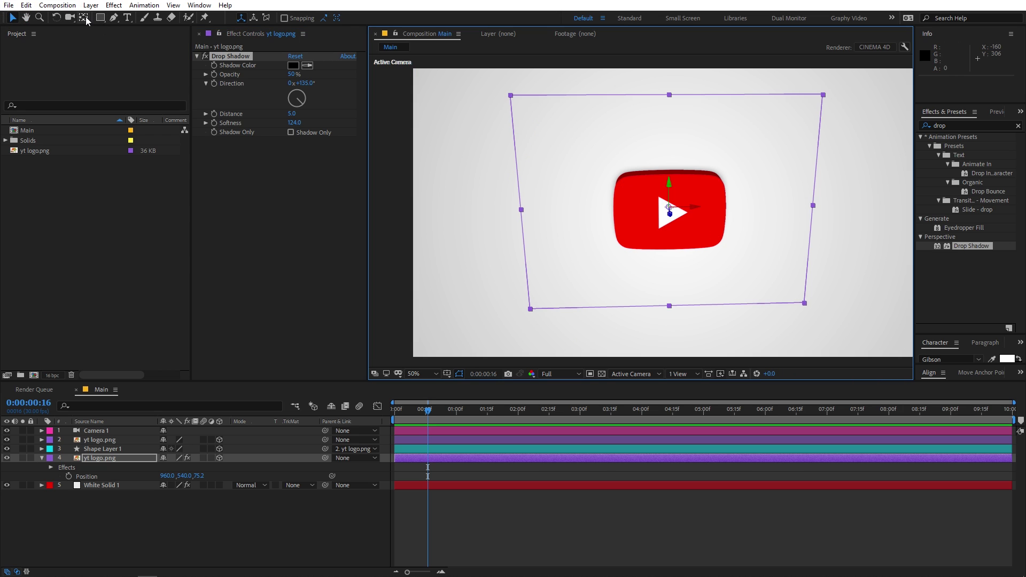
Step: With the logo seen at an angle, set the drop shadow's opacity to 83%, distance to 20 and softness to 140, and deselect the layer
left_click(70, 17)
left_click_drag(692, 203, 688, 184)
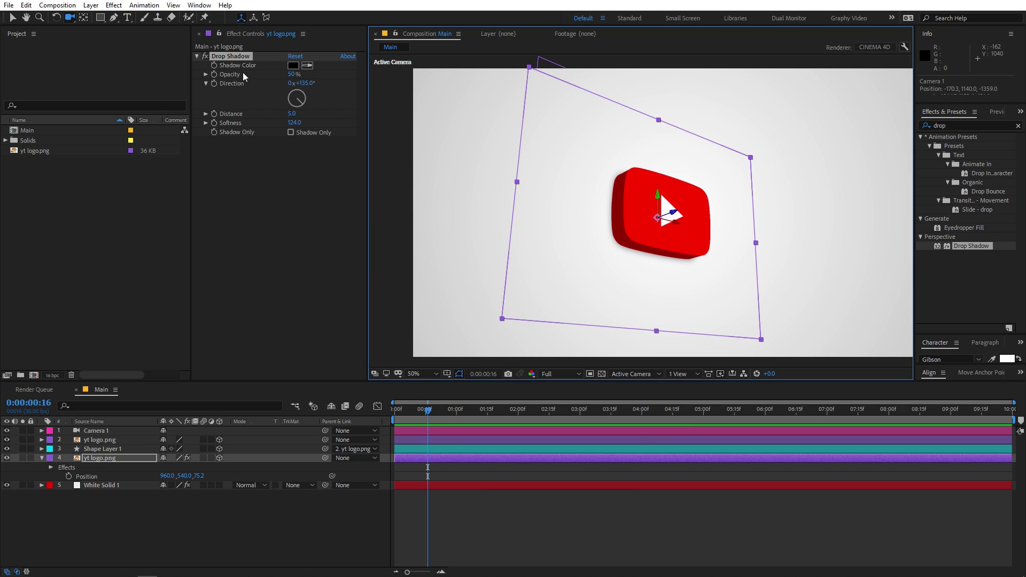
left_click(230, 57)
mouse_move(295, 77)
left_mouse_down()
mouse_move(346, 88)
mouse_move(288, 75)
left_mouse_up()
key("ctrl+z")
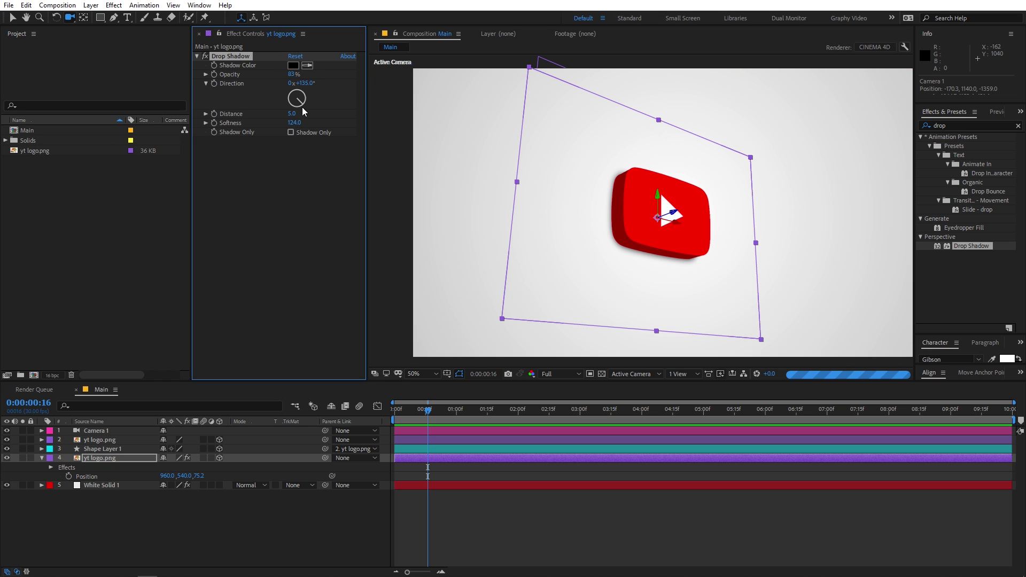
left_click_drag(298, 126, 305, 113)
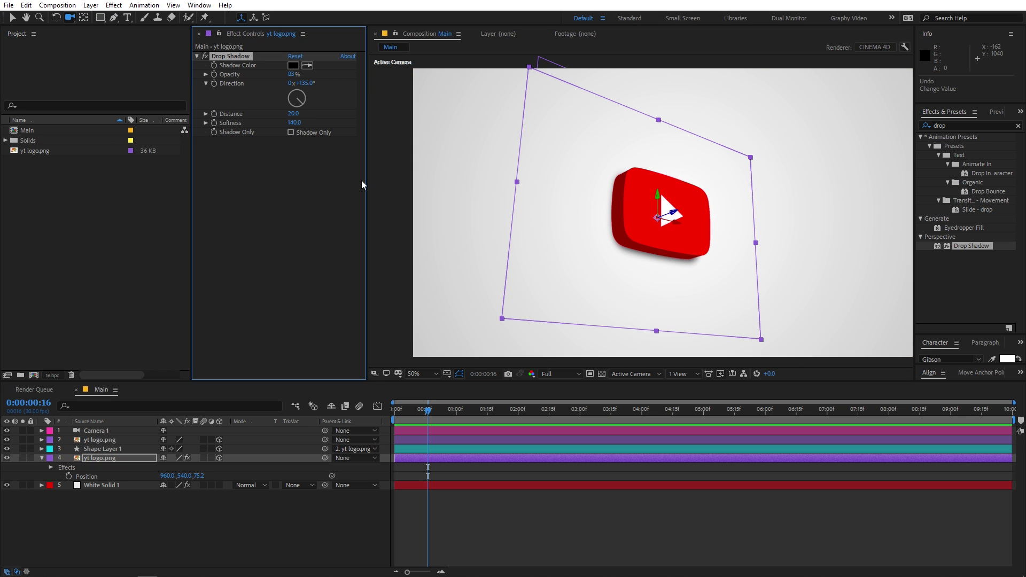
left_click(611, 489)
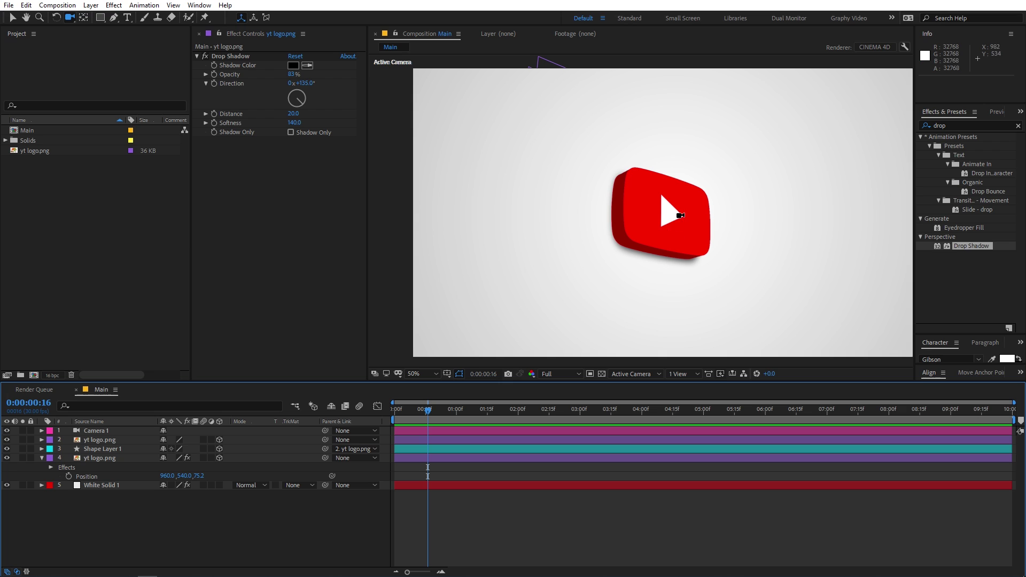
Step: Orbit the camera back towards a frontal view of the logo, and delete Camera 1
left_click(641, 228)
left_click_drag(641, 227, 639, 228)
key("F2")
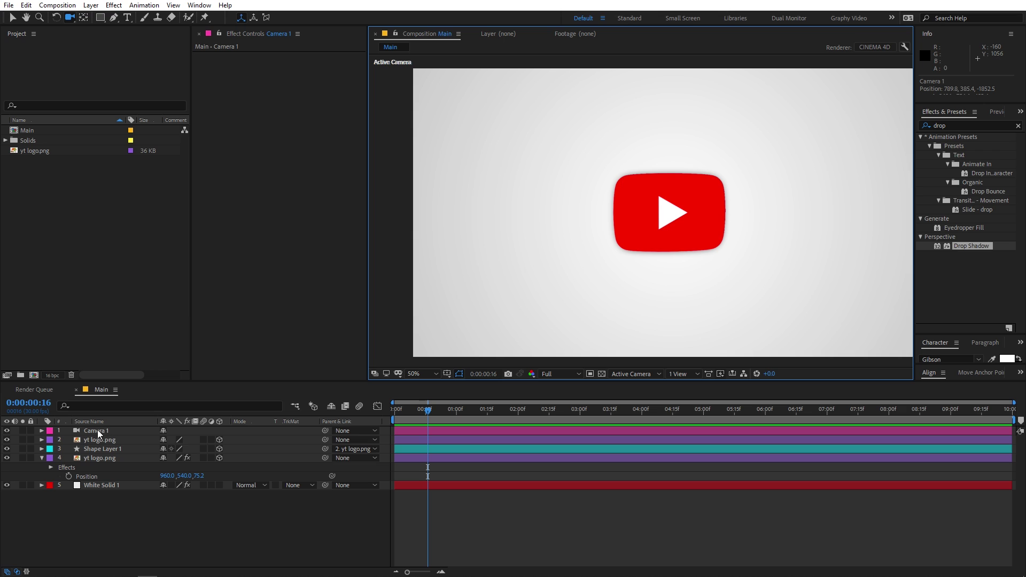
left_click(97, 429)
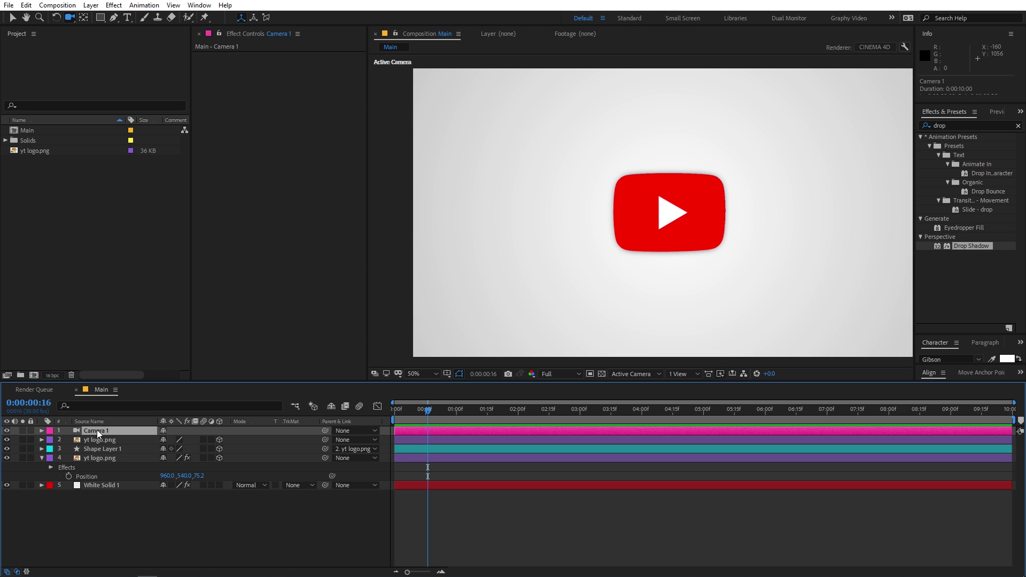
key("Delete")
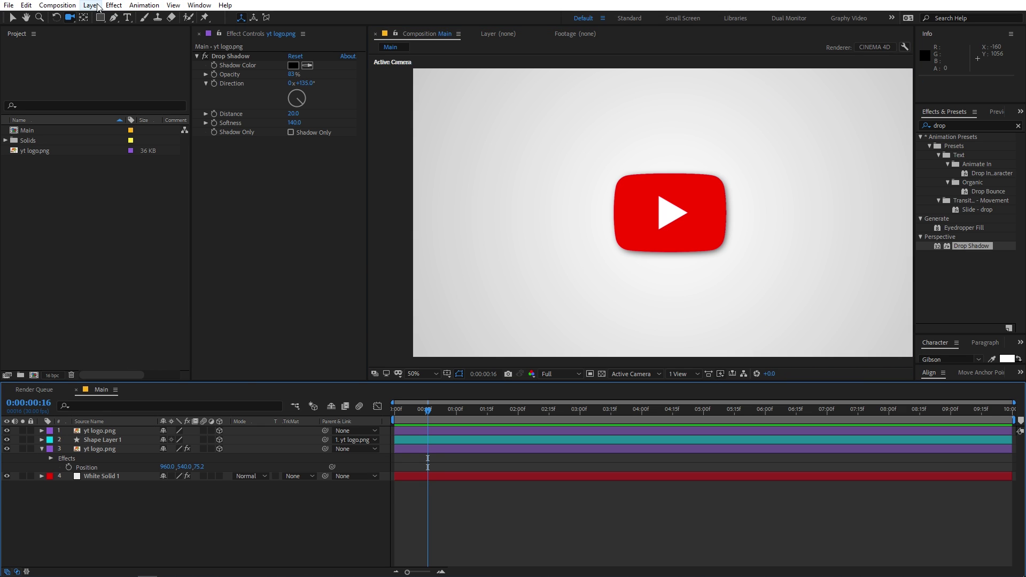
Step: Create a new two-node camera named Camera 1 with the 35mm preset and deselect it
left_click(91, 6)
mouse_move(102, 25)
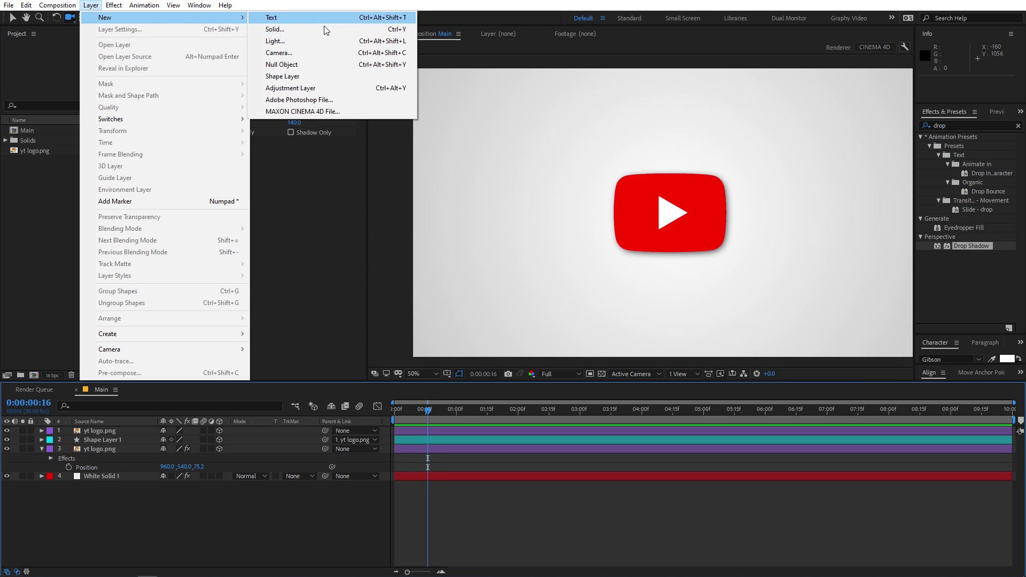
left_click(282, 56)
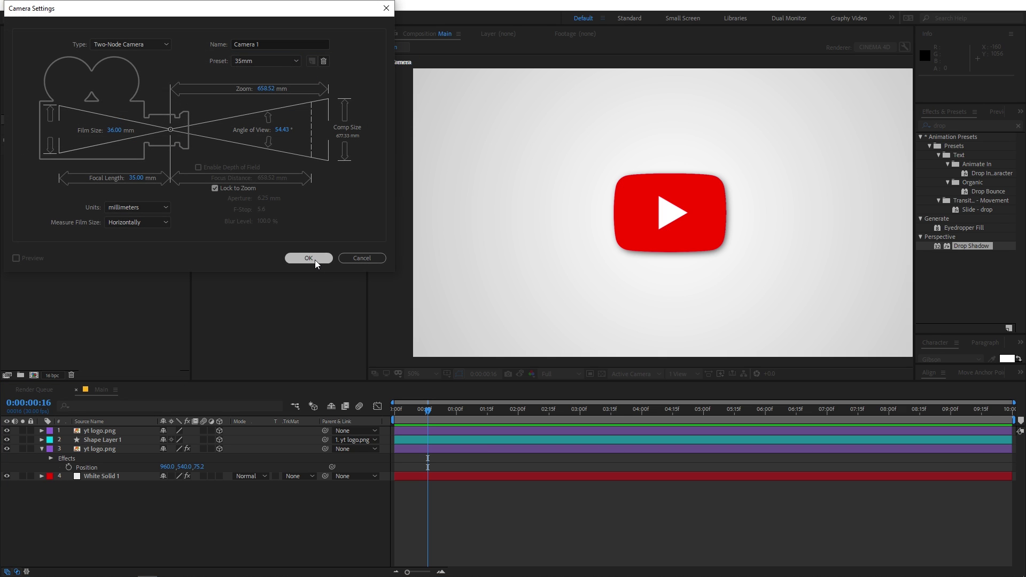
left_click(314, 259)
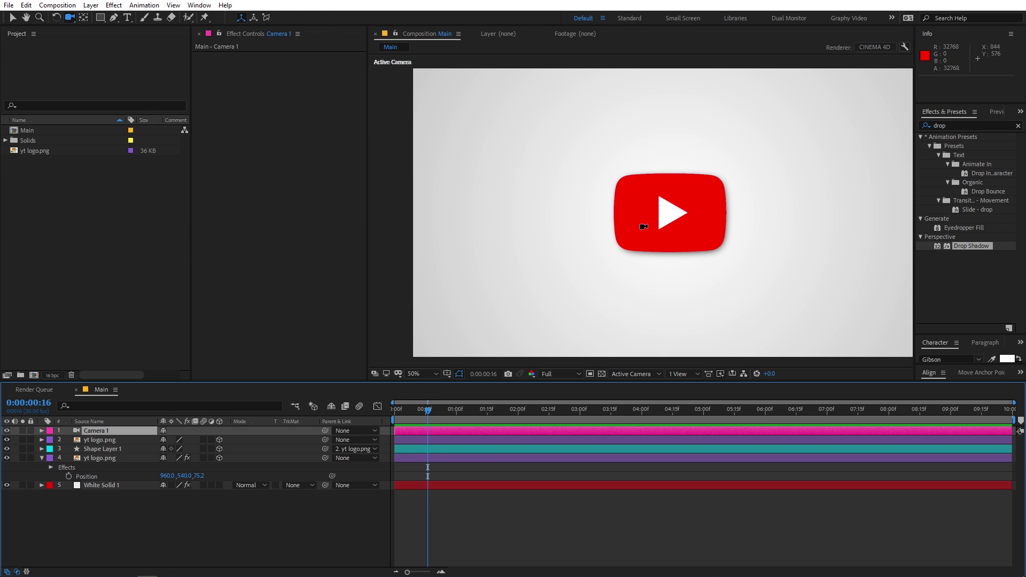
key("F2")
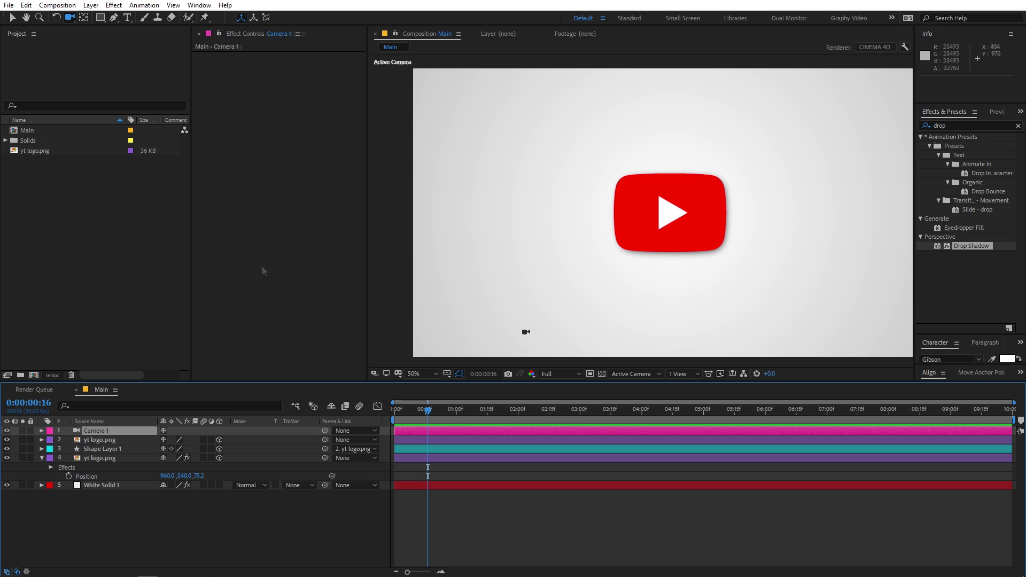
Step: Add a Position keyframe to Camera 1 for the frontal view and move it to 0:00:02:00
left_click(104, 430)
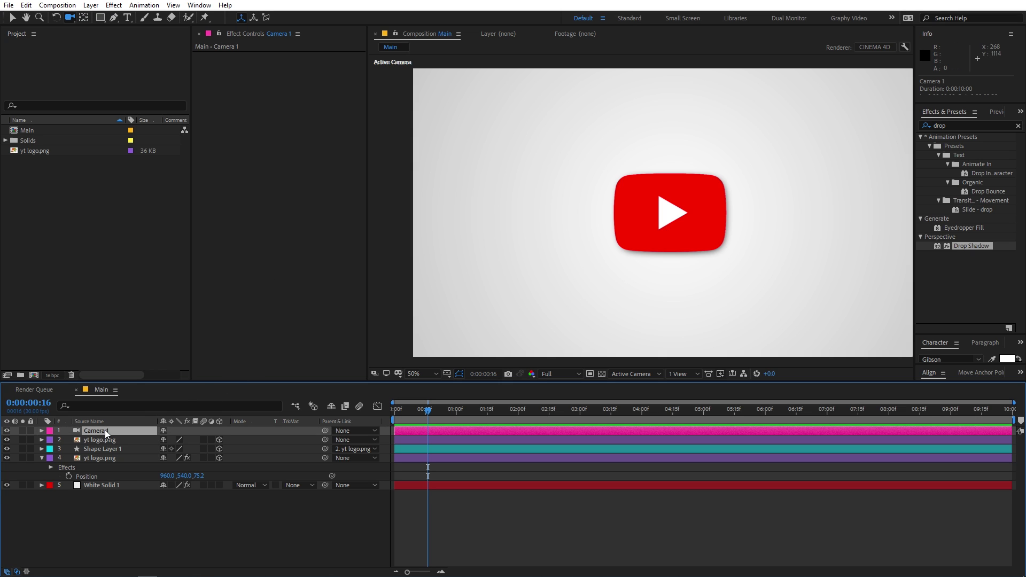
key("p")
left_click(69, 439)
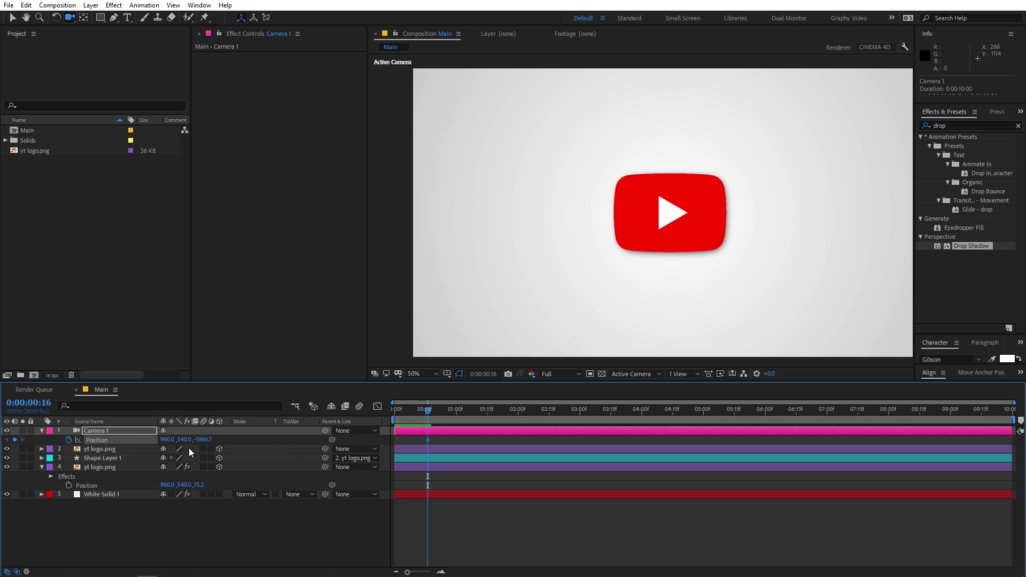
left_click_drag(428, 439, 518, 439)
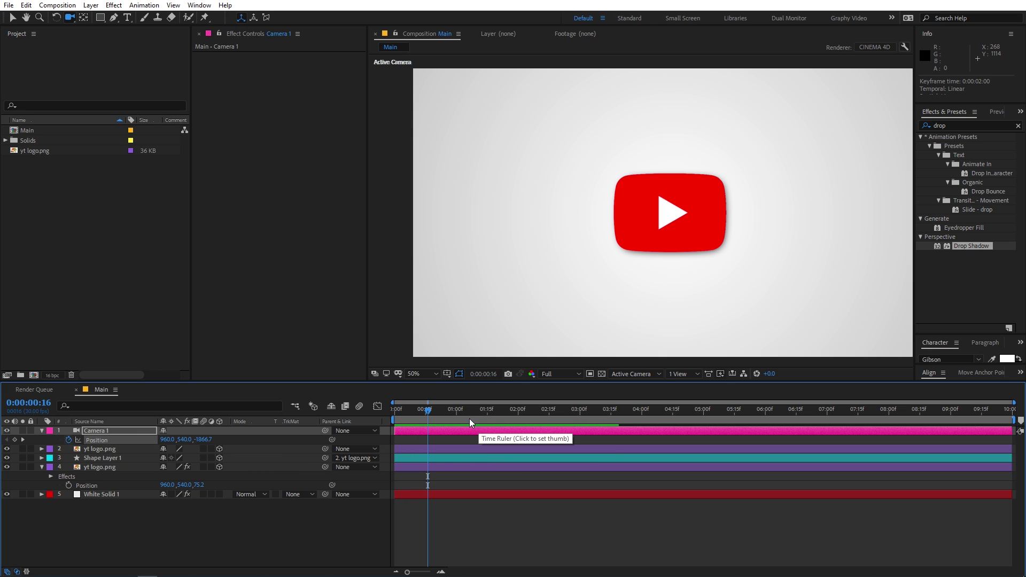
Step: At 0:00:00:00, orbit Camera 1 to a position of about -283, 1570, -937 for the starting keyframe, and preview the camera move
key("Home")
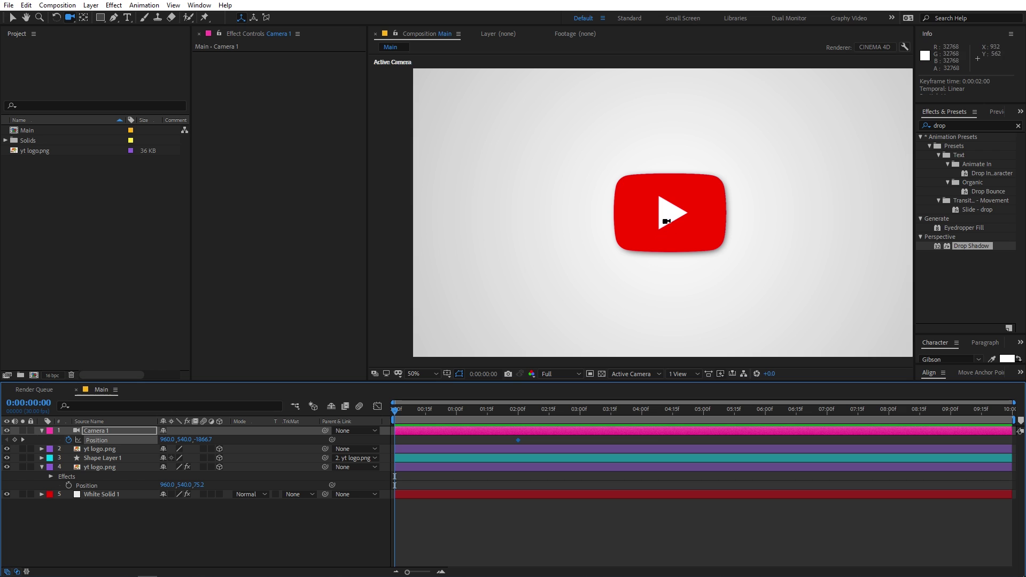
mouse_move(649, 269)
left_mouse_down()
mouse_move(700, 211)
mouse_move(712, 177)
mouse_move(675, 197)
mouse_move(695, 225)
mouse_move(511, 263)
mouse_move(628, 248)
mouse_move(628, 198)
mouse_move(676, 204)
left_mouse_up()
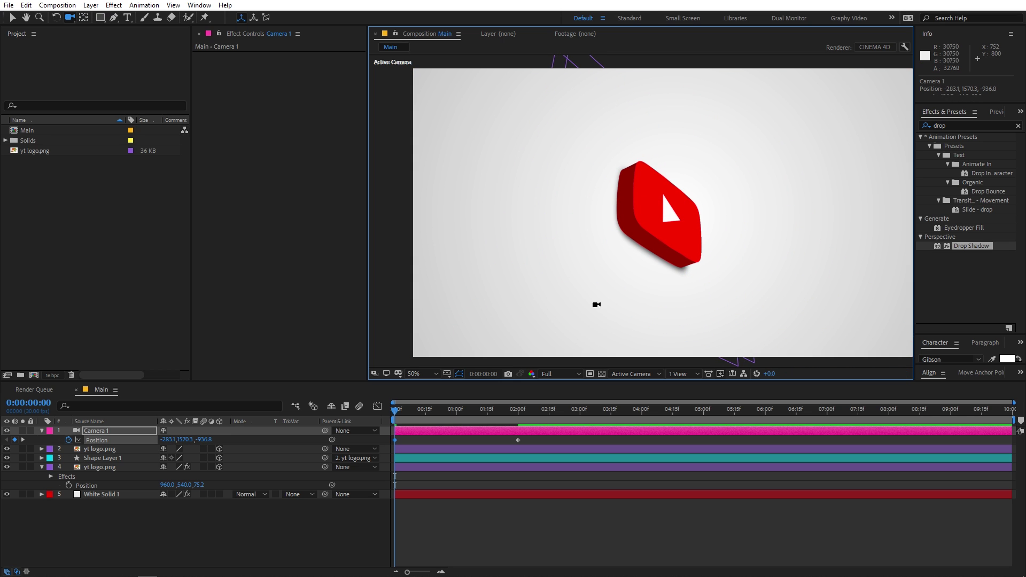
key("space")
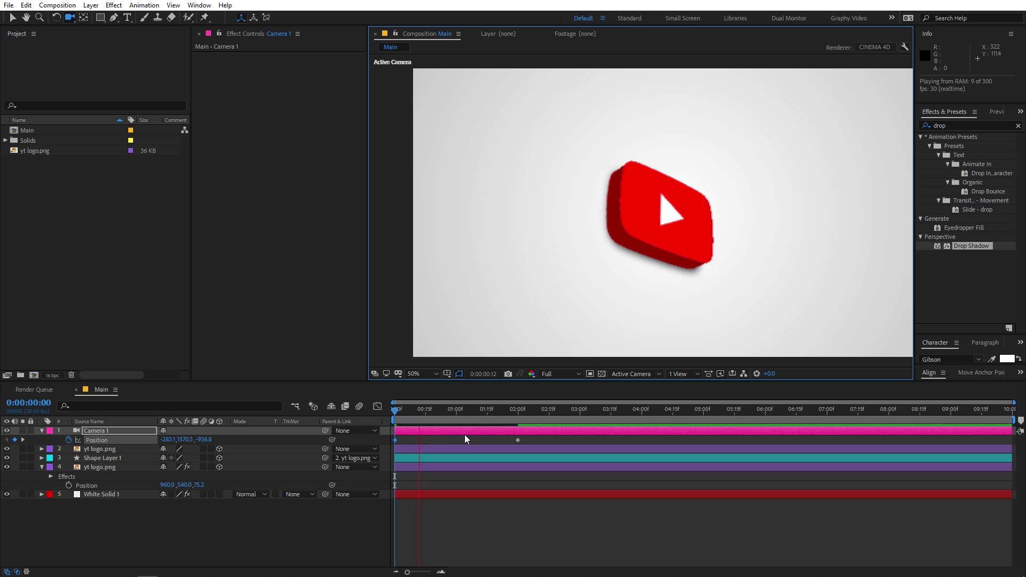
left_click_drag(446, 413, 516, 413)
key("Home")
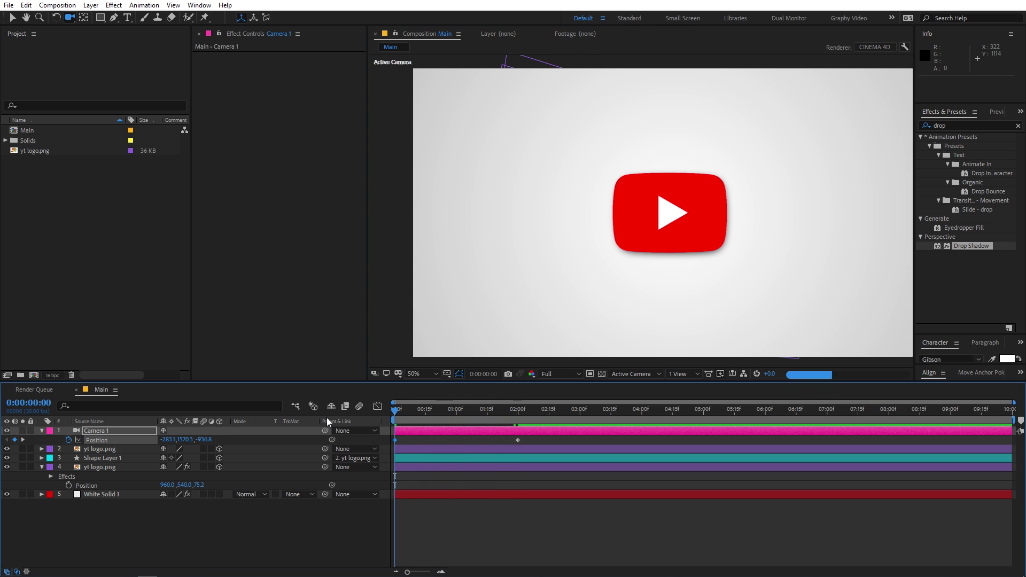
Step: Apply Easy Ease to both of Camera 1's Position keyframes
left_click_drag(530, 434, 362, 444)
key("F9")
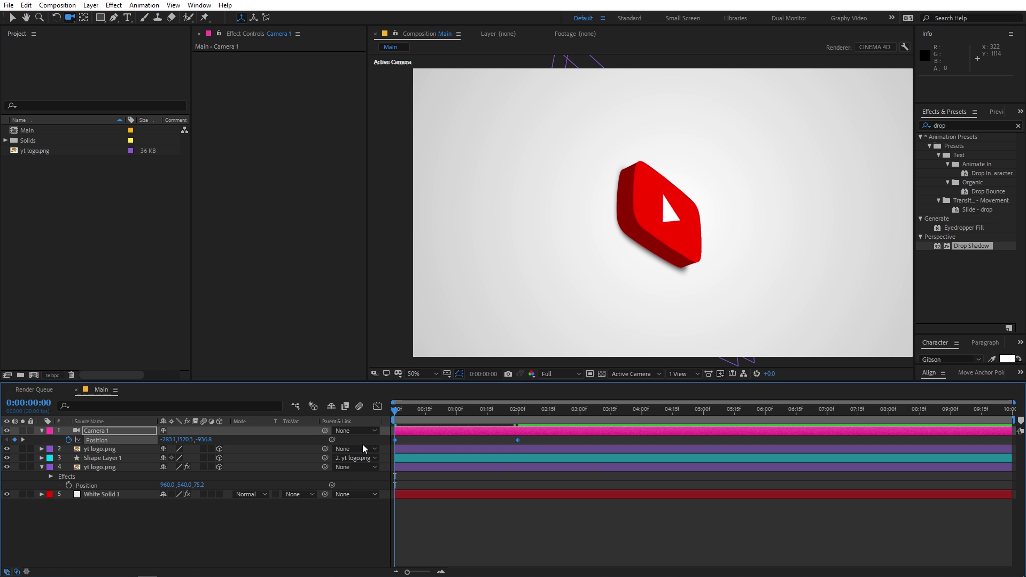
right_click(394, 441)
mouse_move(464, 430)
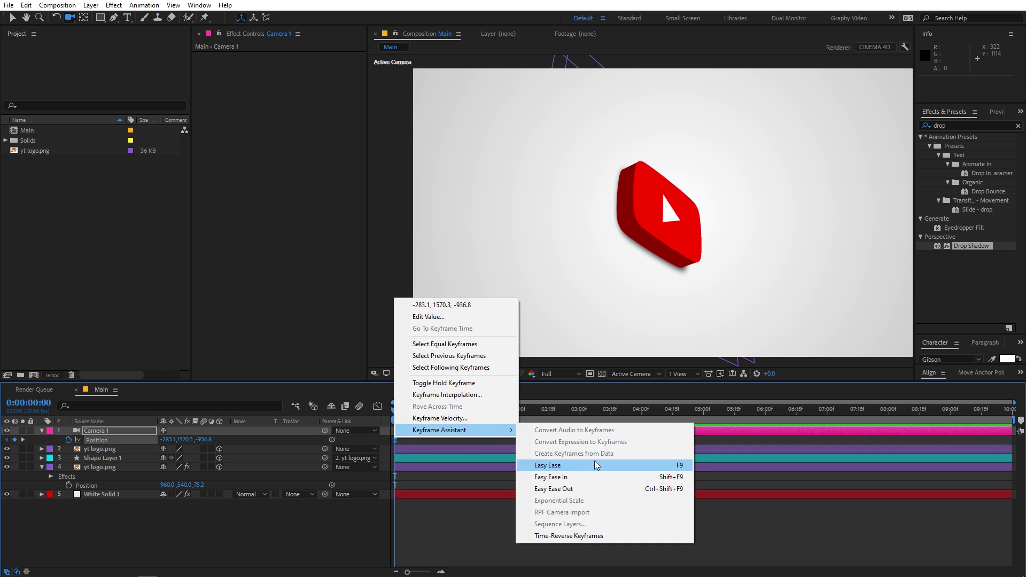
left_click(396, 440)
Step: In the speed graph, extend the last Position keyframe's incoming ease back to about 1 second for an early speed peak, and preview the animation
left_click(376, 406)
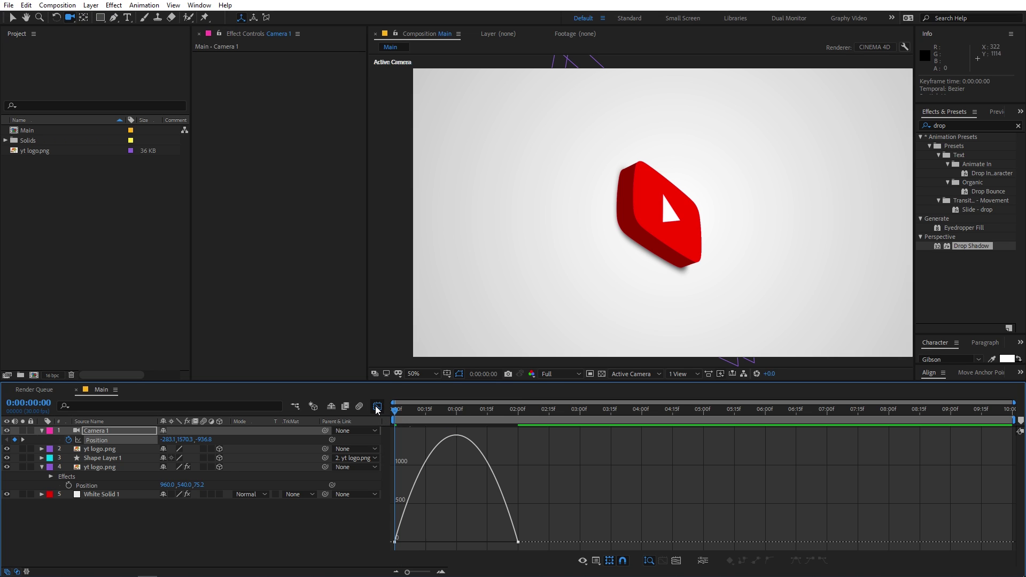
key("ctrl+a")
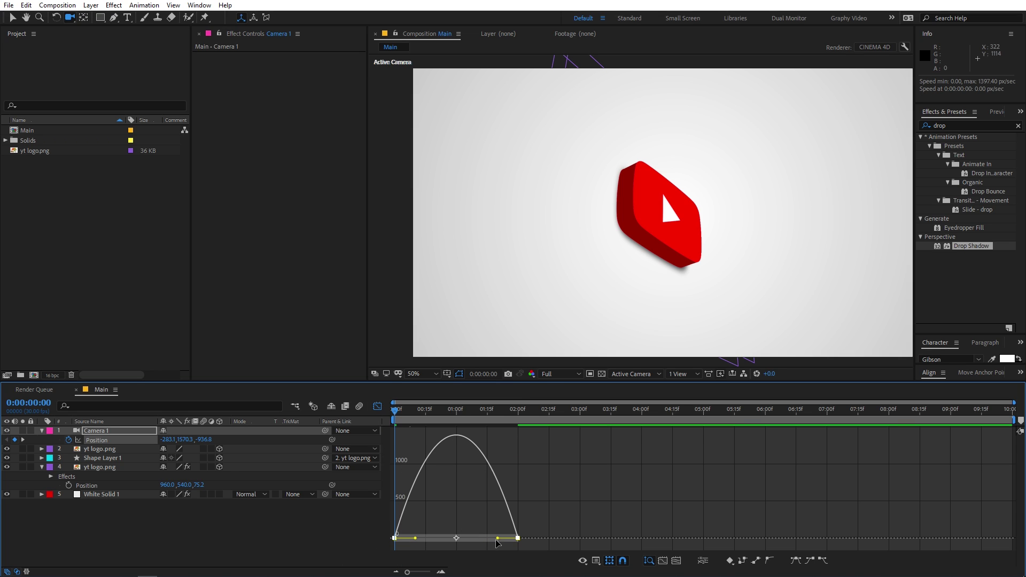
left_click(597, 560)
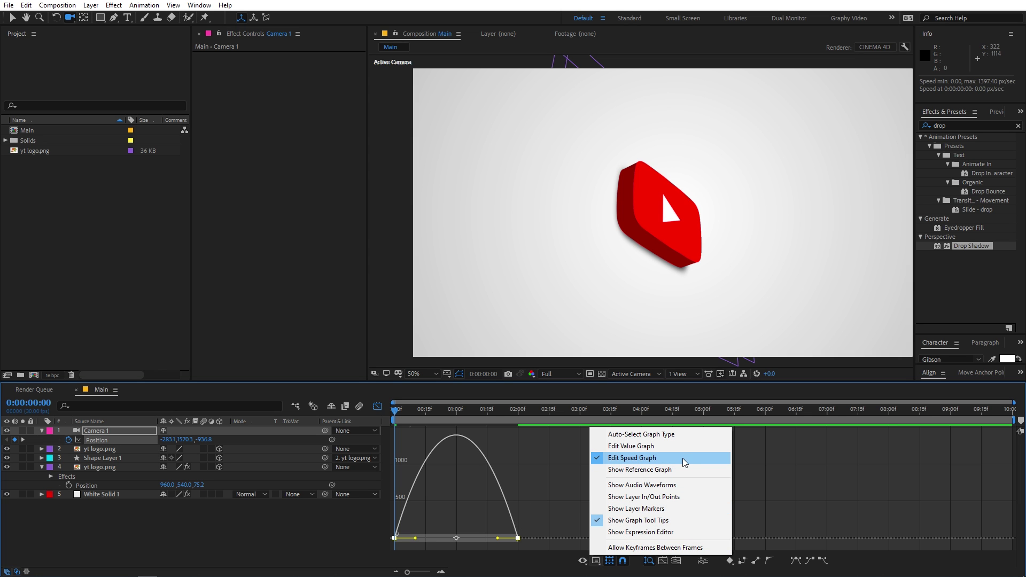
left_click(543, 517)
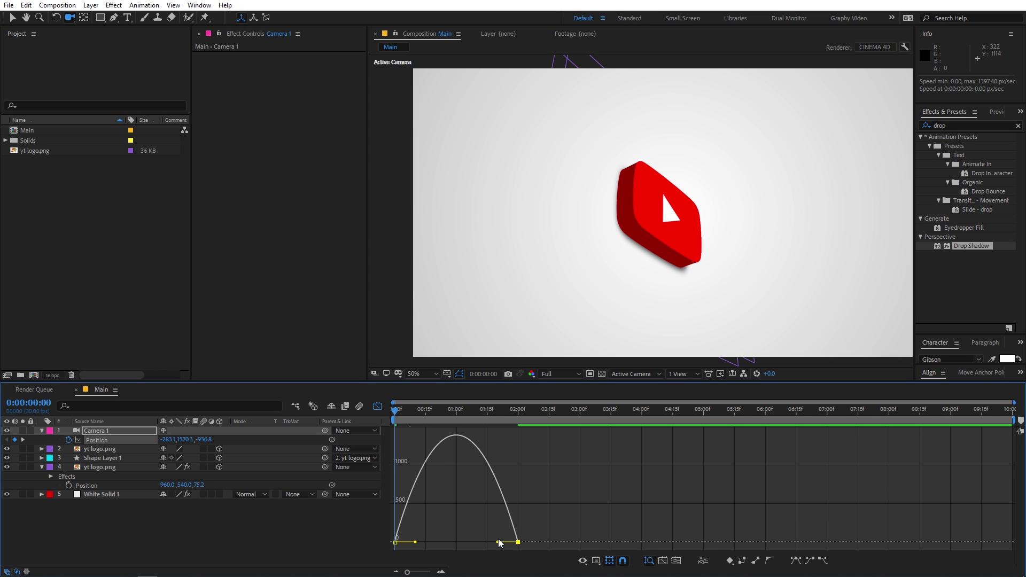
left_click_drag(499, 543, 428, 543)
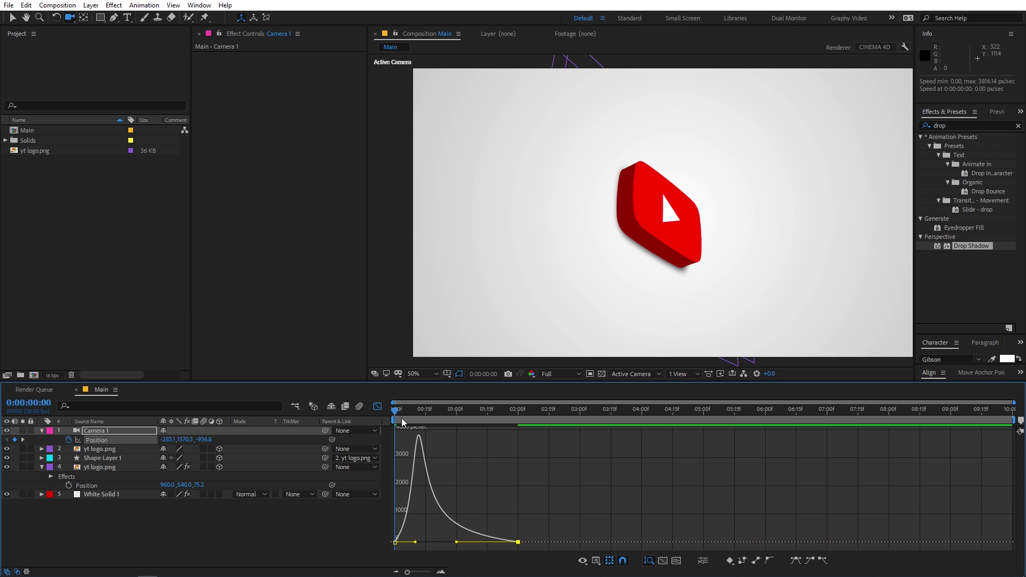
left_click(378, 406)
key("space")
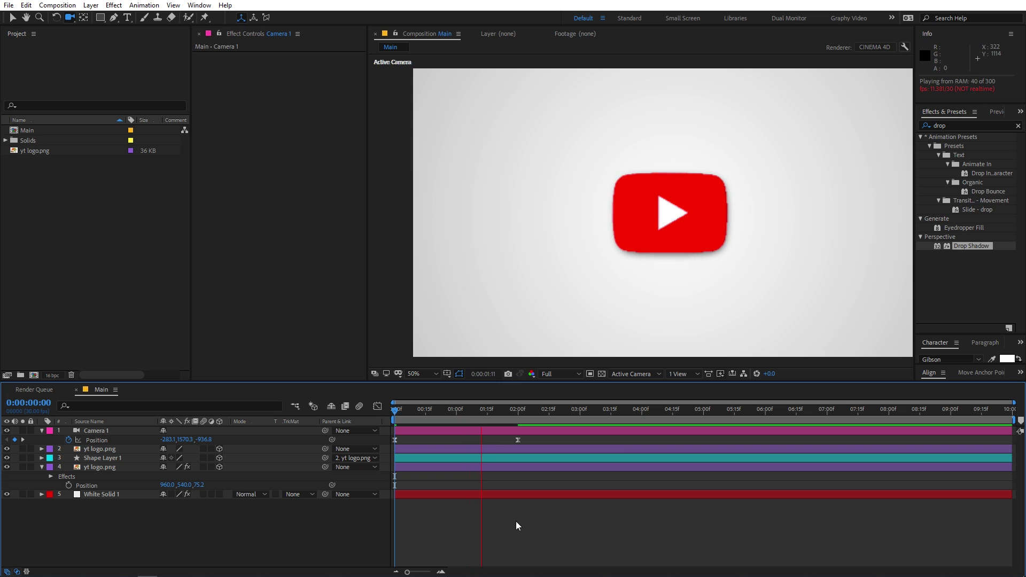
Step: Preview the animation, move to 0:00:01:04 and parent the drop-shadowed yt logo.png on layer 4 to the yt logo.png on layer 2
key("space")
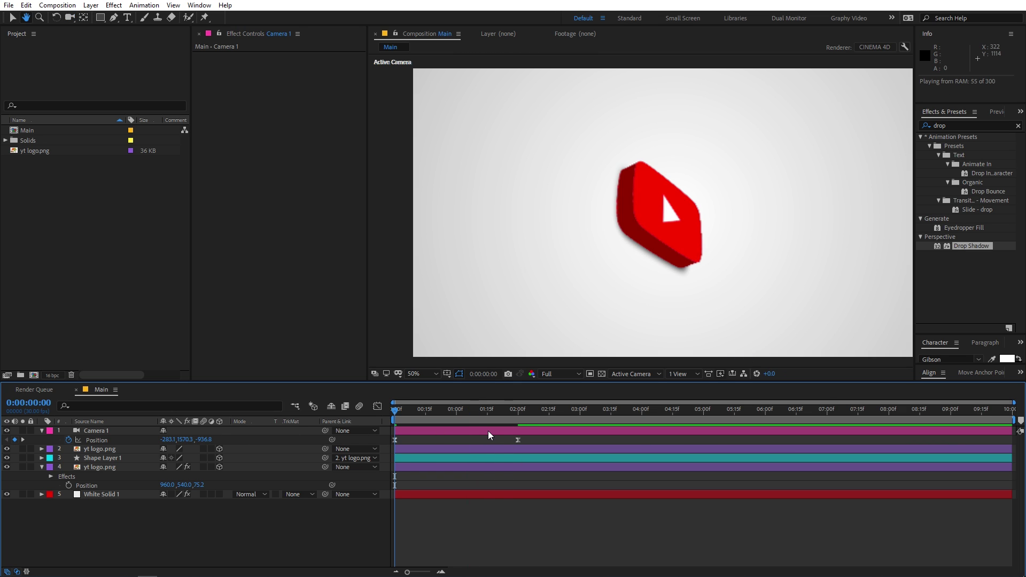
key("space")
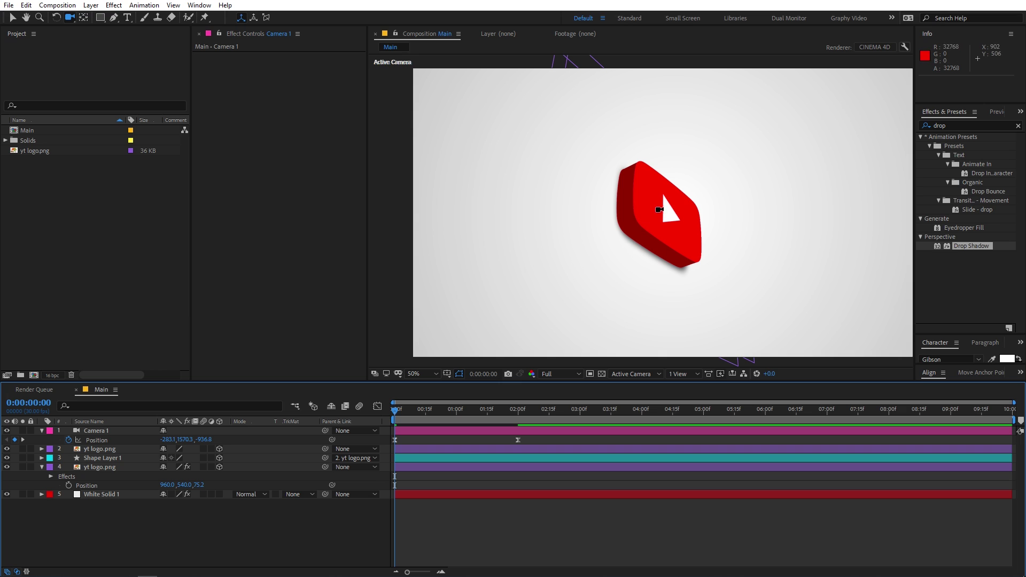
left_click(441, 413)
left_click_drag(457, 420, 464, 420)
left_click(104, 467)
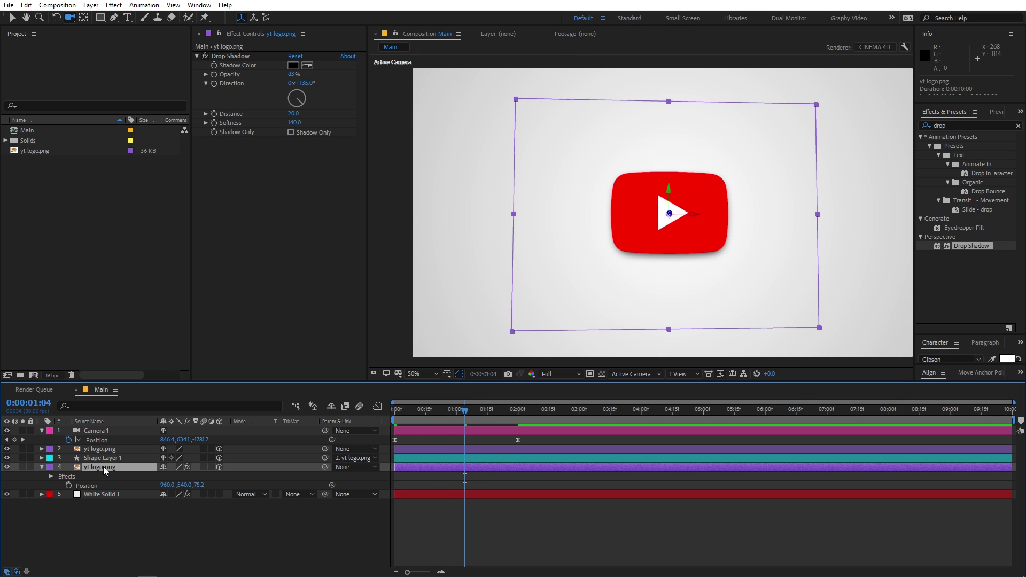
left_click_drag(325, 467, 102, 447)
Step: Add a 50% Scale keyframe to the layer 2 yt logo.png at 0:00:01:04 and set its Scale to 0% at 0:00:00:00
left_click(101, 447)
key("s")
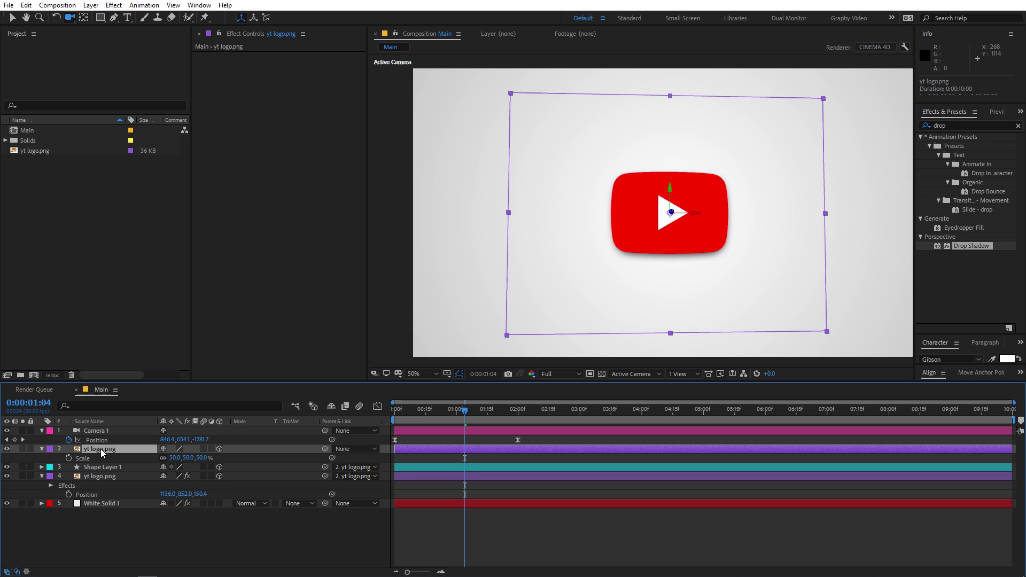
left_click(68, 458)
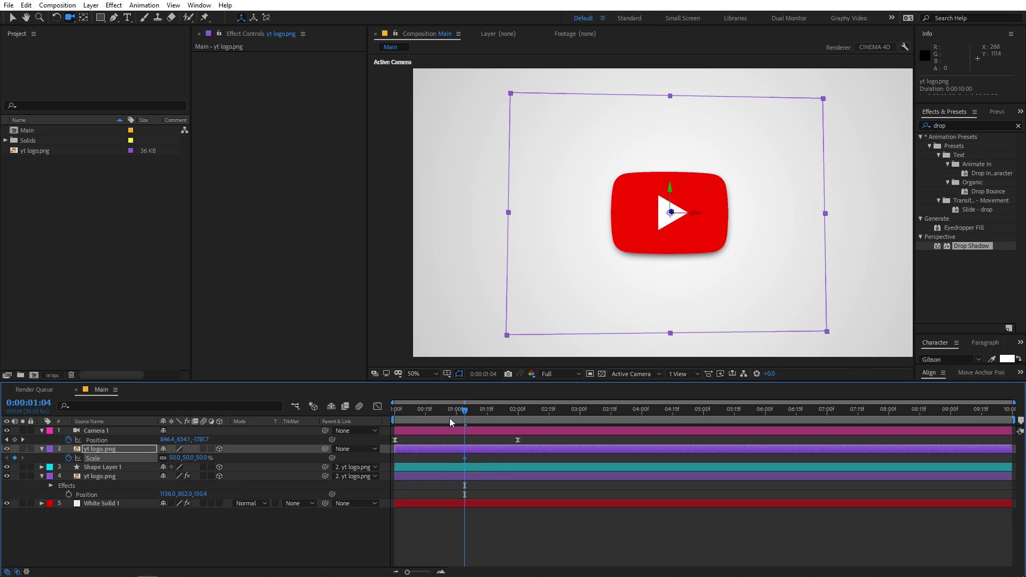
key("Home")
left_click(176, 457)
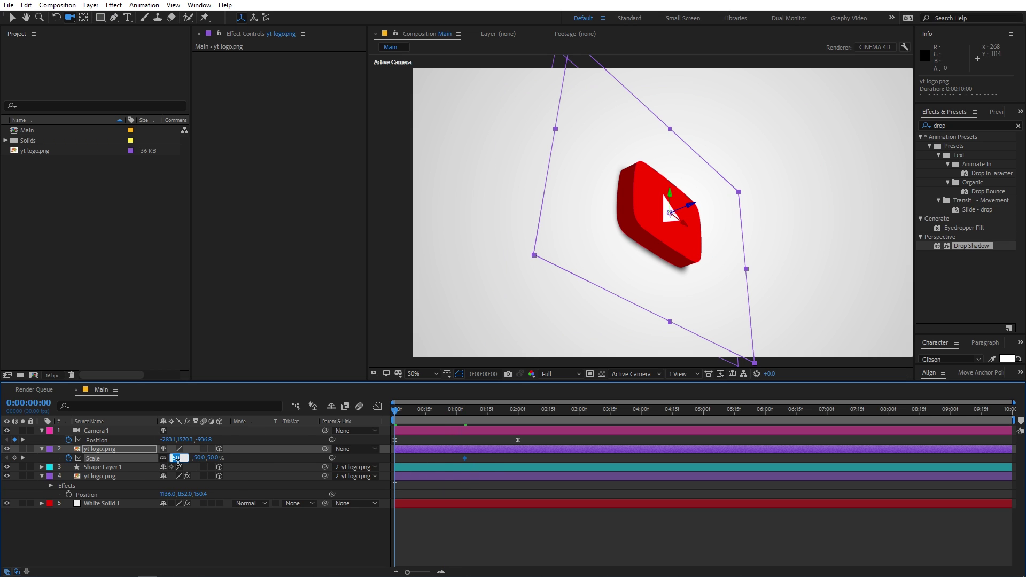
key("Return")
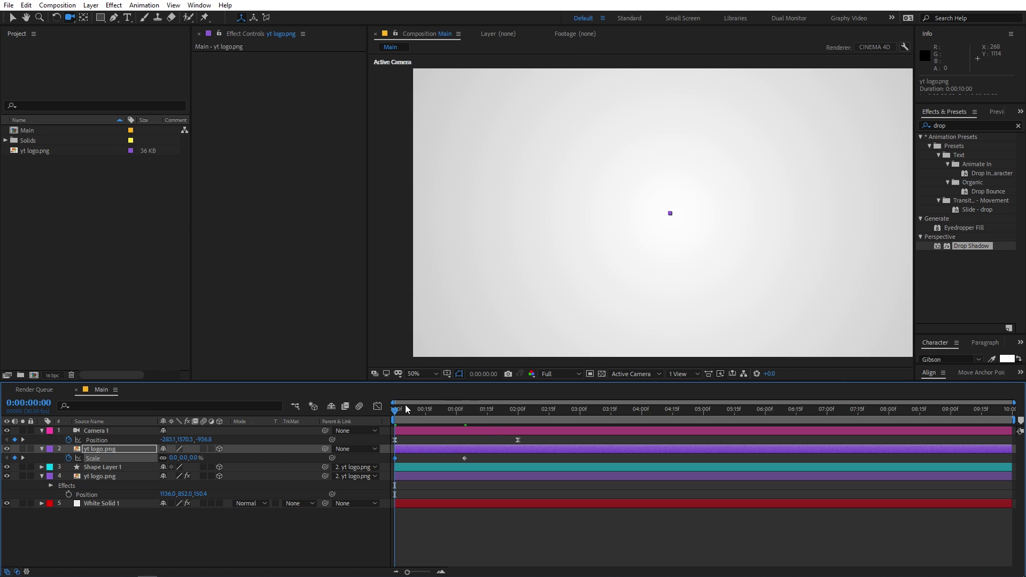
Step: Move the last Scale keyframe to about 0:00:00:14 and ease both Scale keyframes with an early peak in the speed graph
left_click_drag(449, 411, 472, 412)
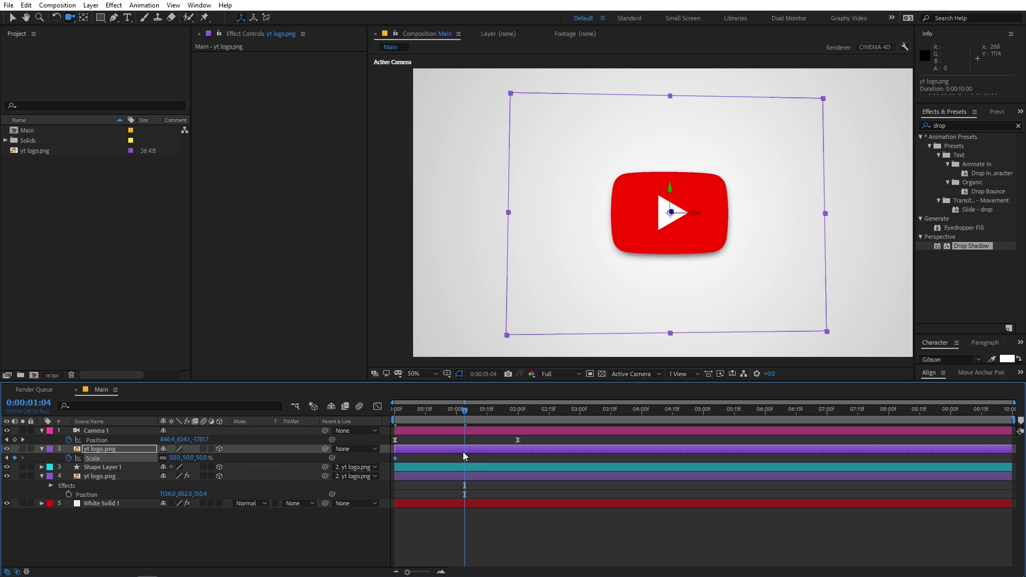
left_click_drag(464, 457, 354, 468)
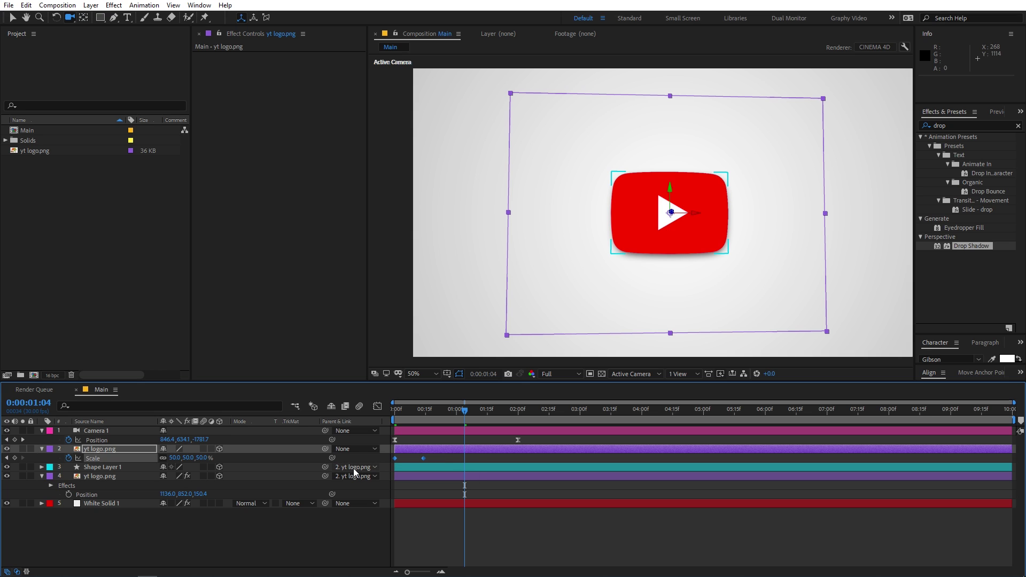
left_click(377, 406)
left_click_drag(420, 539, 402, 540)
left_click(377, 406)
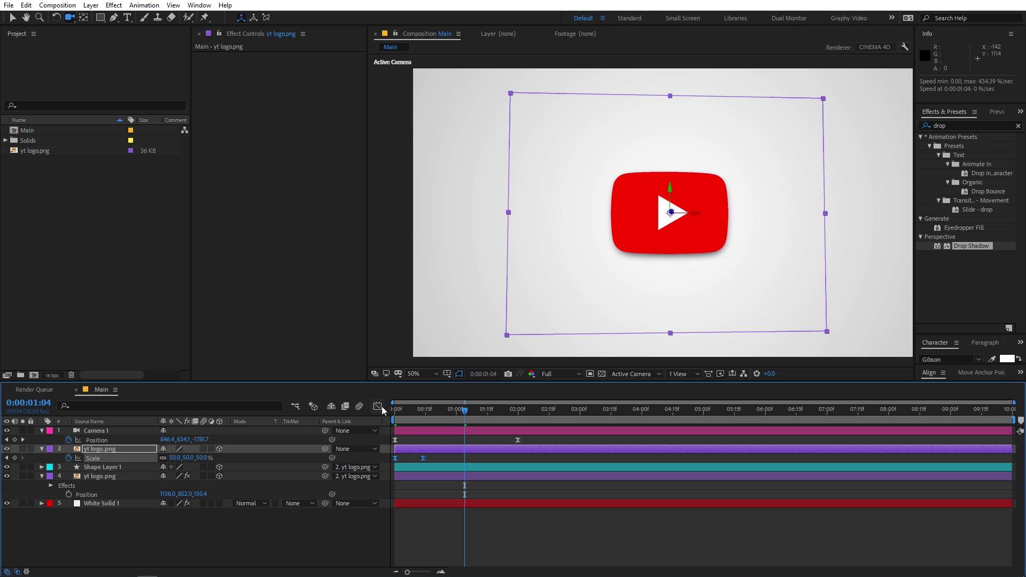
Step: Move the last Scale keyframe to 0:00:00:19 and then to about 0:00:01:00, previewing the animation from the start after each change
key("Home")
left_click_drag(424, 458, 433, 458)
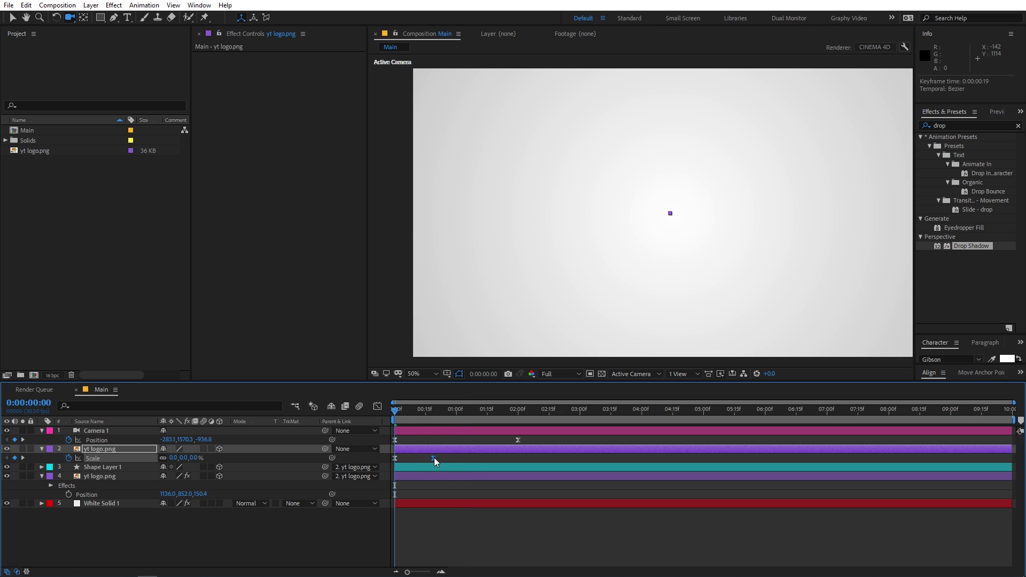
key("space")
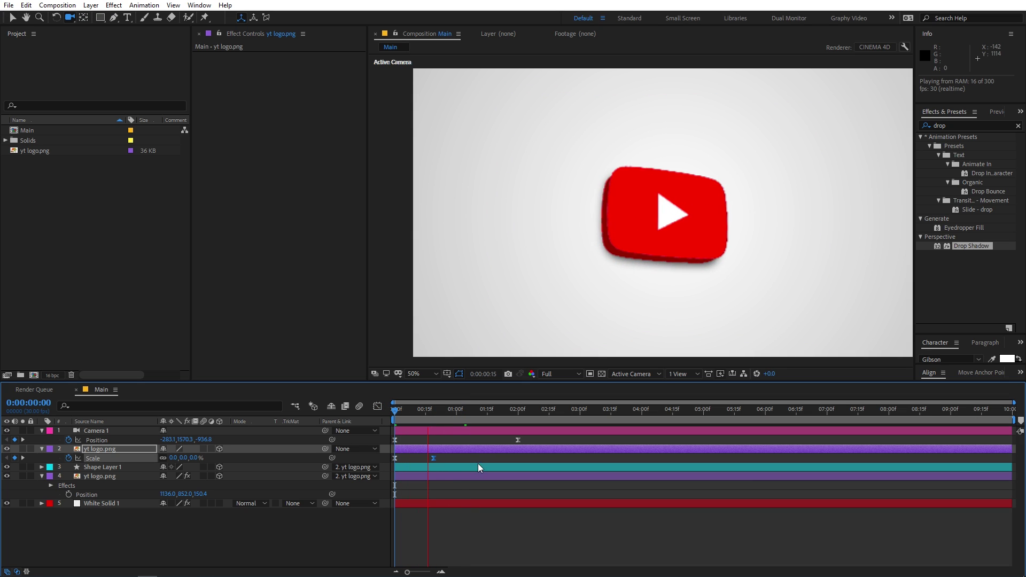
key("space")
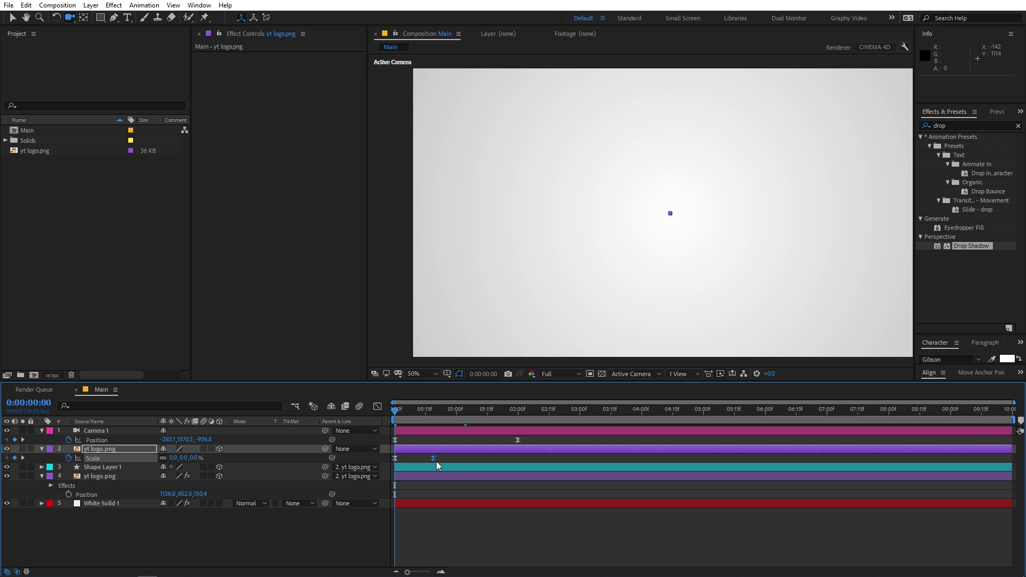
key("space")
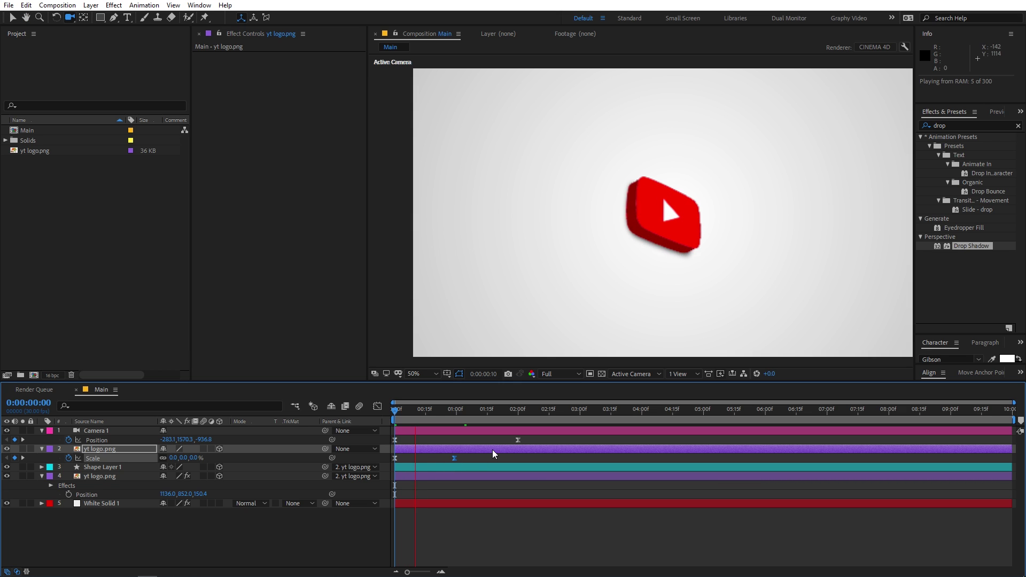
key("space")
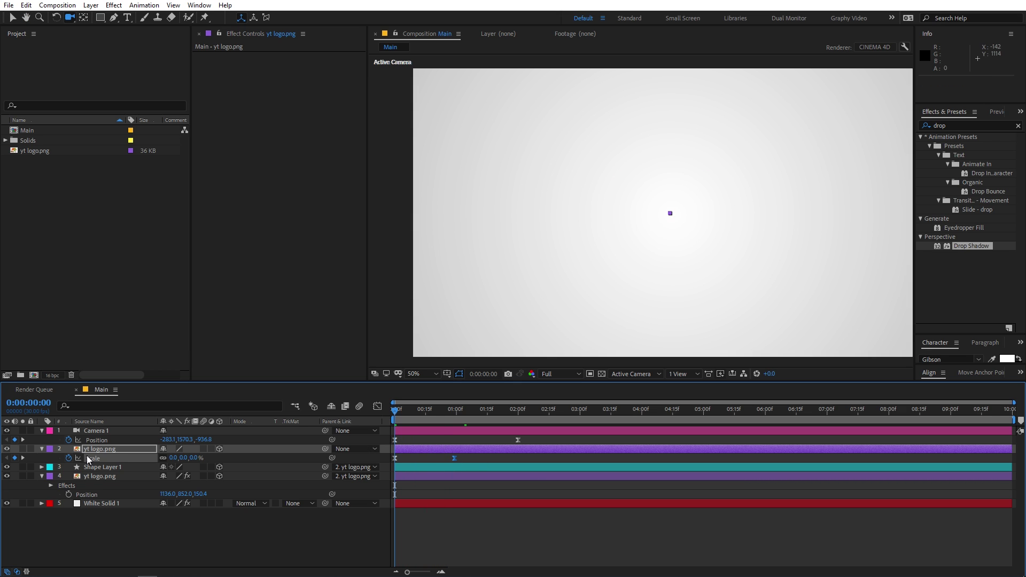
Step: Try animating layer 2's Z Rotation from -51° at 0:00:00:00 to 0° at about 0:00:00:16, with Easy Ease on both keyframes
key("r")
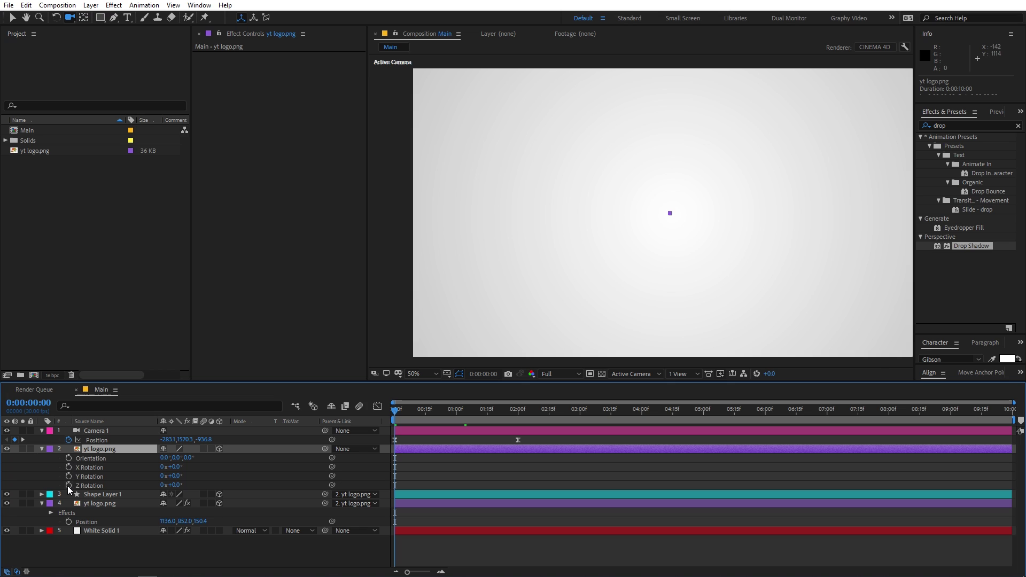
left_click(68, 485)
left_click_drag(435, 488, 429, 487)
left_click_drag(167, 490, 151, 490)
left_click_drag(454, 487, 339, 489)
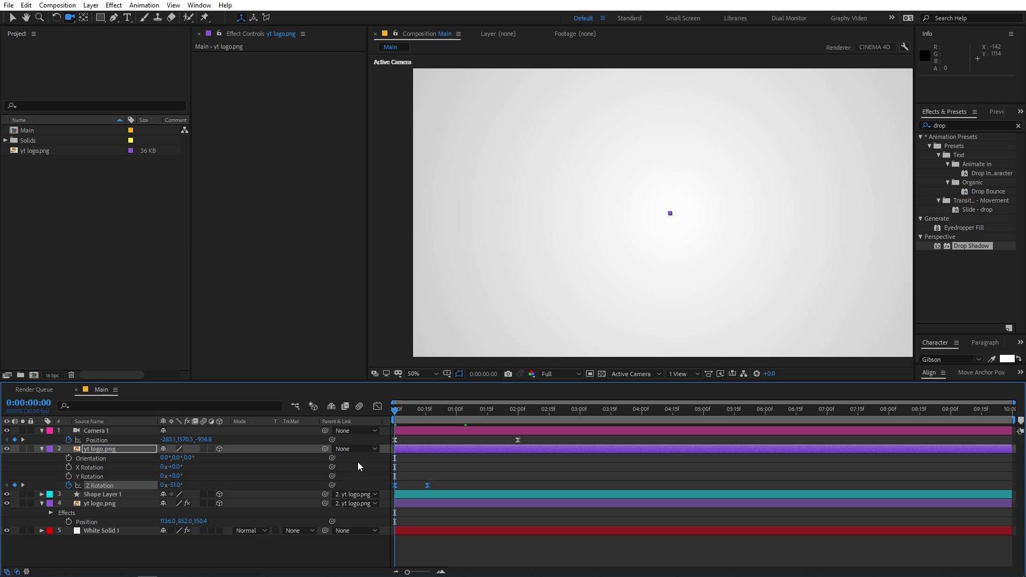
Step: Extend the last Z Rotation keyframe's incoming ease for an early peak in the speed graph, and preview the spin
left_click(377, 407)
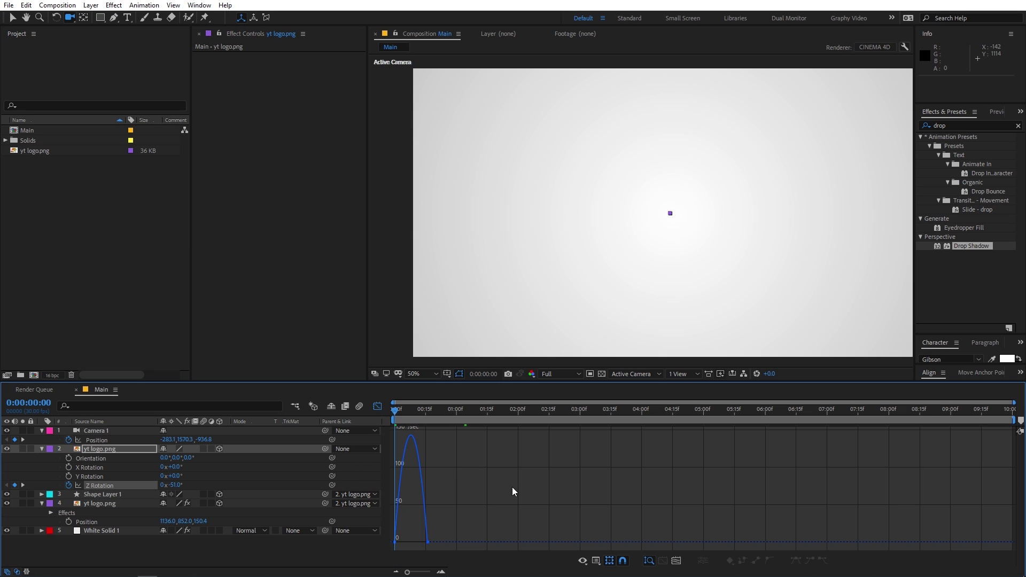
left_click_drag(424, 541, 400, 540)
key("space")
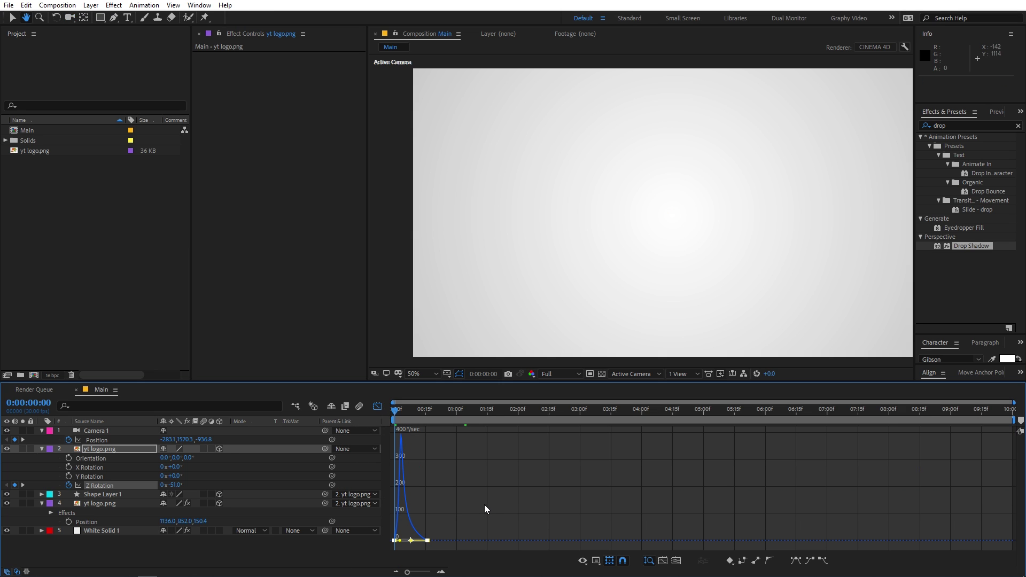
left_click(377, 407)
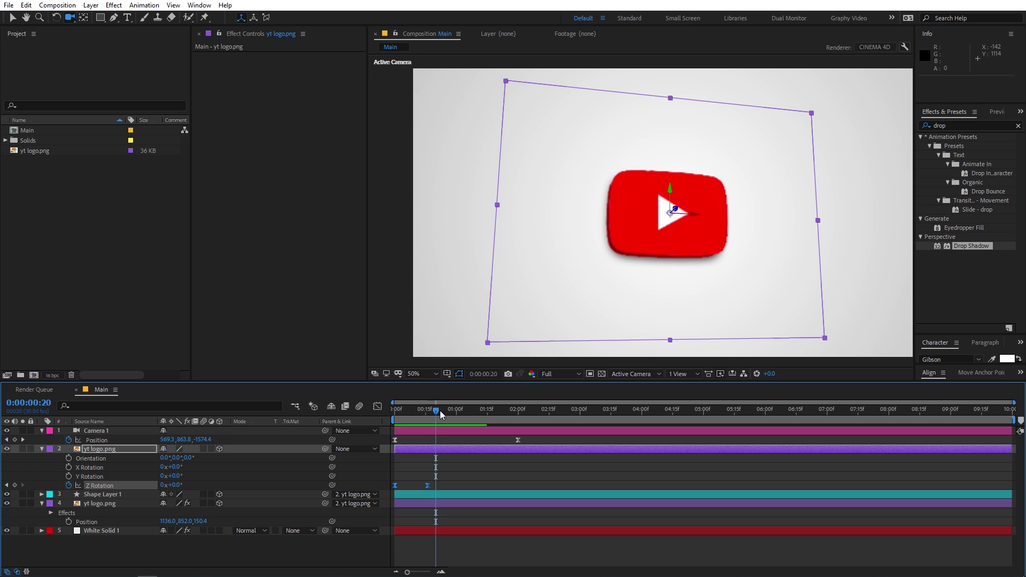
key("space")
Step: Set layer 2's starting Z Rotation keyframe to 167° and preview the stronger spin
left_click(427, 461)
left_click_drag(182, 486, 299, 486)
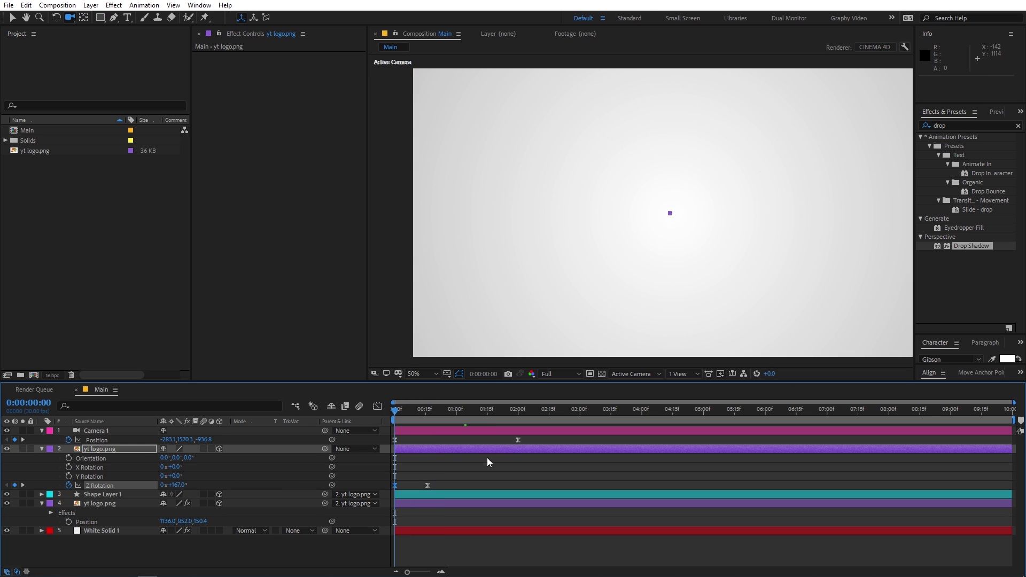
left_click(520, 465)
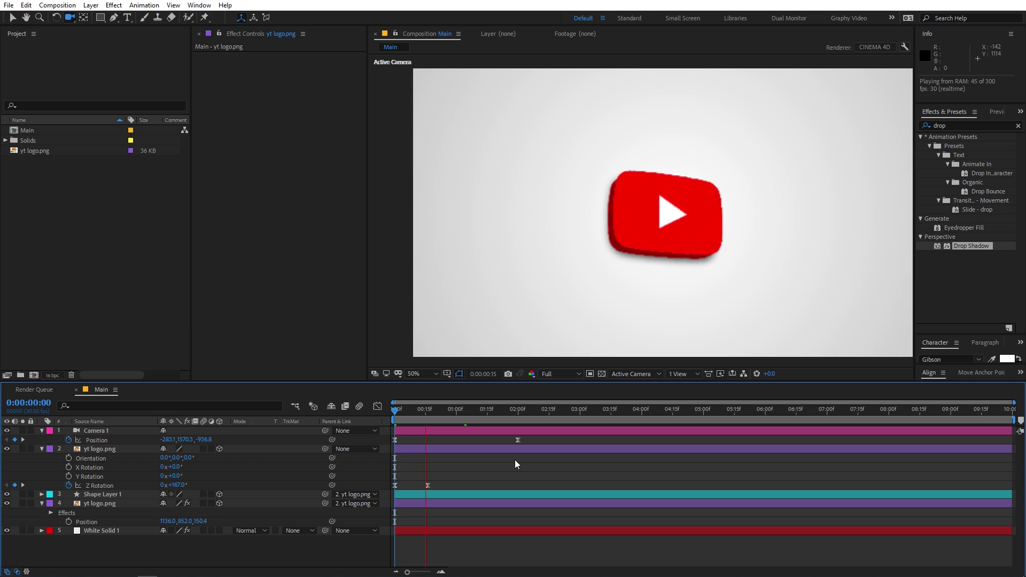
key("space")
key("space")
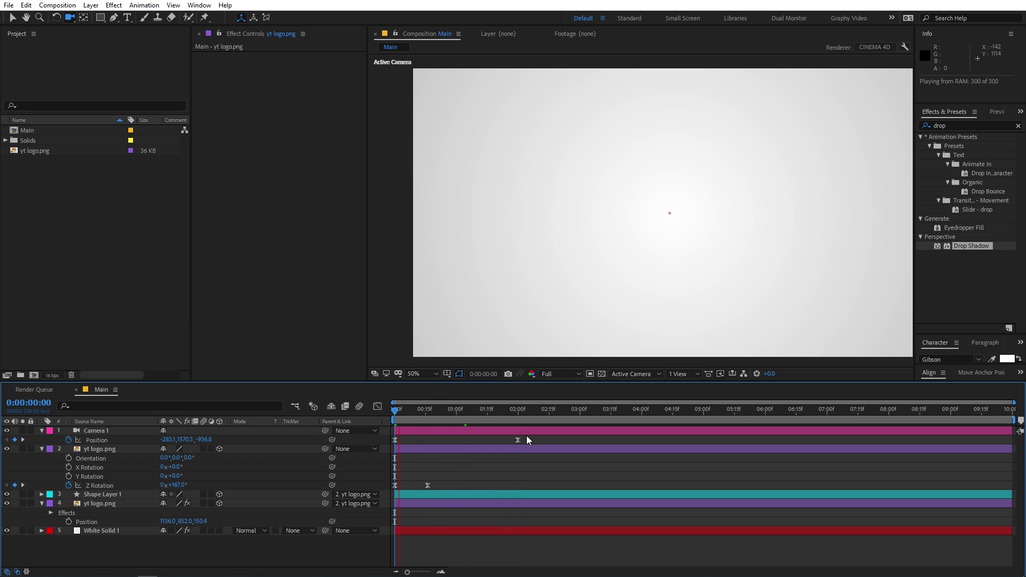
key("space")
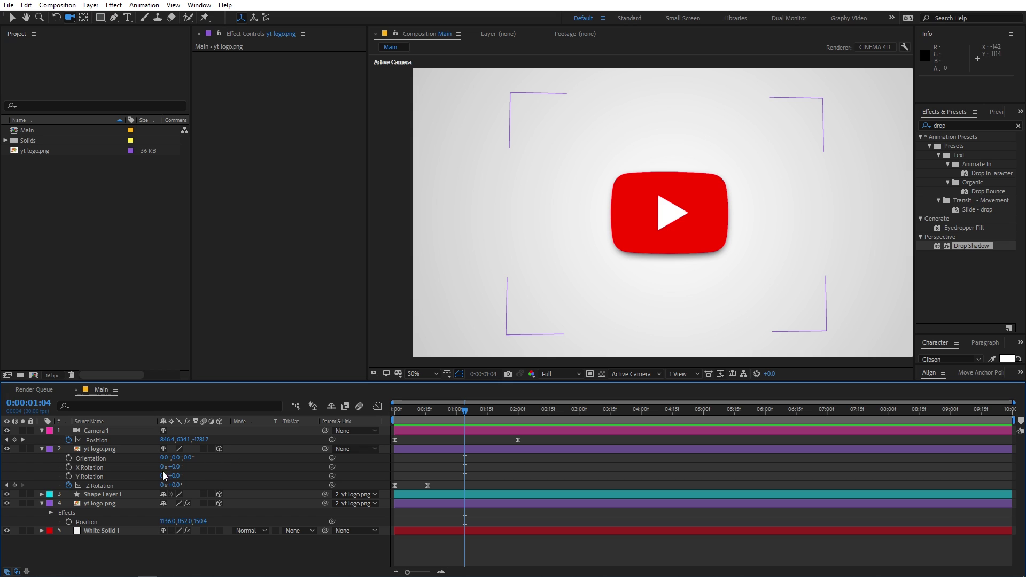
Step: Remove the Z Rotation keyframes from layer 2, collapse its properties and preview the animation from the start
left_click(38, 450)
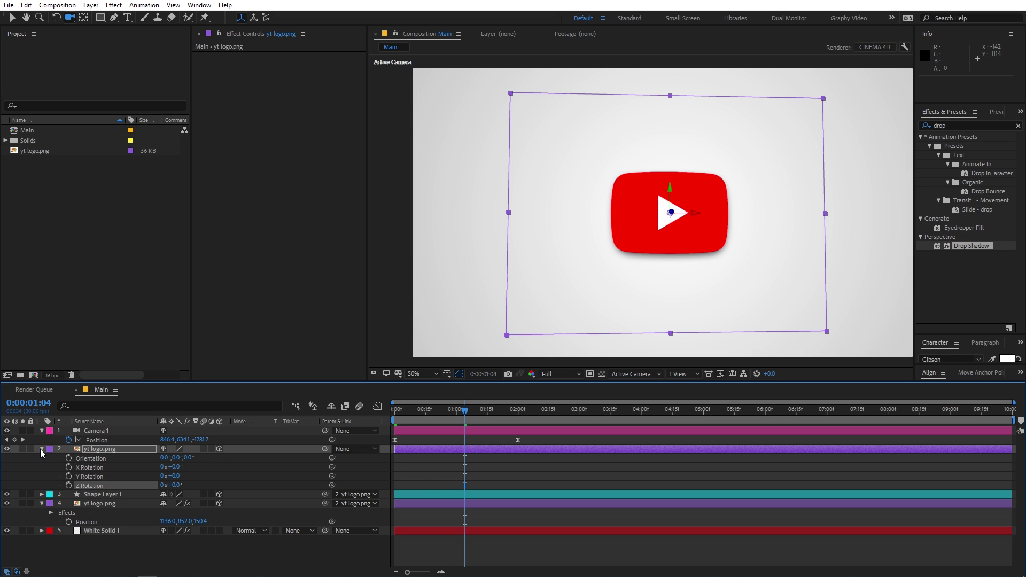
left_click(41, 448)
key("j")
key("Home")
key("space")
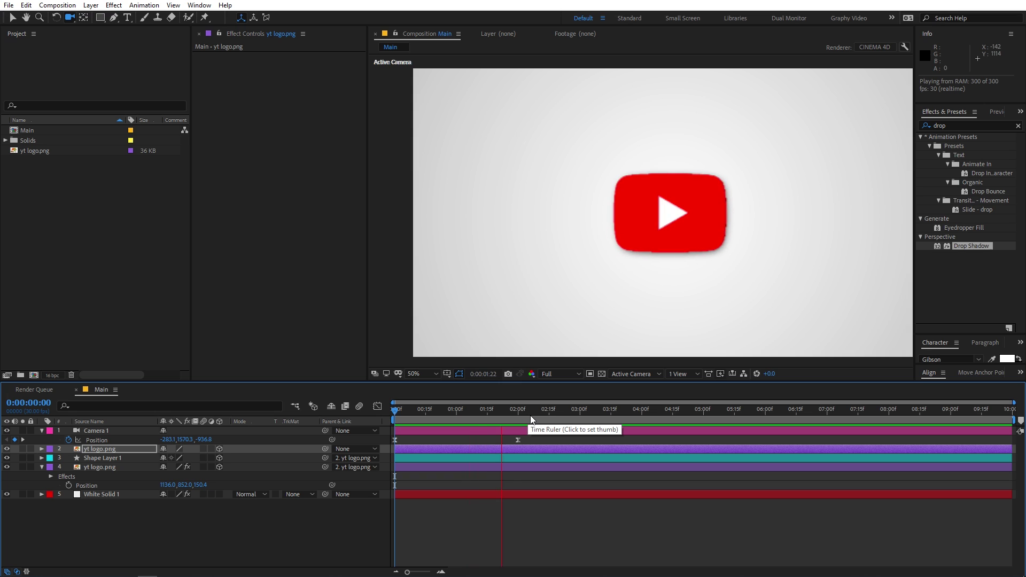
key("space")
Step: Move Camera 1's last Position keyframe to about 0:00:03:05 to slow the camera move, and preview it
left_click(522, 438)
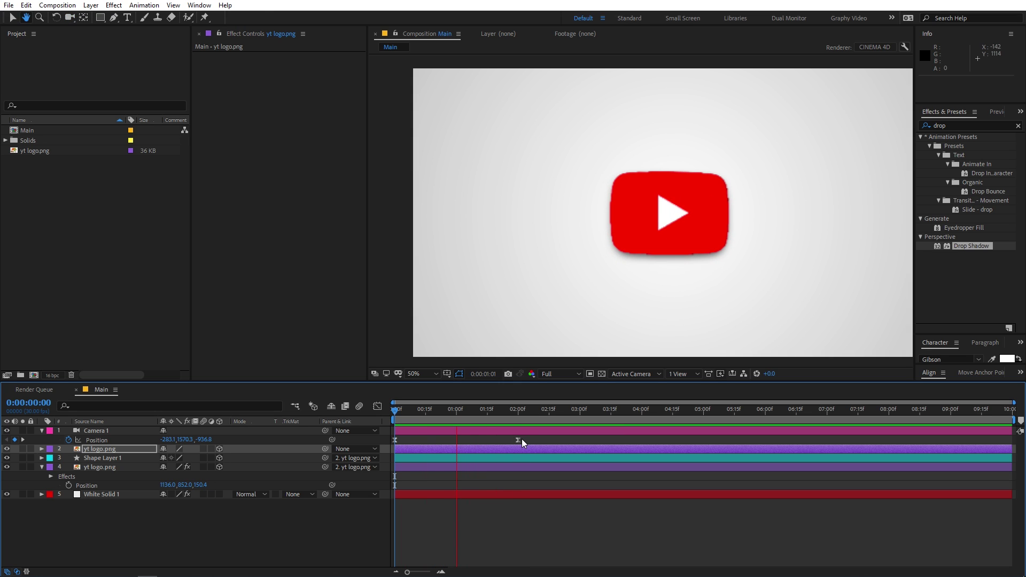
left_click_drag(518, 439, 590, 441)
key("space")
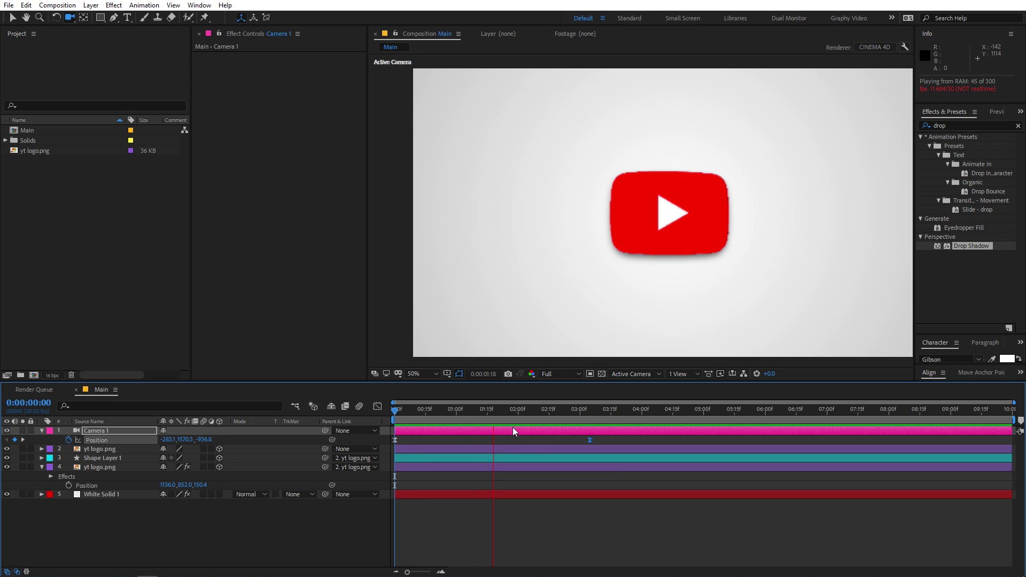
key("space")
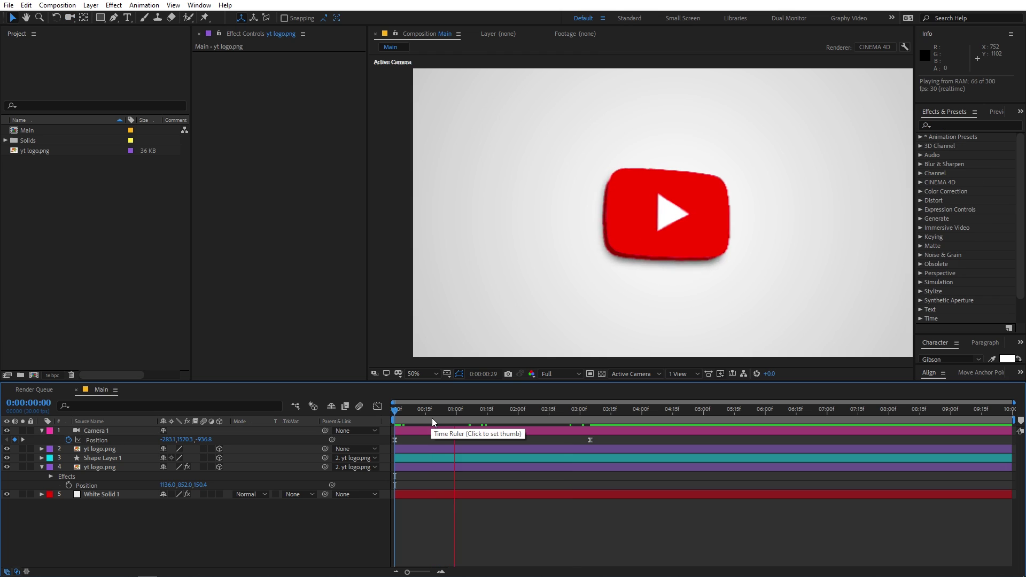
Step: At 0:00:01:06, find the CC Light Sweep effect and apply it to the yt logo.png on layer 2
left_click_drag(486, 414, 469, 414)
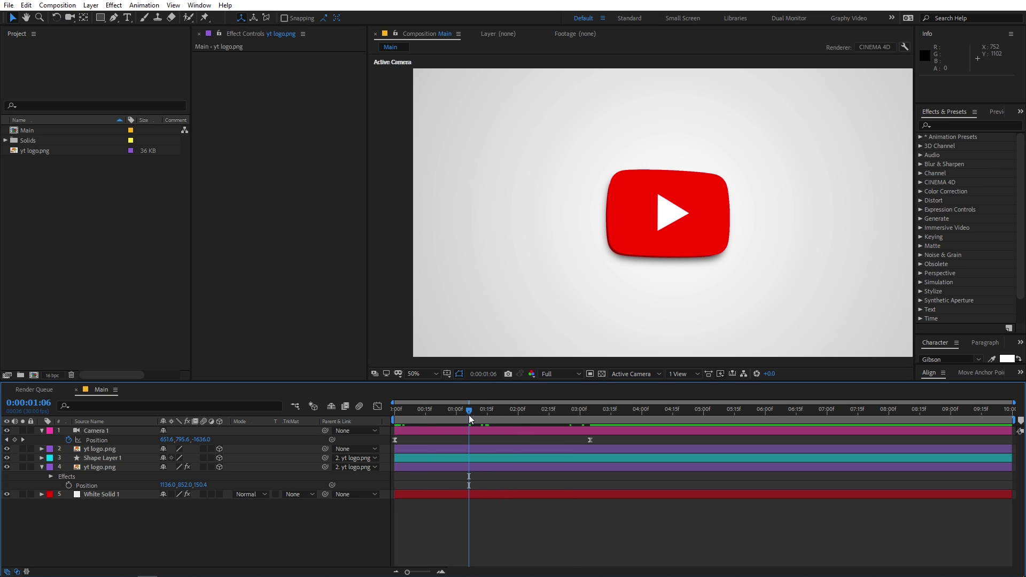
left_click(966, 125)
type("cc li")
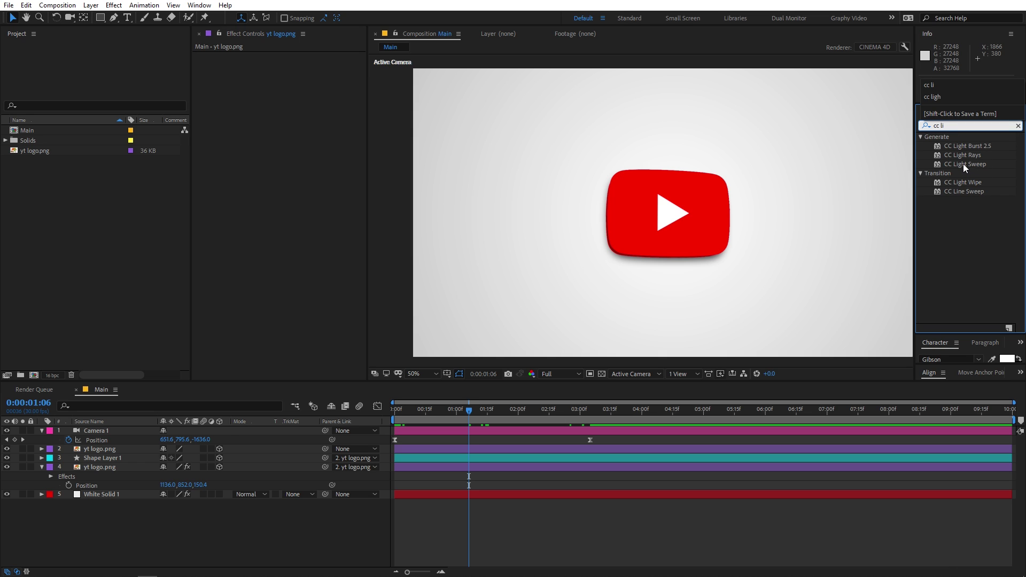
left_click_drag(963, 164, 98, 447)
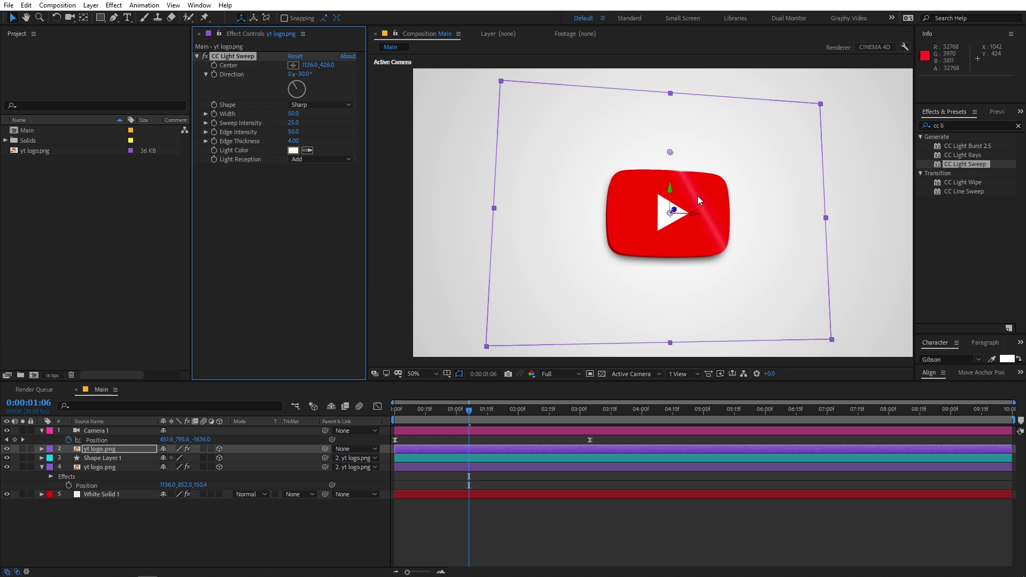
Step: Move the light sweep's Center to 1035, 317.5 and set its Sweep Intensity to 71 and Width to 142
left_click_drag(670, 152, 656, 135)
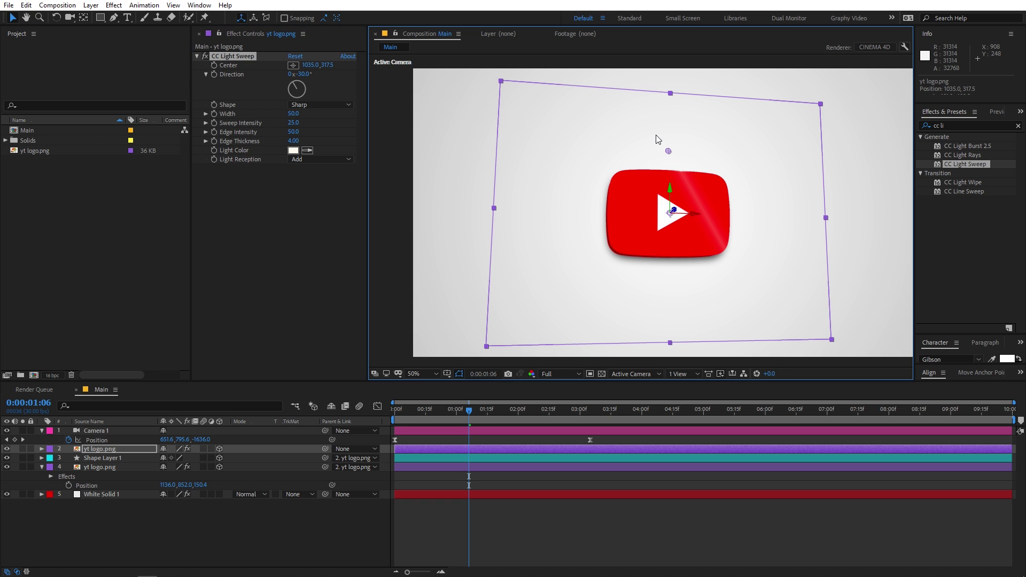
left_click_drag(298, 126, 322, 124)
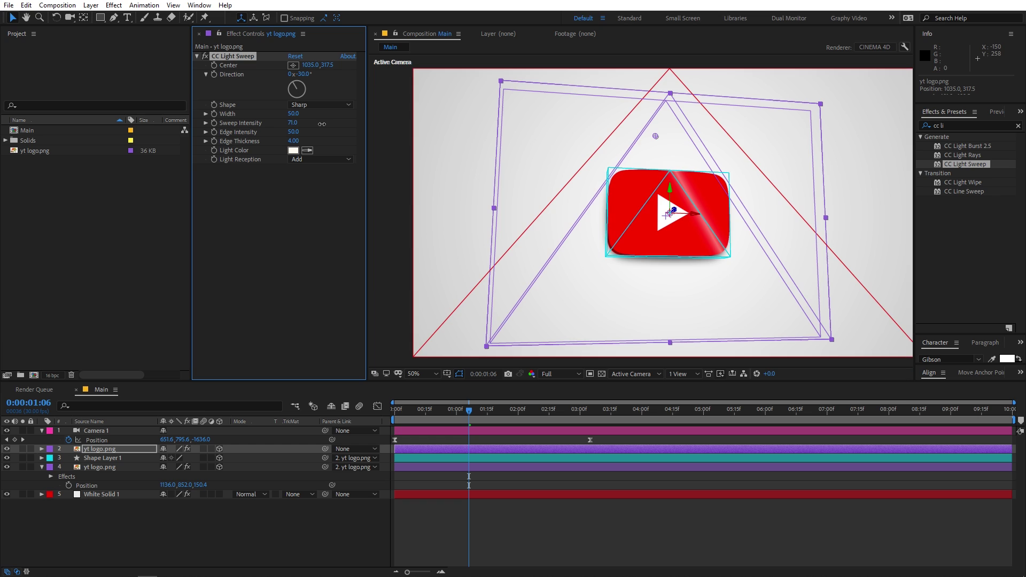
left_click_drag(303, 117, 345, 116)
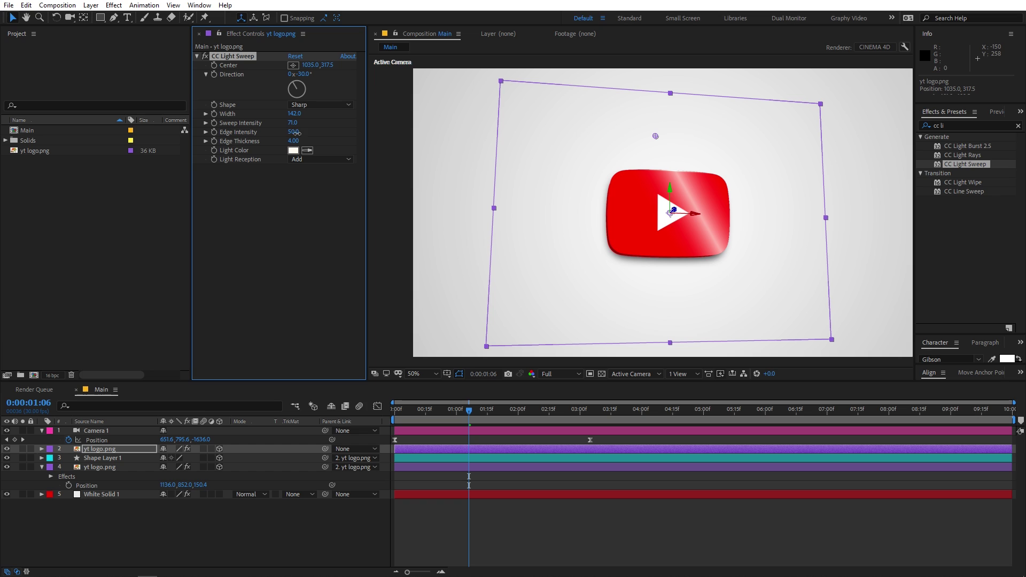
Step: Set the light sweep's Edge Intensity to 100 and start keyframing its Center at -36.6, 374.9 at 0:00:00:15
left_click_drag(309, 133, 321, 134)
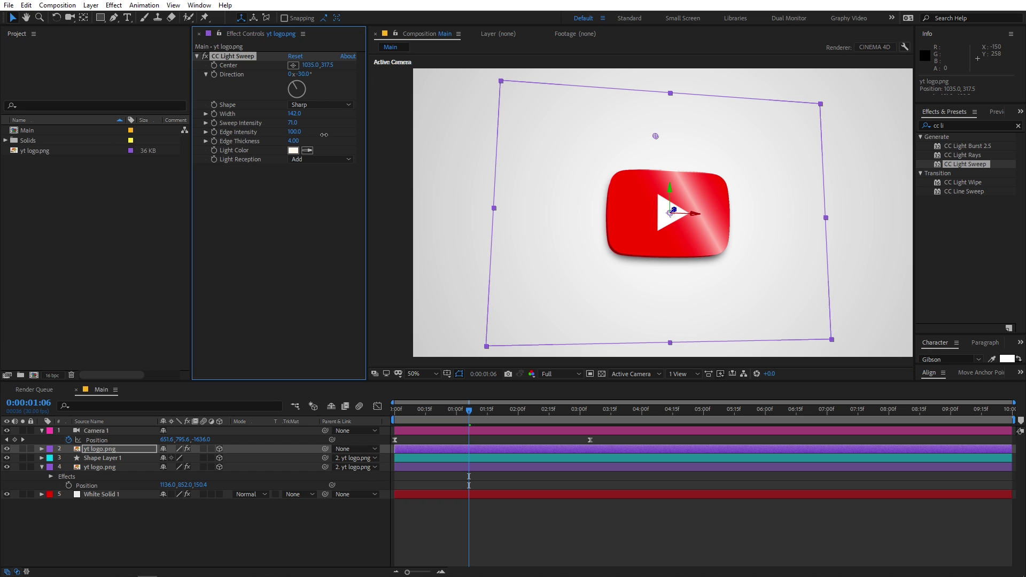
left_click_drag(655, 134, 470, 124)
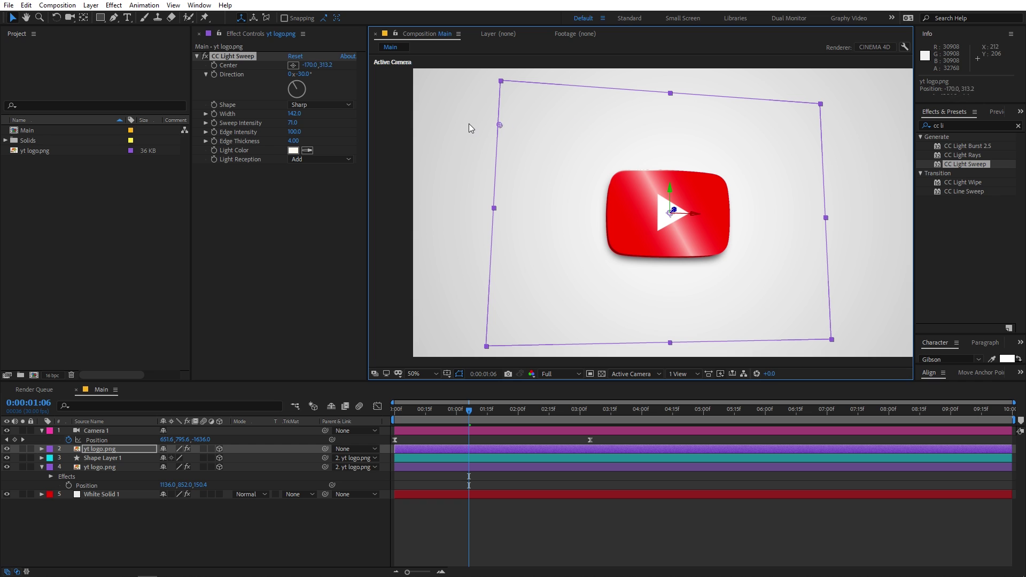
left_click_drag(469, 410, 392, 418)
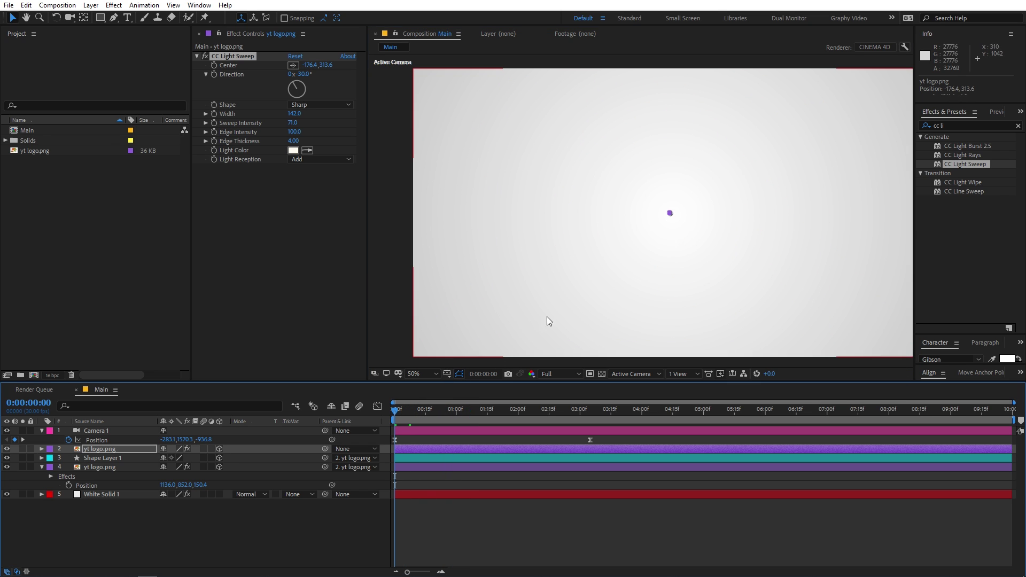
left_click_drag(405, 414, 426, 412)
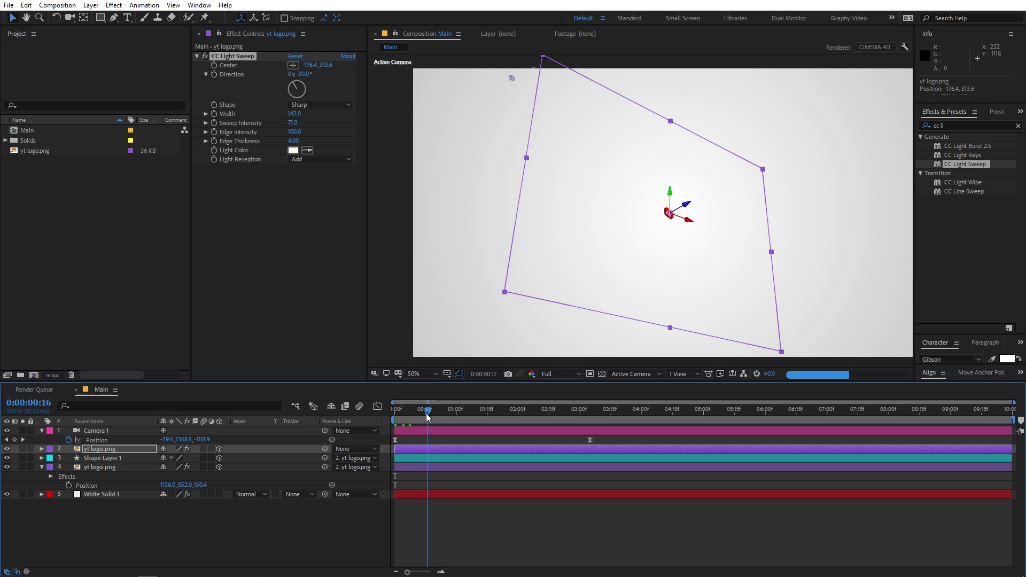
left_click_drag(532, 80, 554, 100)
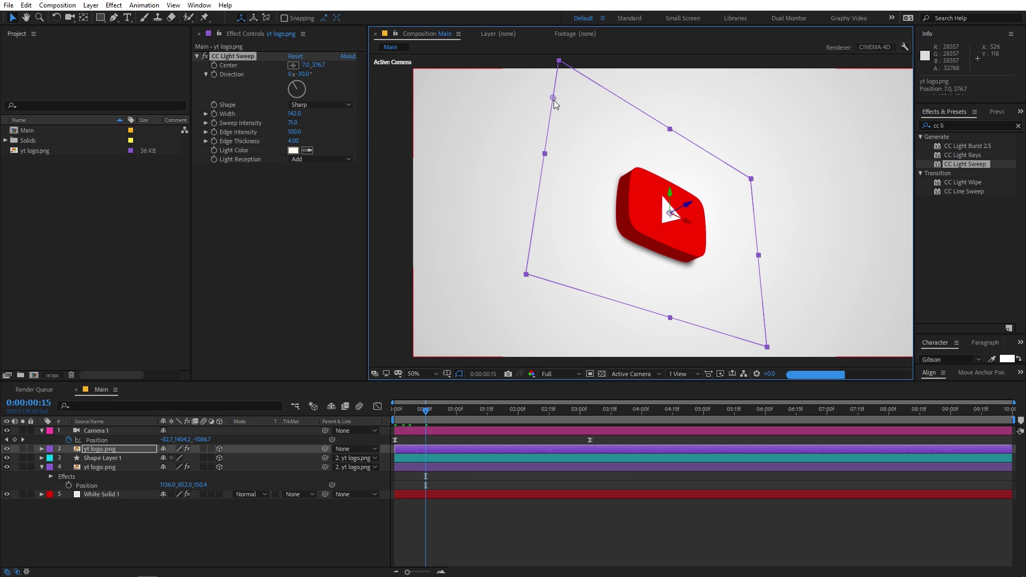
left_click(214, 65)
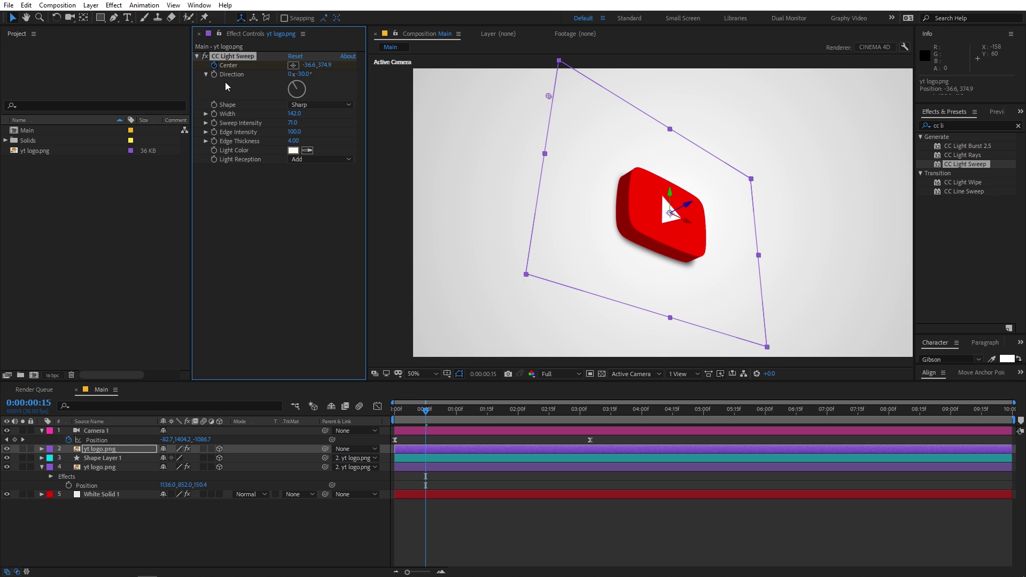
Step: At 0:00:01:23, move the light sweep's Center to 2322.6, 84.8 past the logo, and preview the sweep from the start
left_click_drag(462, 416, 504, 416)
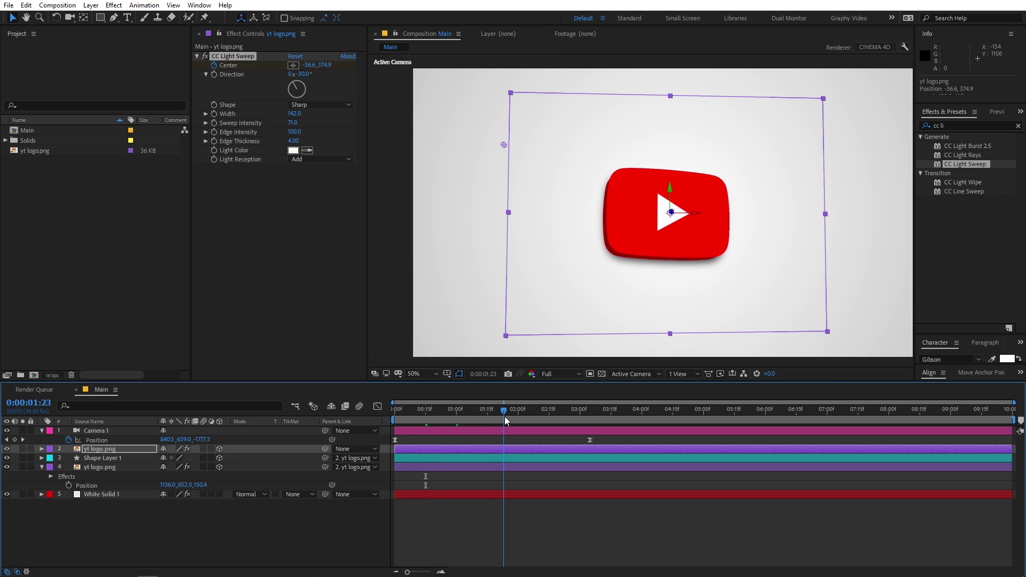
left_click_drag(505, 143, 829, 108)
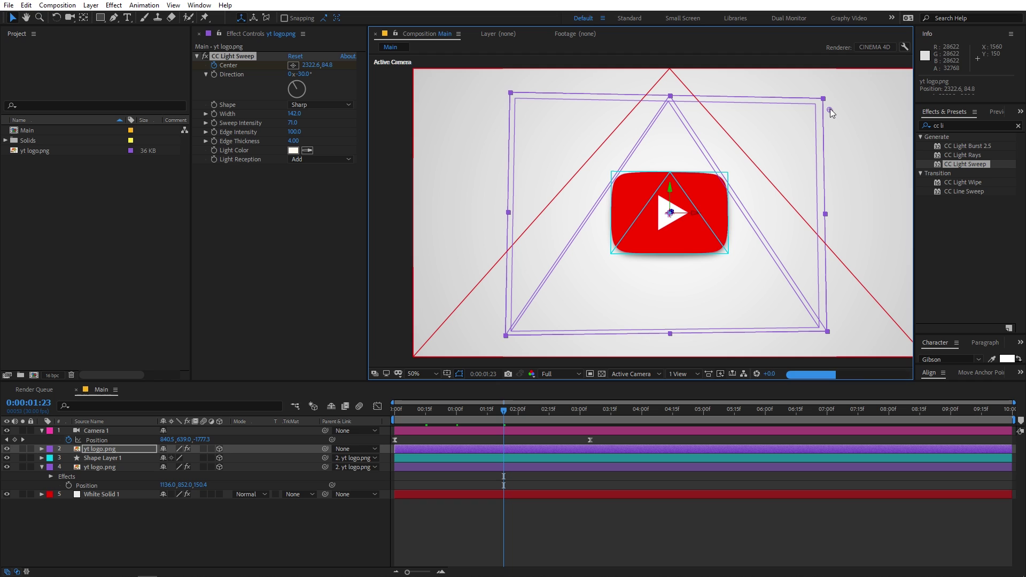
left_click_drag(496, 416, 322, 425)
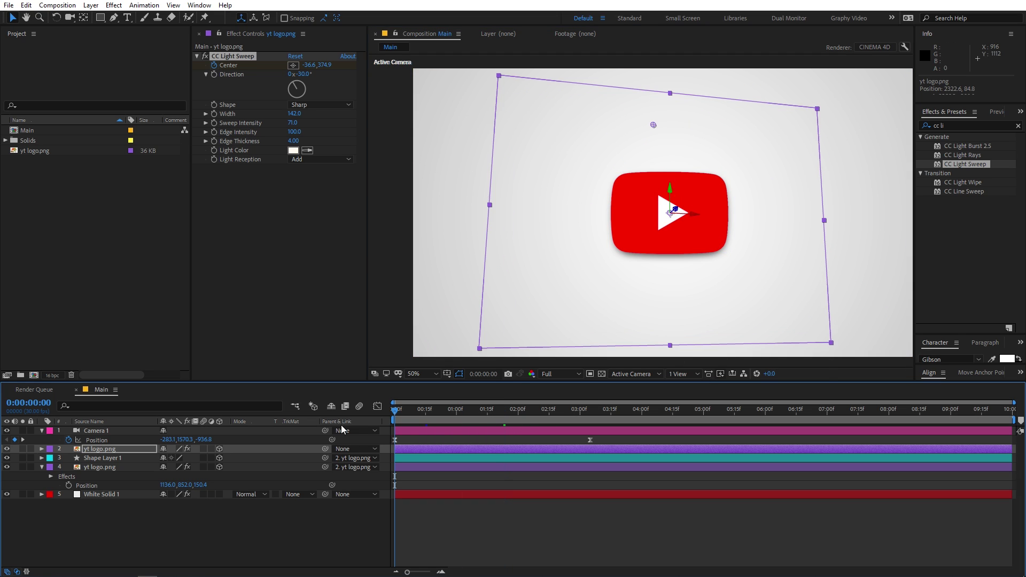
key("space")
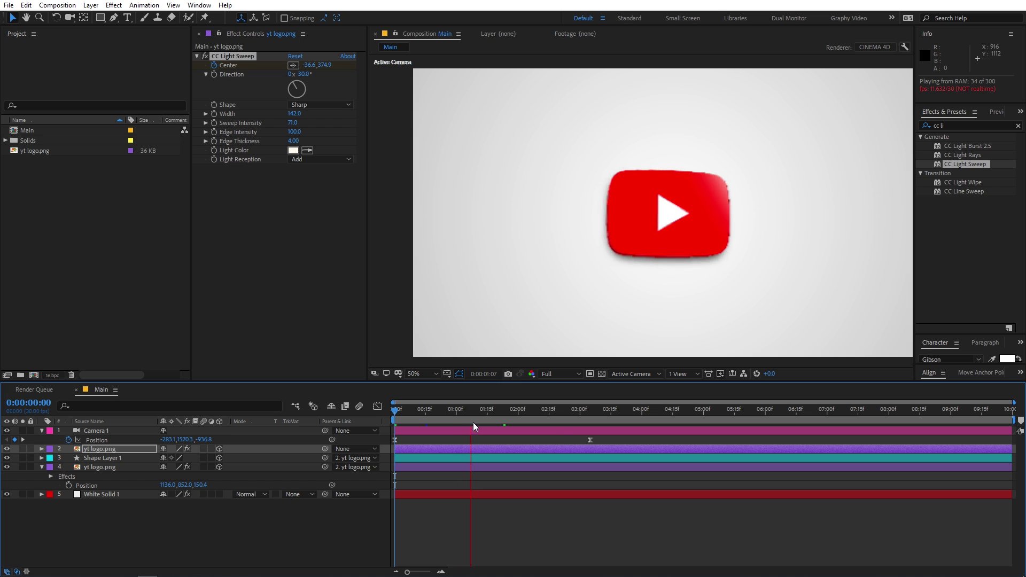
key("space")
key("space")
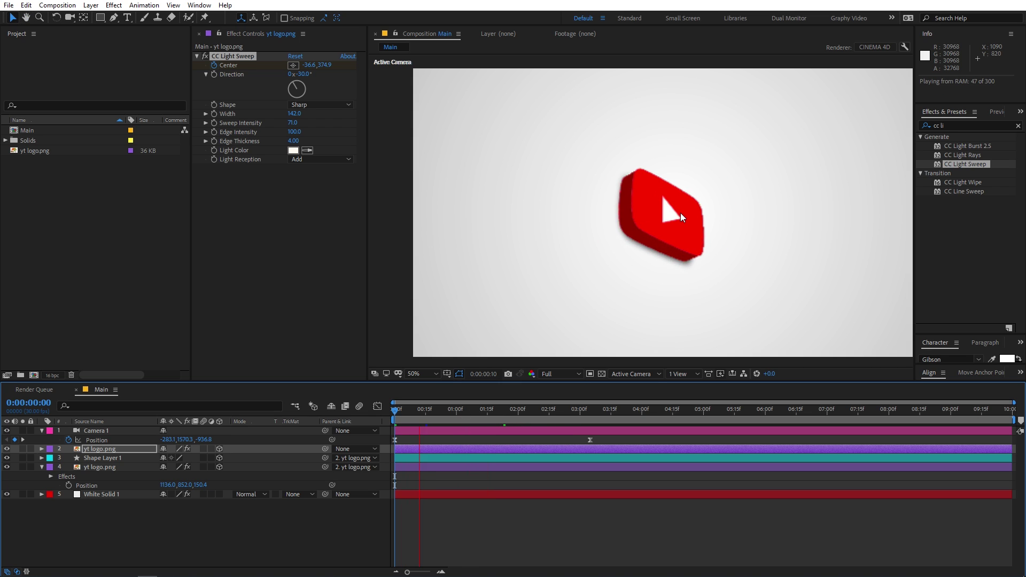
key("space")
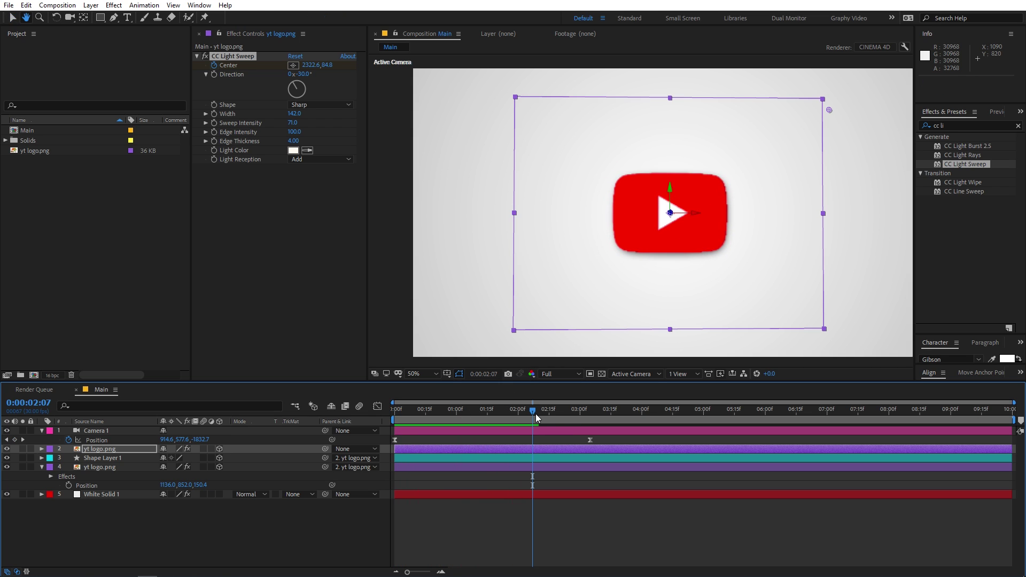
Step: Move Camera 1's last Position keyframe to about 0:00:03:26 to slow the camera move further, and preview it
left_click_drag(591, 440, 600, 440)
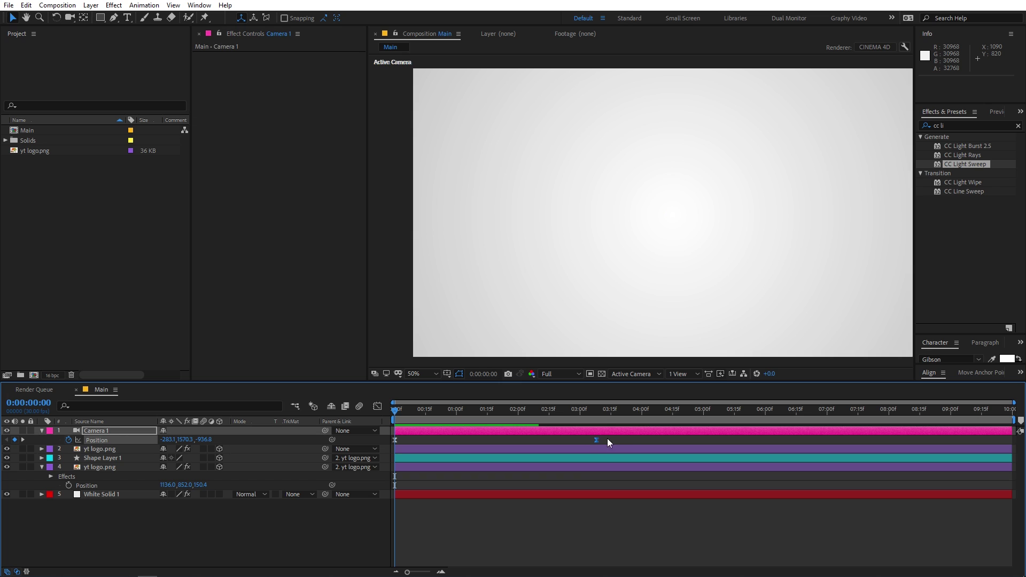
key("space")
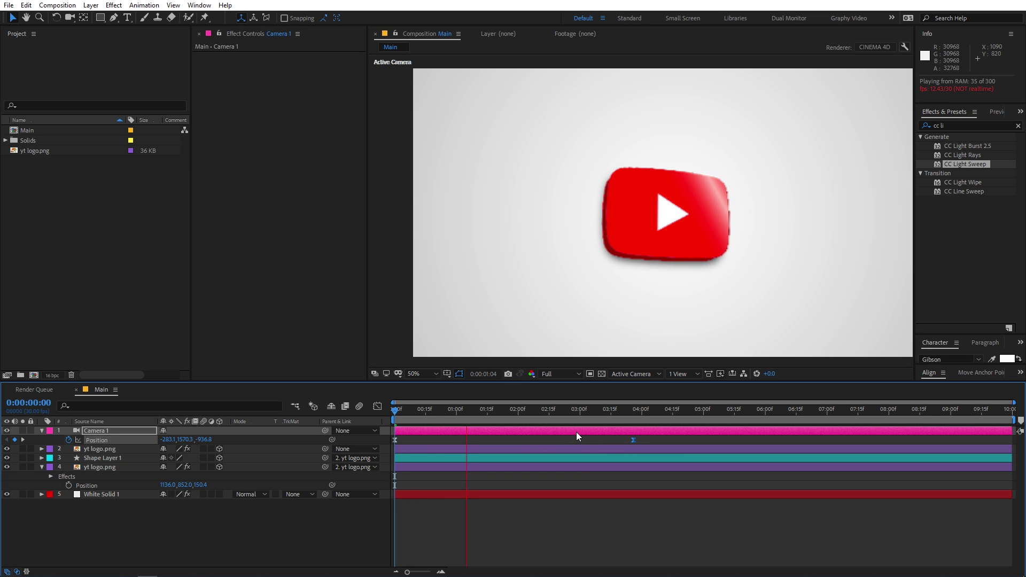
left_click(425, 428)
left_click_drag(426, 428, 505, 422)
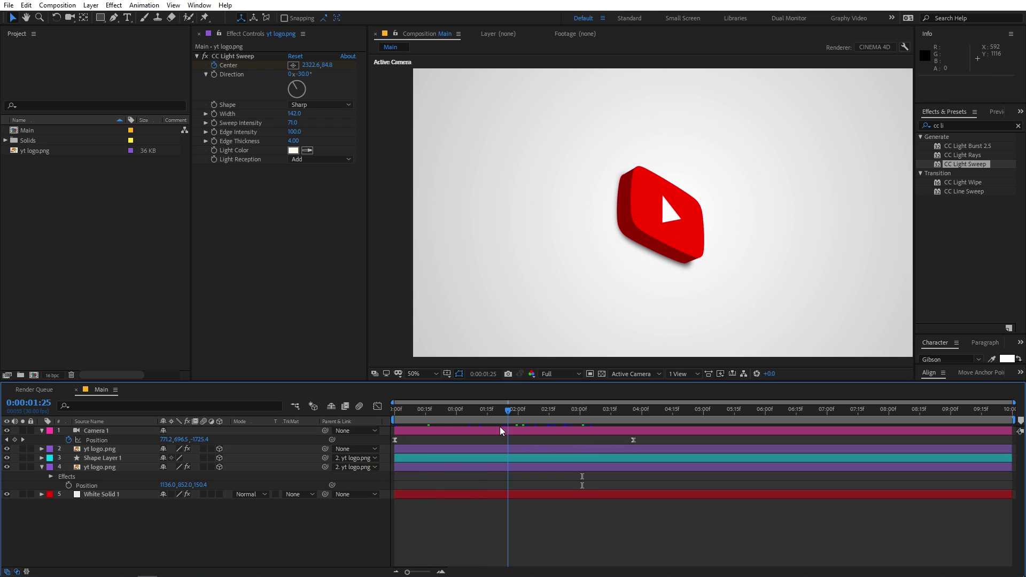
Step: Set the Gradient Ramp End Color on White Solid 1 to the red sampled from the logo, and preview the animation
left_click(99, 494)
left_click(309, 93)
left_click(700, 192)
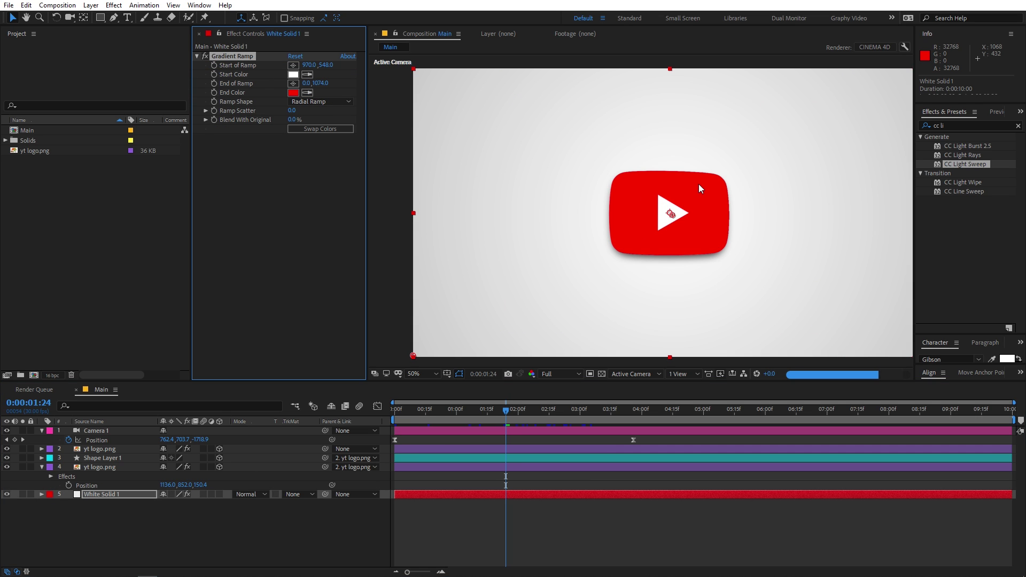
left_click(510, 505)
key("space")
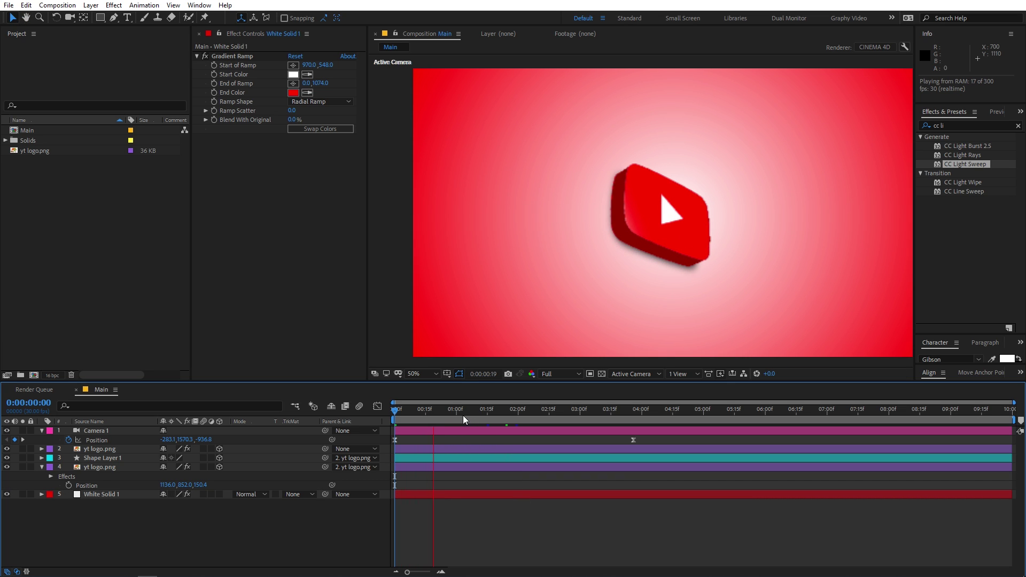
left_click(507, 418)
left_click(543, 420)
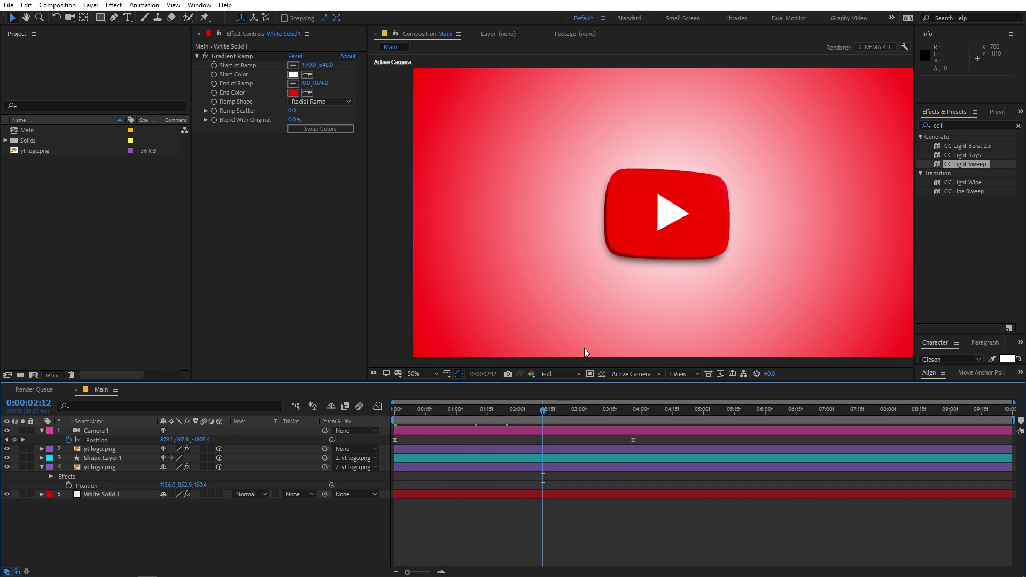
left_click(568, 424)
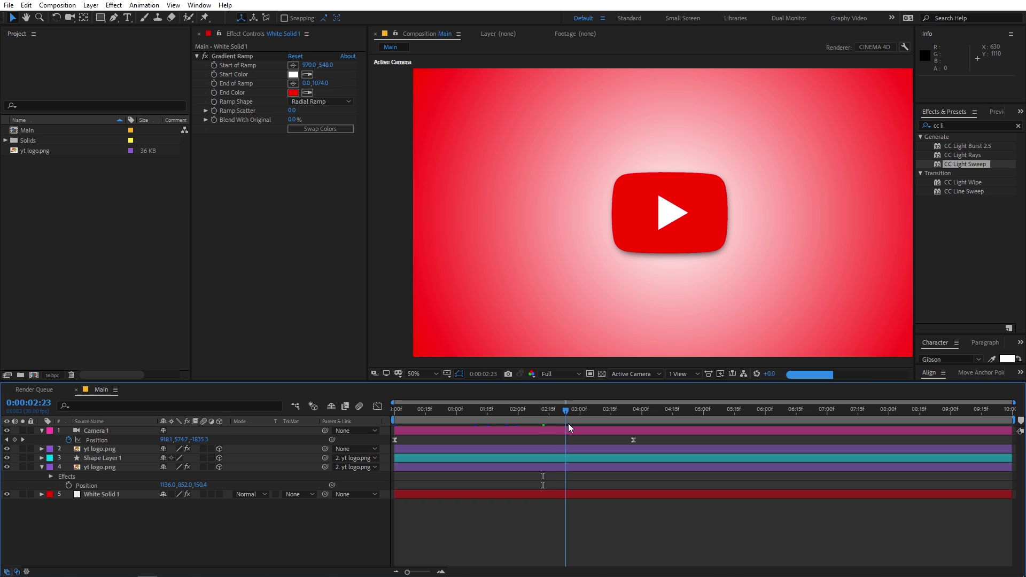